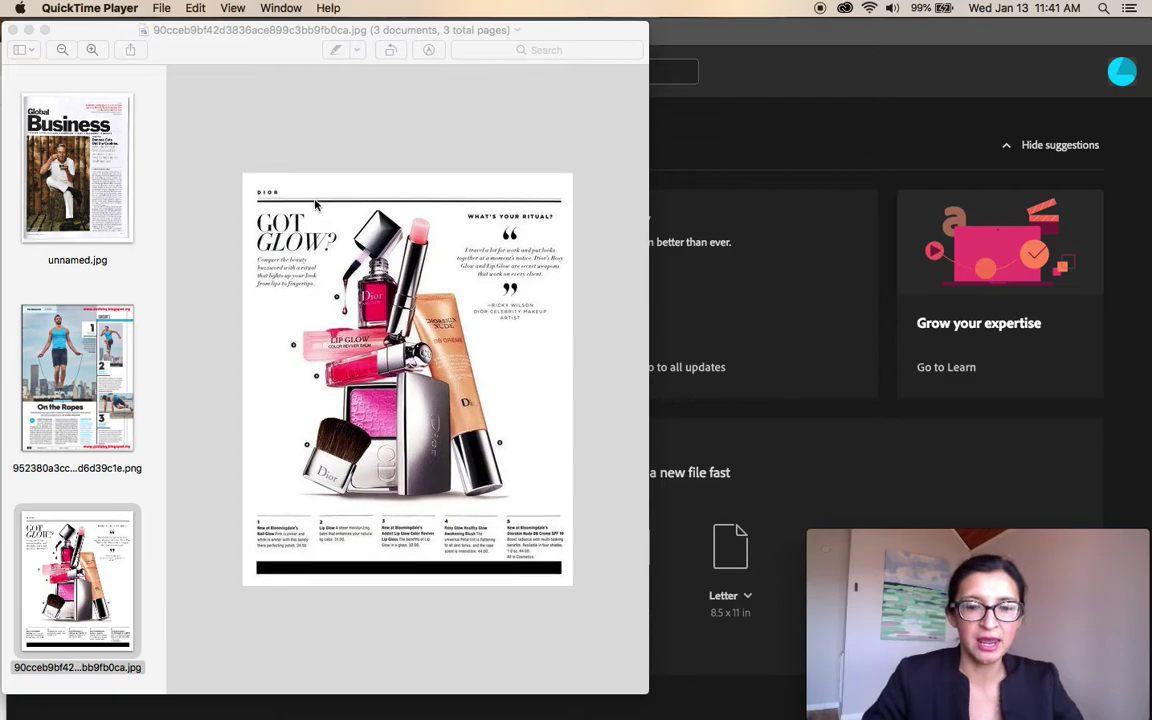
- Examine the three sample magazine pages one by one: the business article, the jump rope workout and the cosmetics layout
click(91, 180)
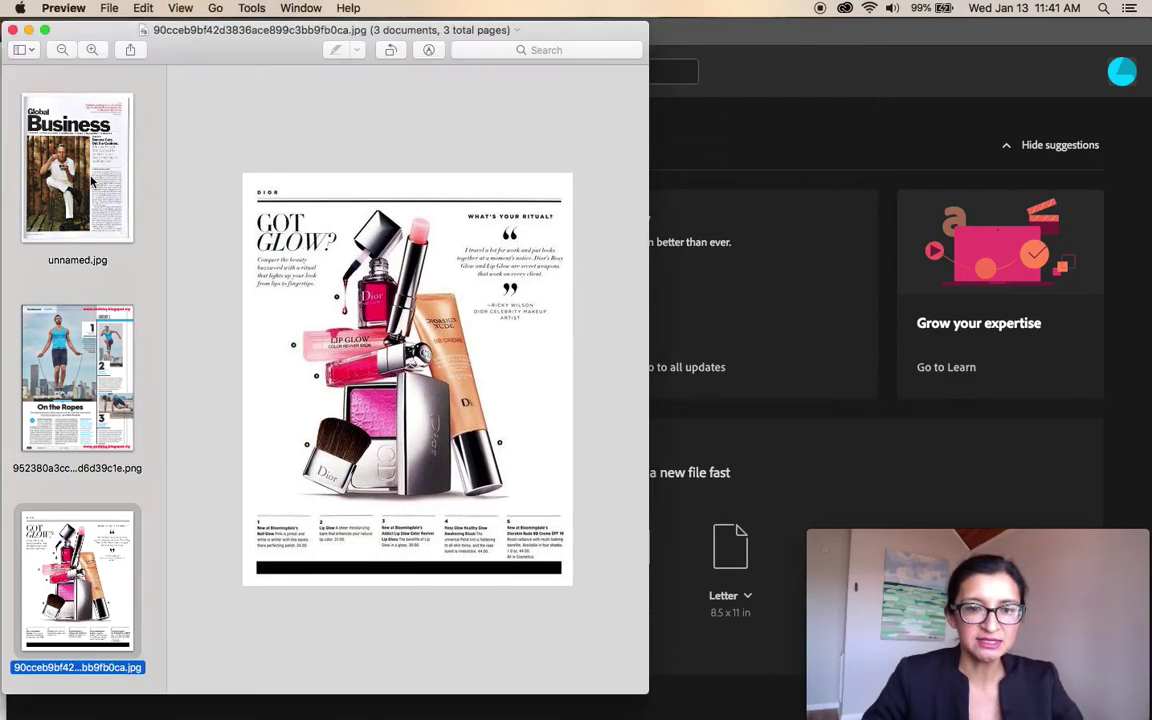
click(89, 182)
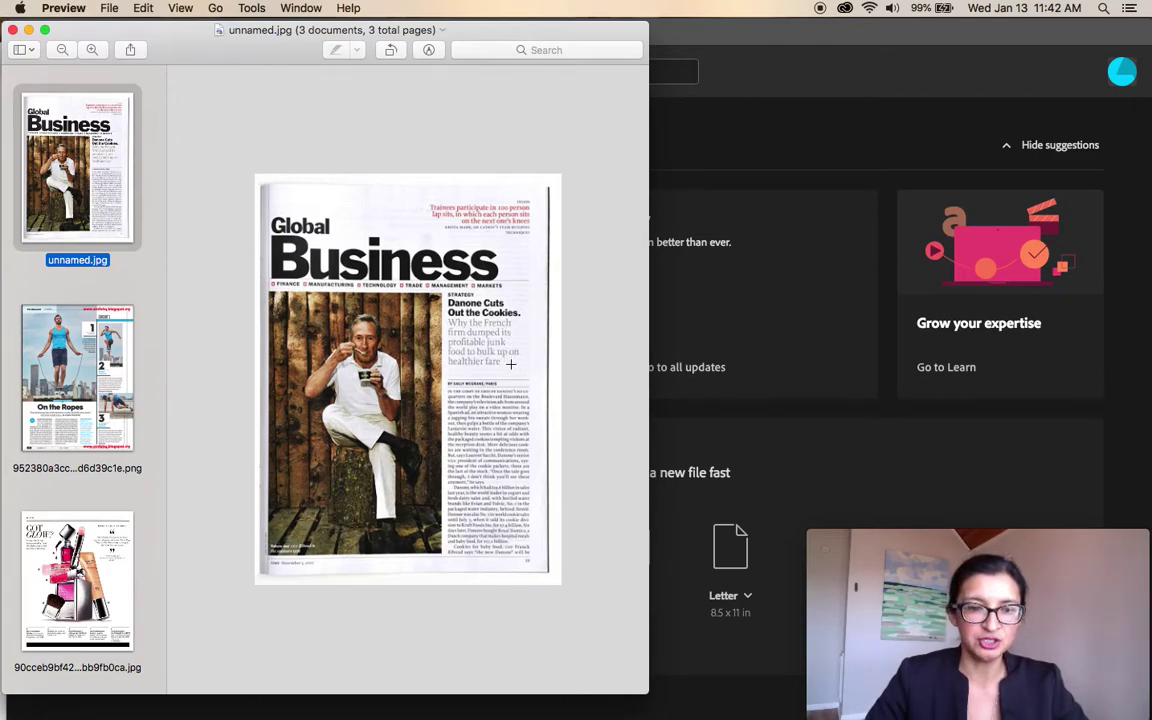
click(85, 378)
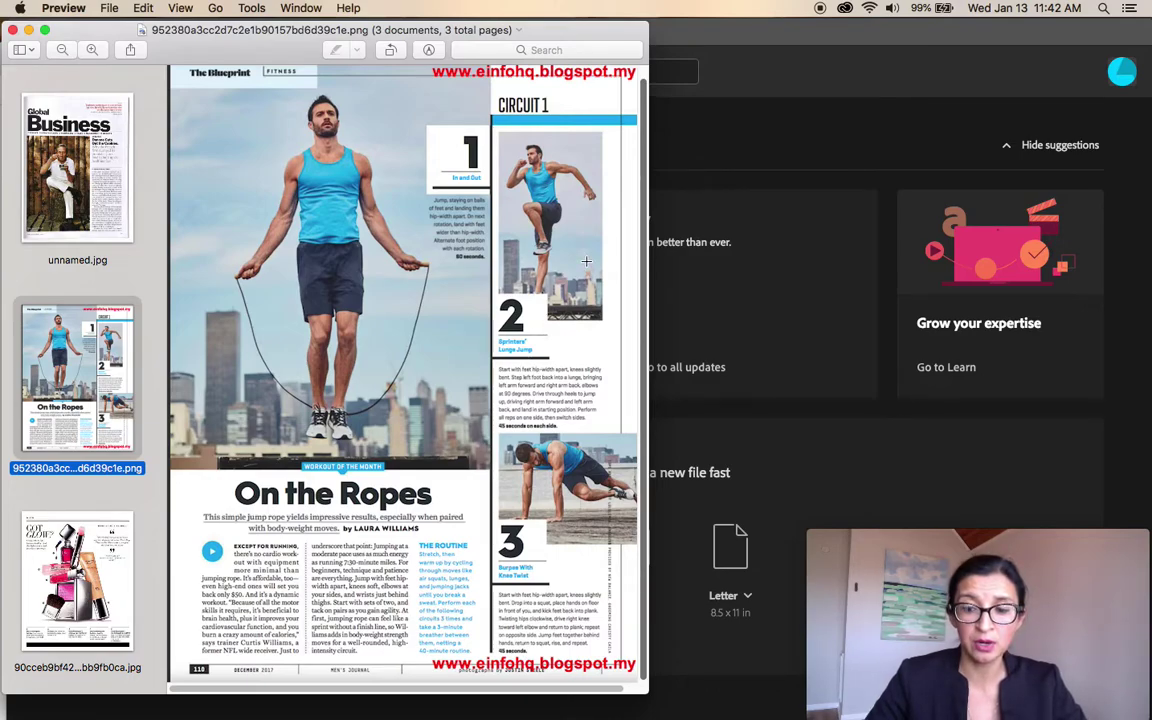
click(112, 545)
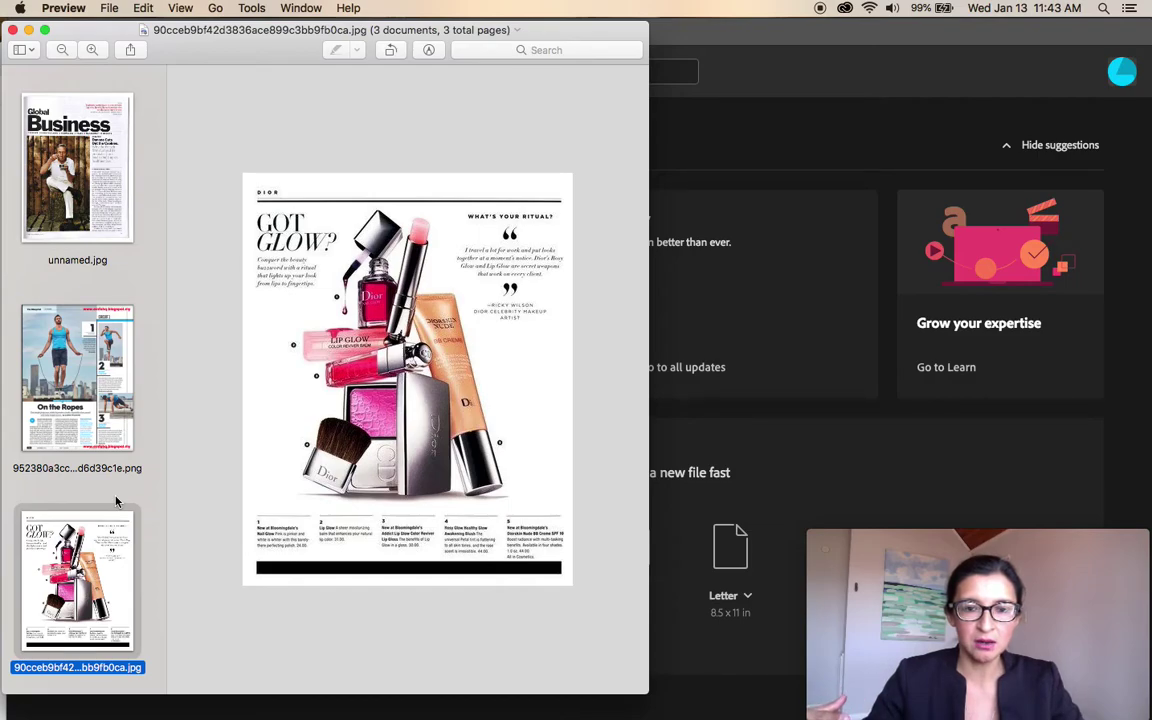
- Close the sample magazine images and switch to Adobe InDesign
click(13, 29)
click(117, 44)
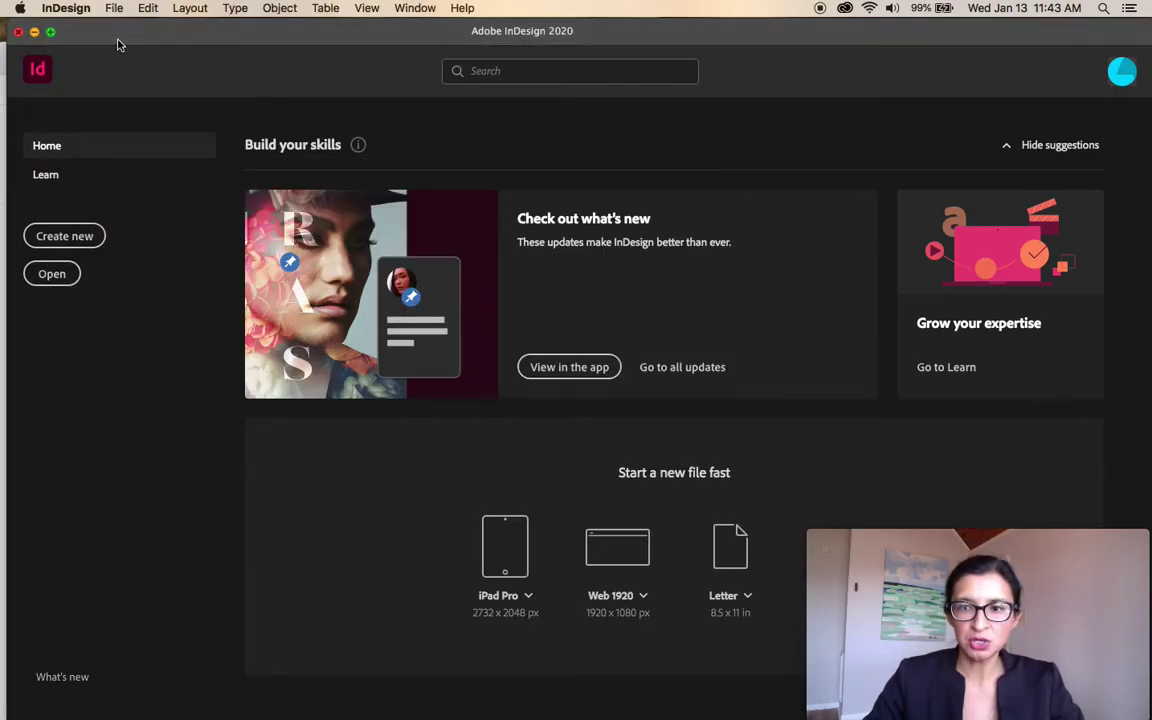
drag(125, 40, 118, 32)
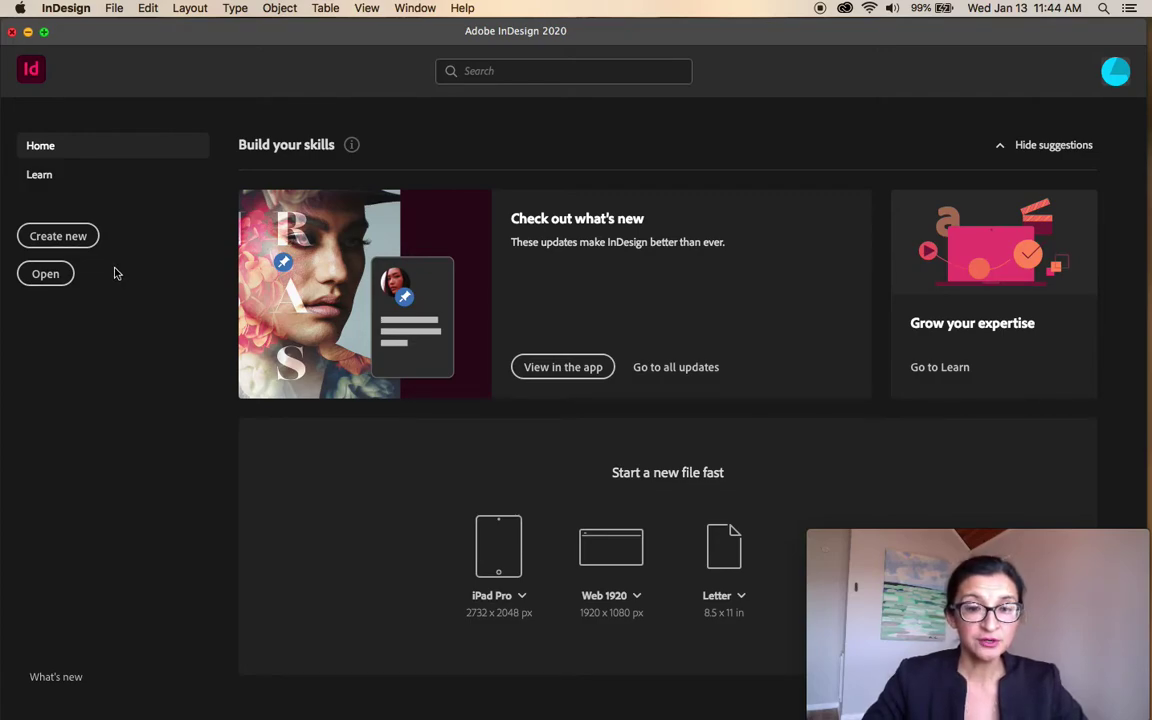
- Start a new document from the Letter print preset with its units set to inches
click(59, 242)
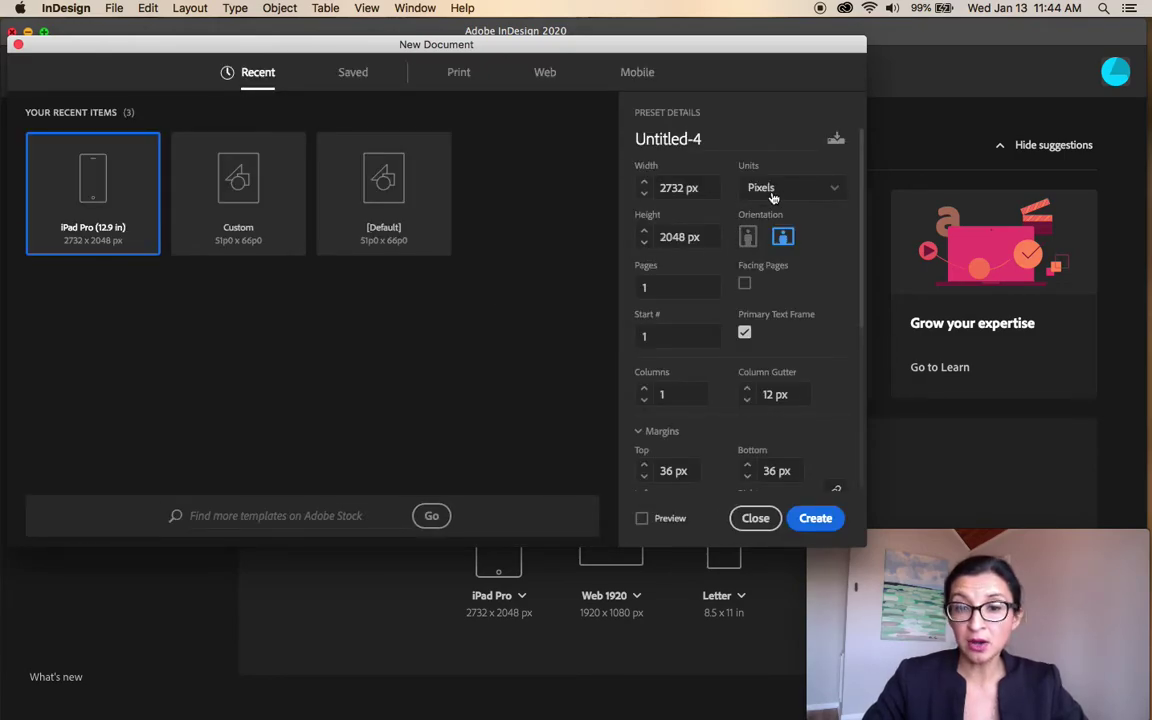
click(834, 191)
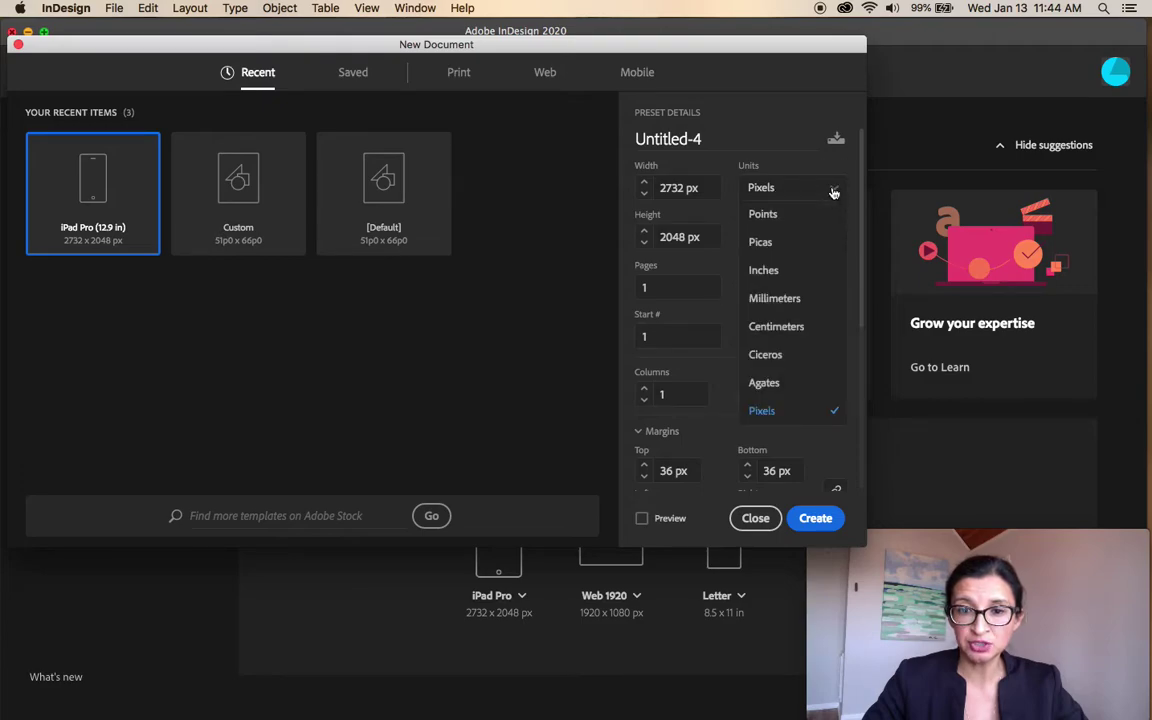
click(779, 272)
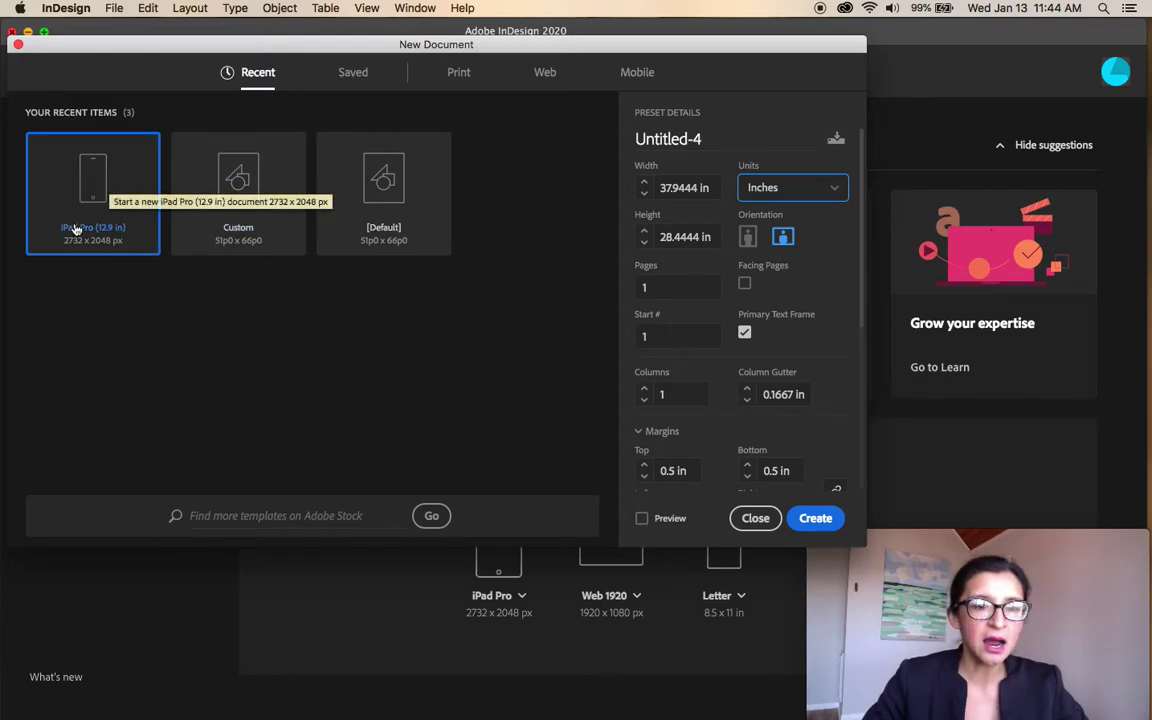
click(459, 75)
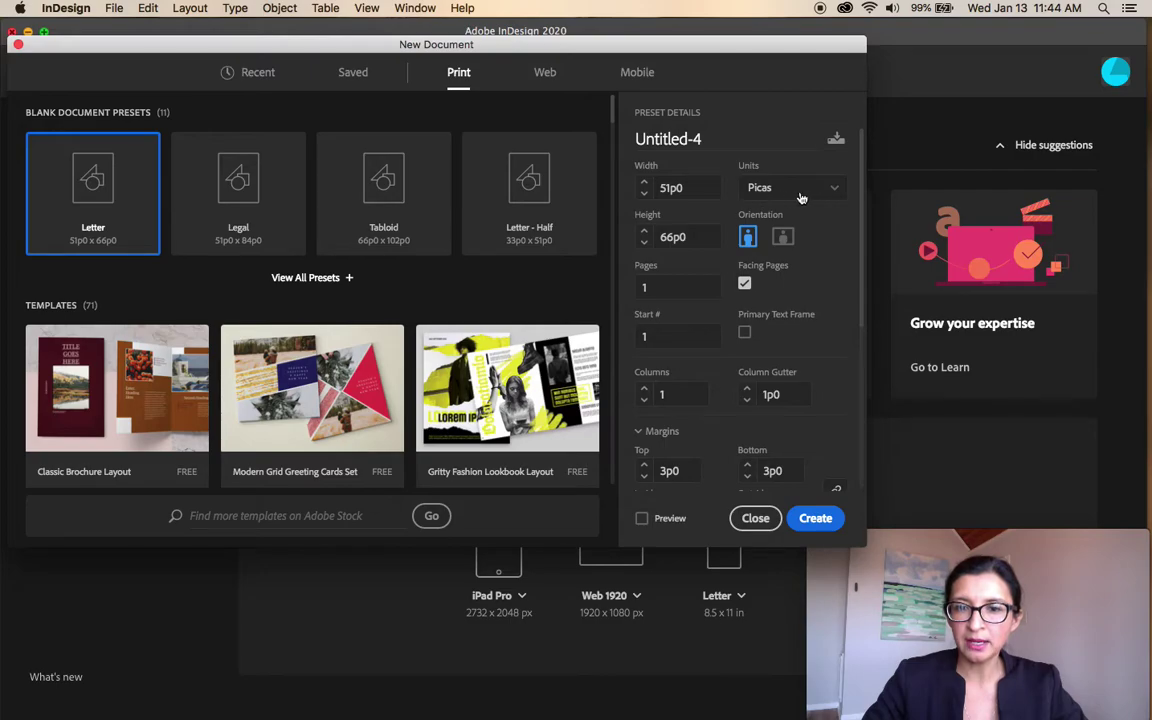
click(833, 193)
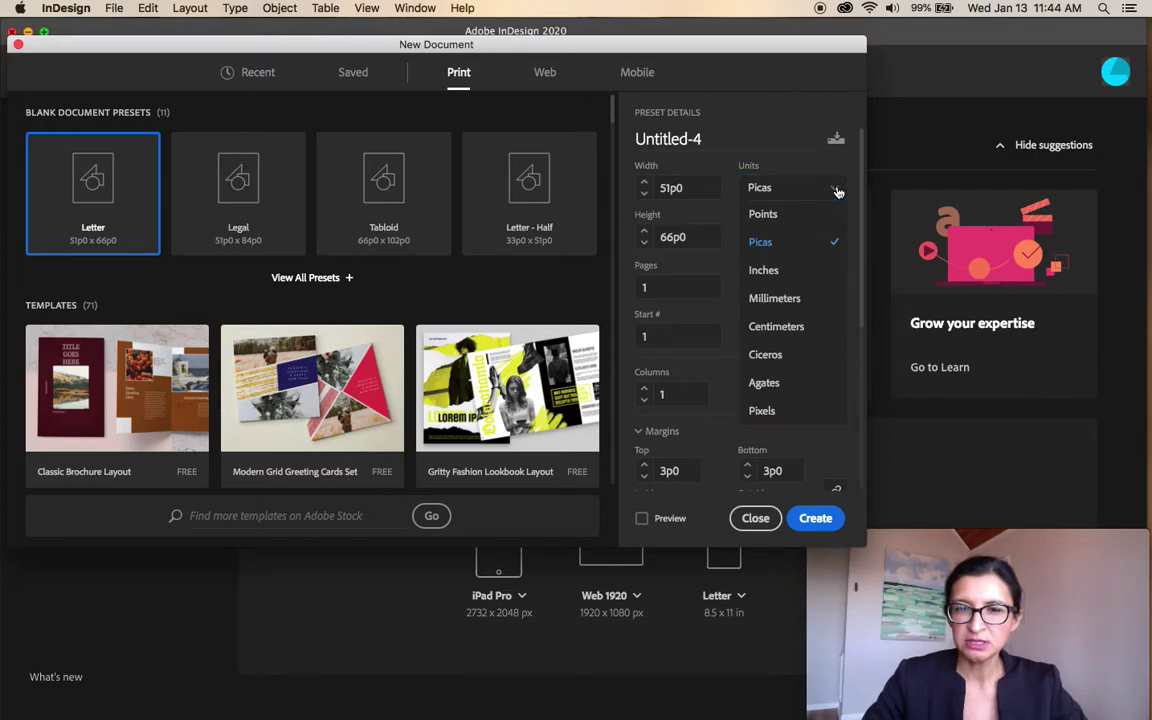
click(790, 272)
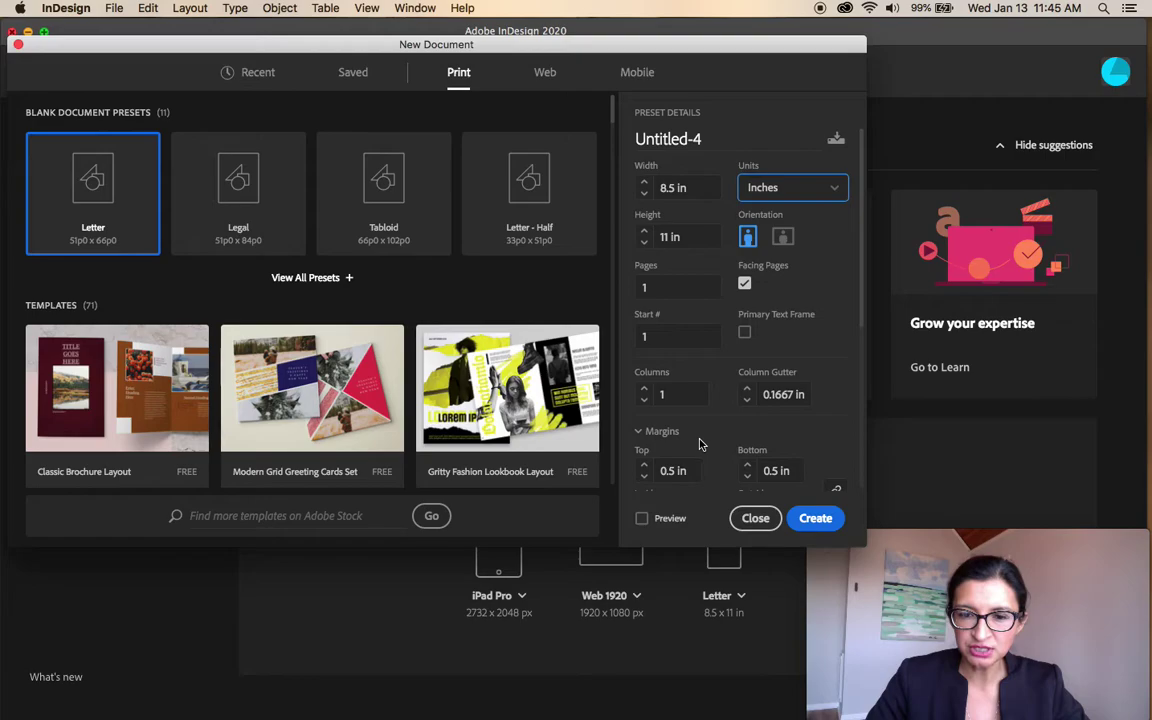
- Set all four linked margins of the new document to 0.25 in
drag(861, 316, 857, 412)
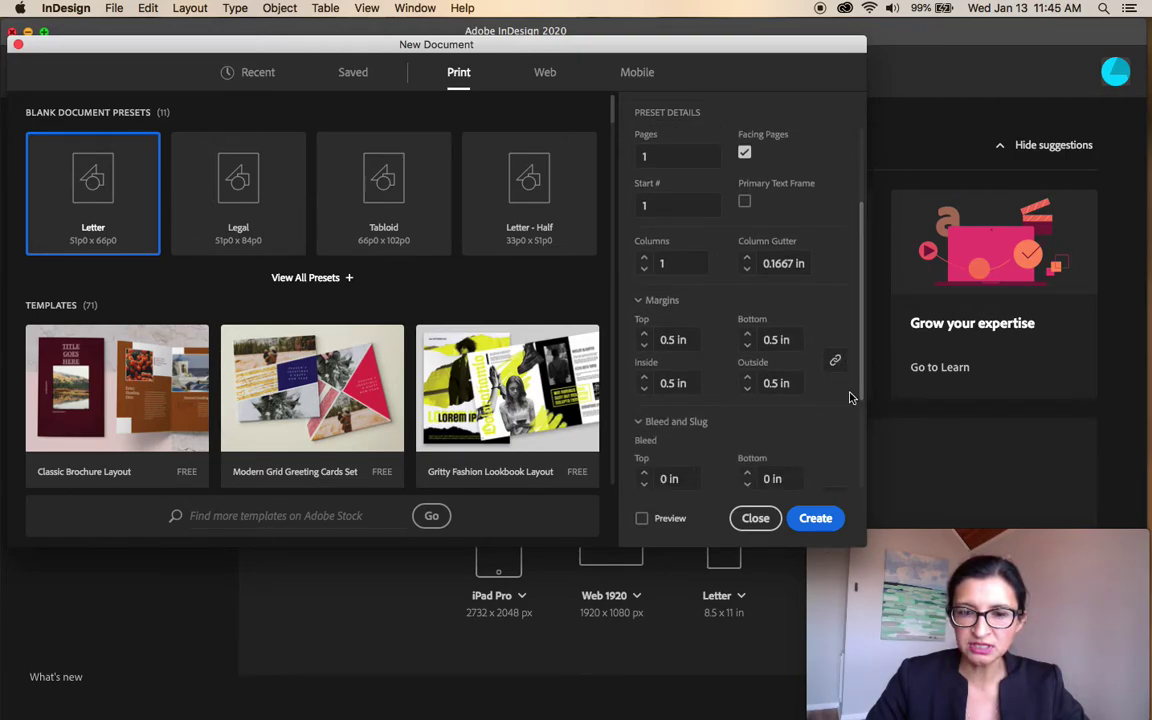
click(644, 346)
click(644, 346)
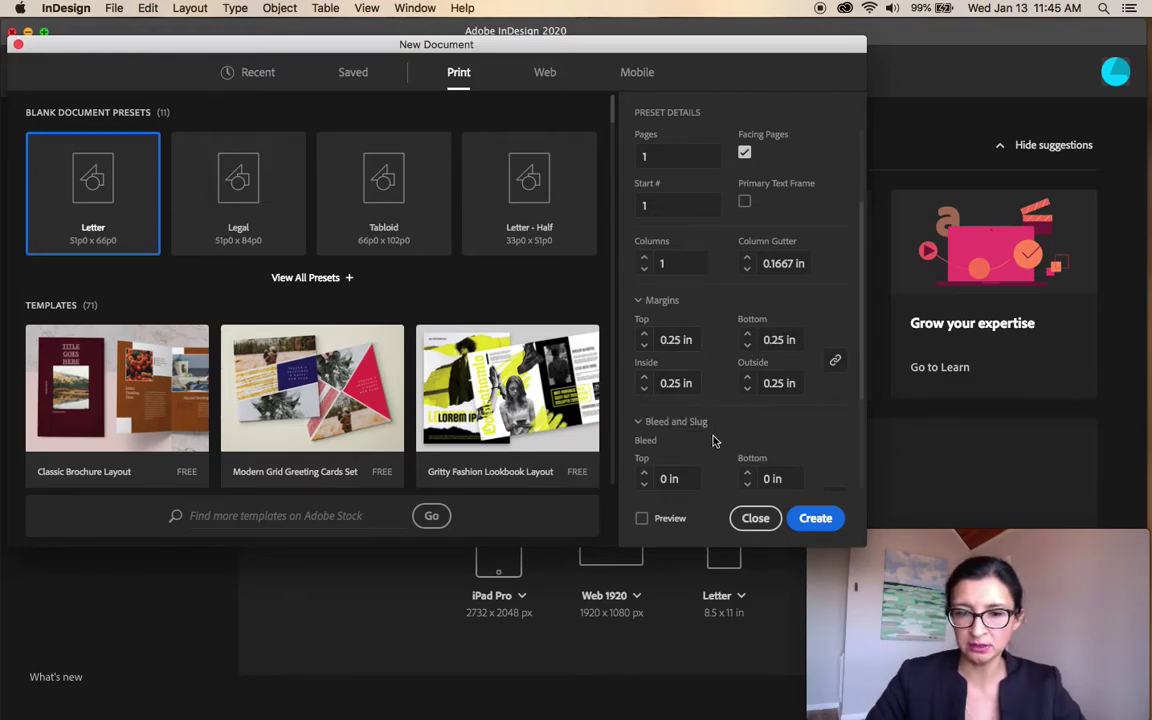
- Set the bleed to 0.125 in on all sides and create the document
scroll(718, 435, down, 5)
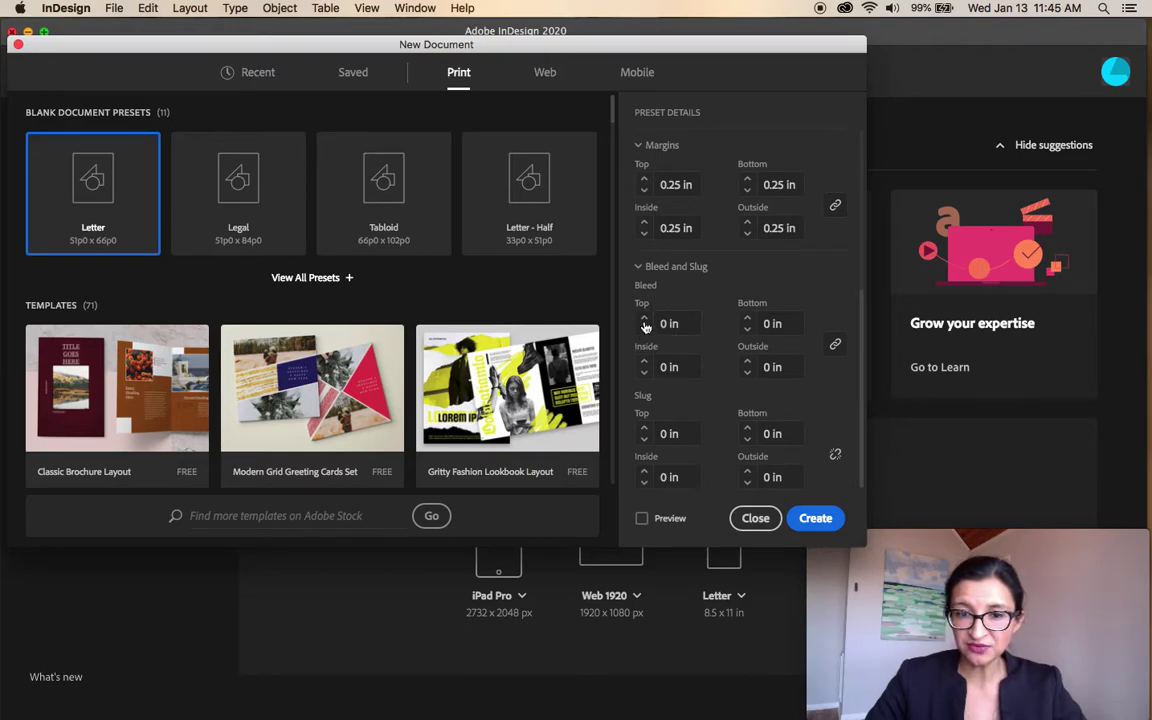
click(644, 318)
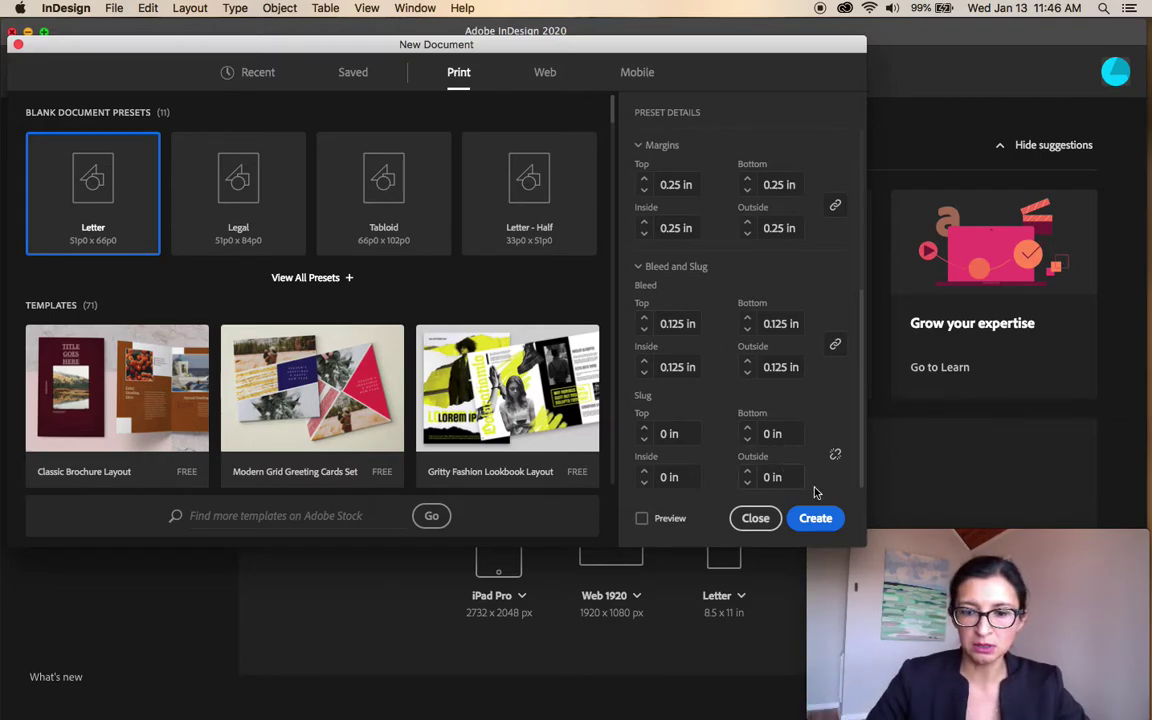
click(816, 519)
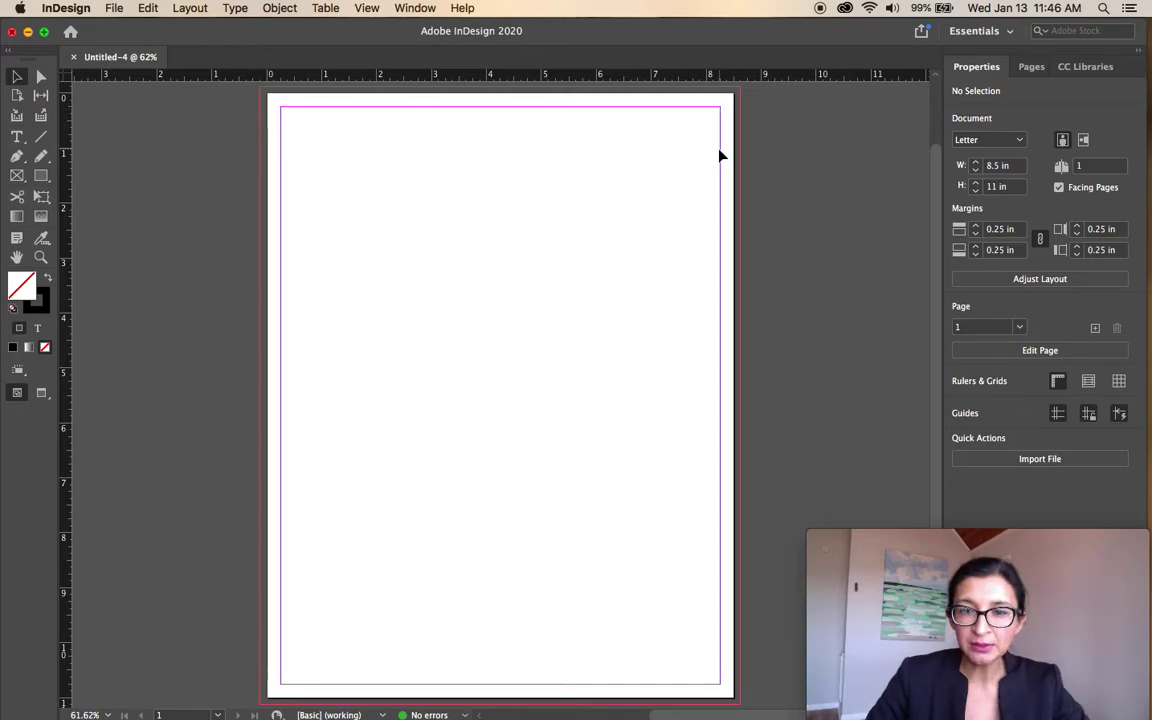
click(16, 139)
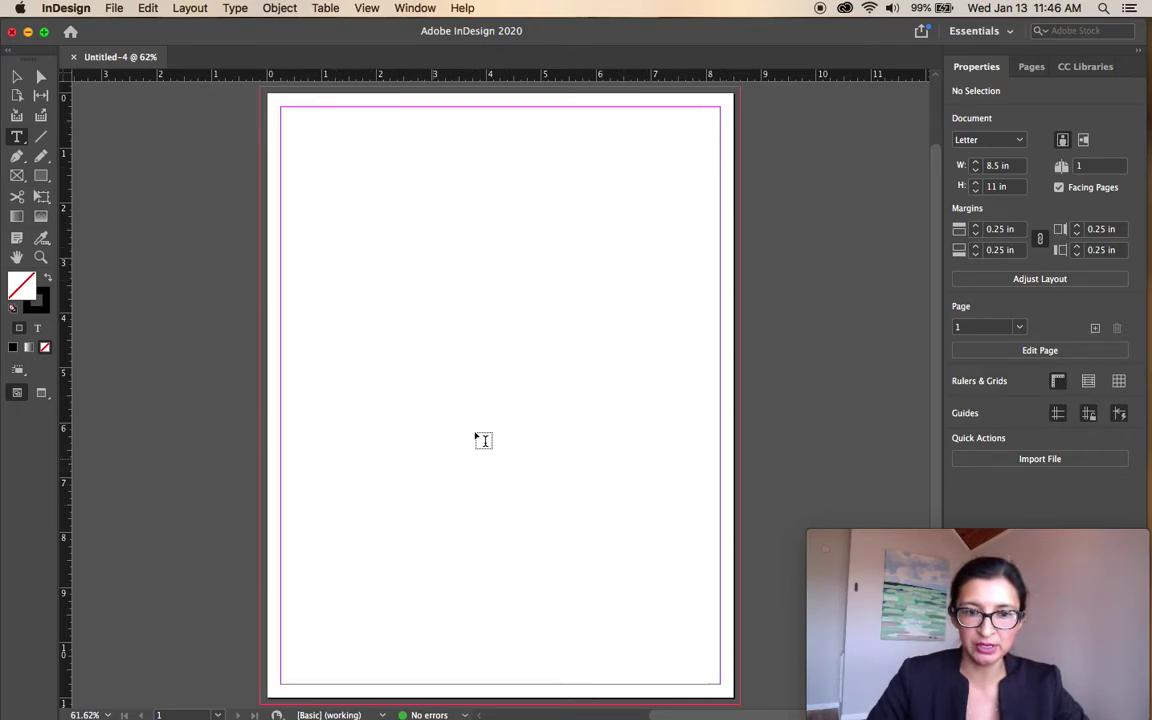
click(16, 78)
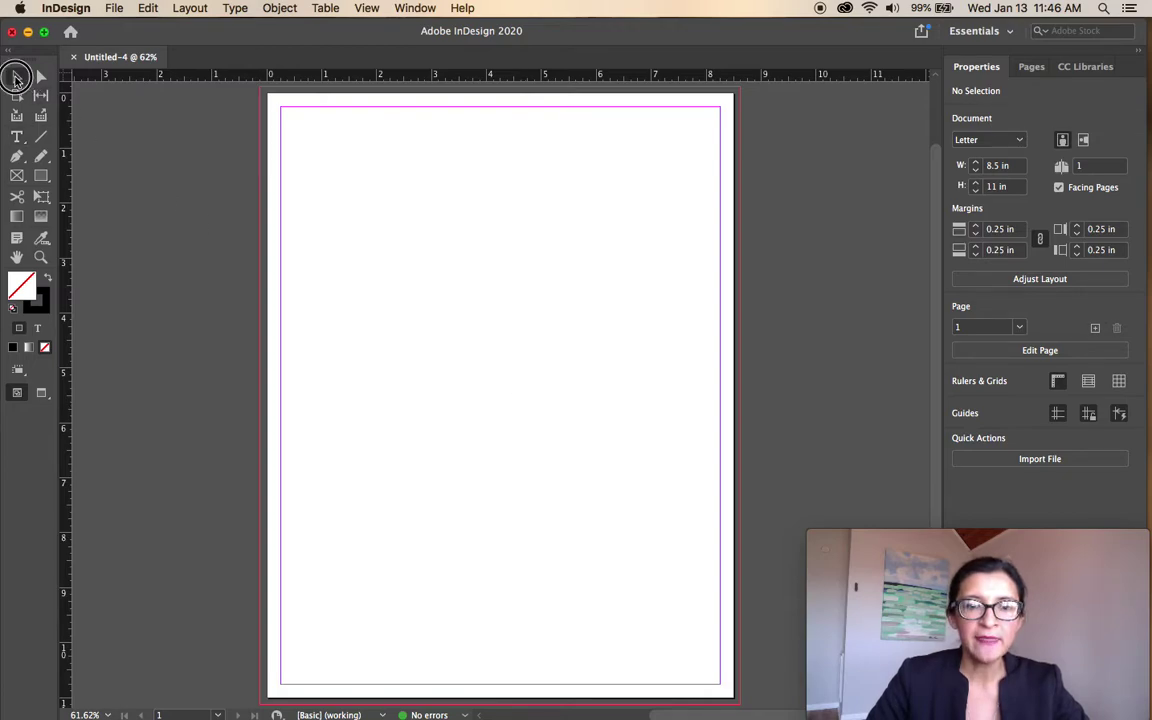
scroll(585, 245, down, 2)
scroll(583, 260, up, 3)
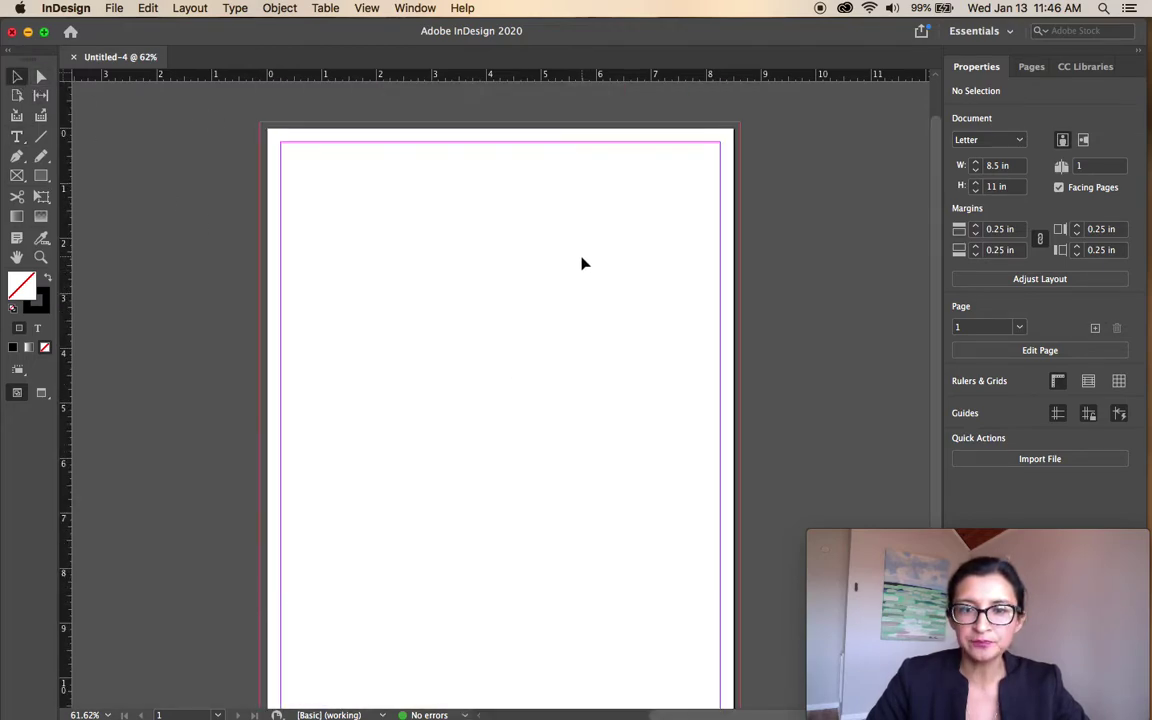
scroll(585, 263, up, 1)
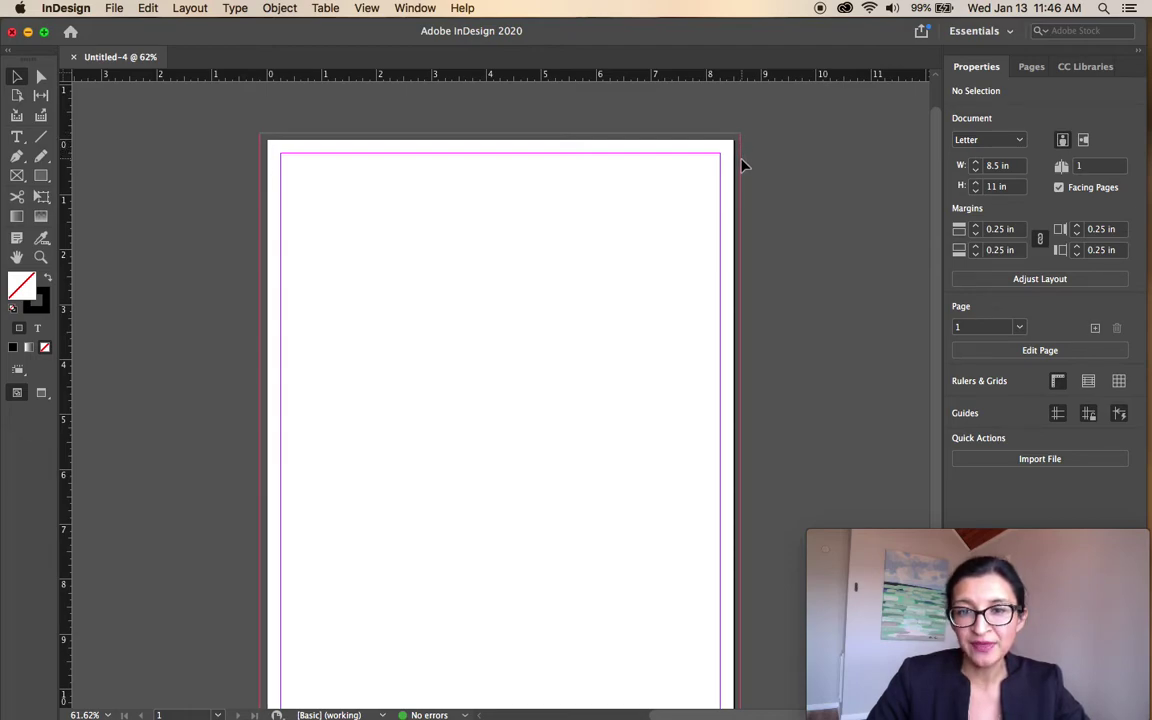
- Draw a rectangle about 5.17 by 2.83 in reaching the page's upper-right bleed corner, and give it a black fill without stroke
click(41, 175)
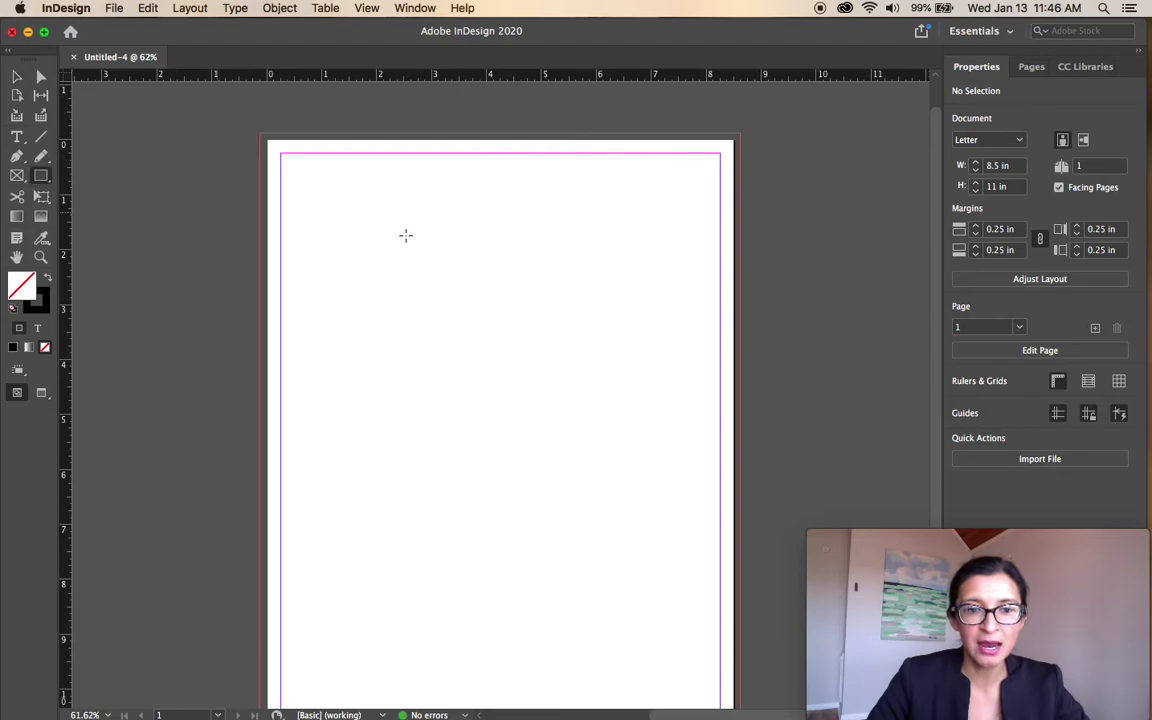
drag(457, 288, 740, 133)
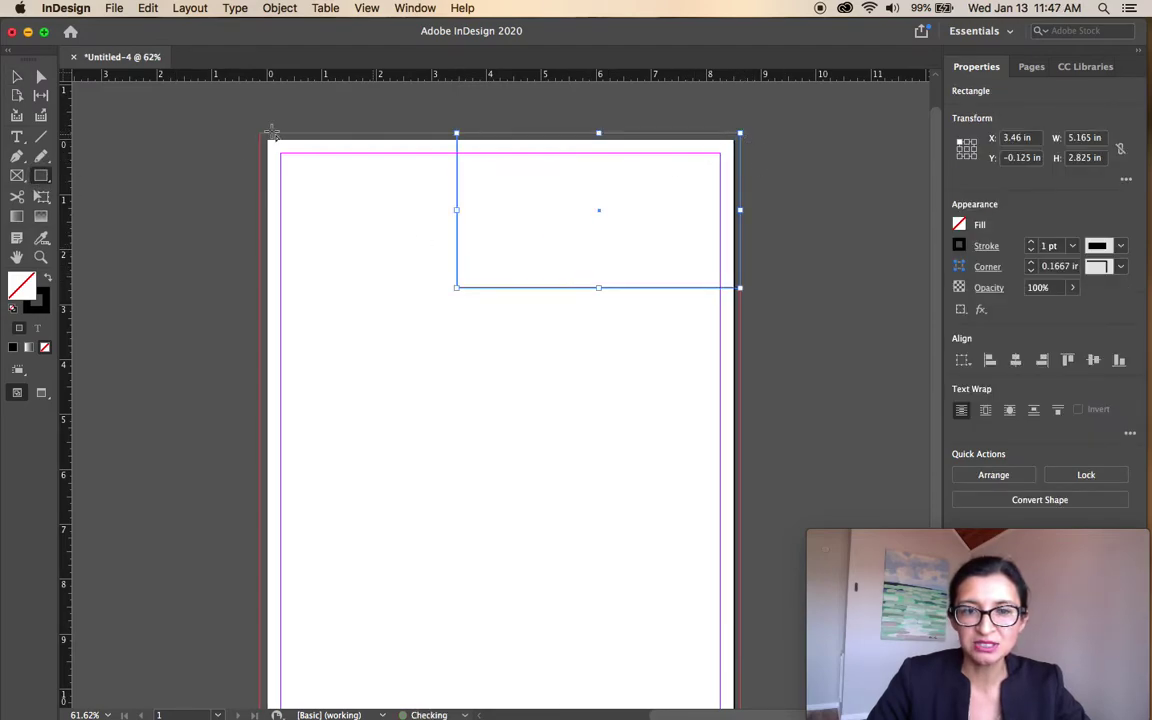
click(40, 271)
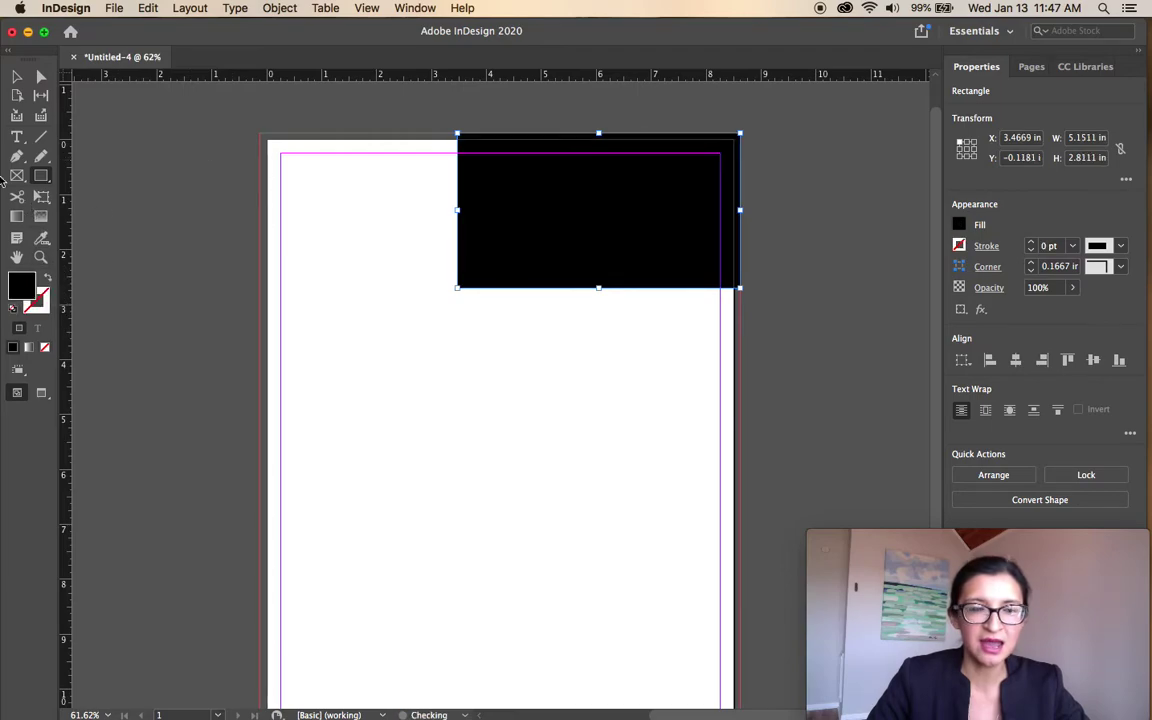
click(17, 76)
click(128, 128)
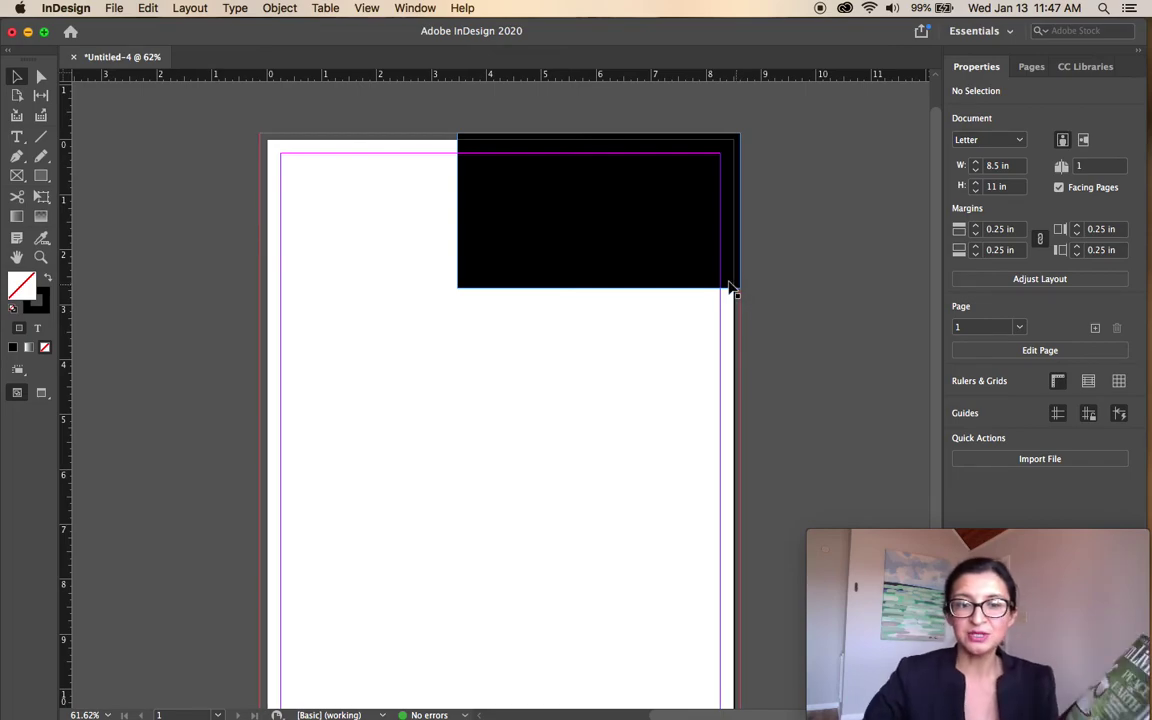
- Move the black rectangle into the page's upper-right margin corner and extend that corner outward to the bleed line
drag(666, 226, 658, 243)
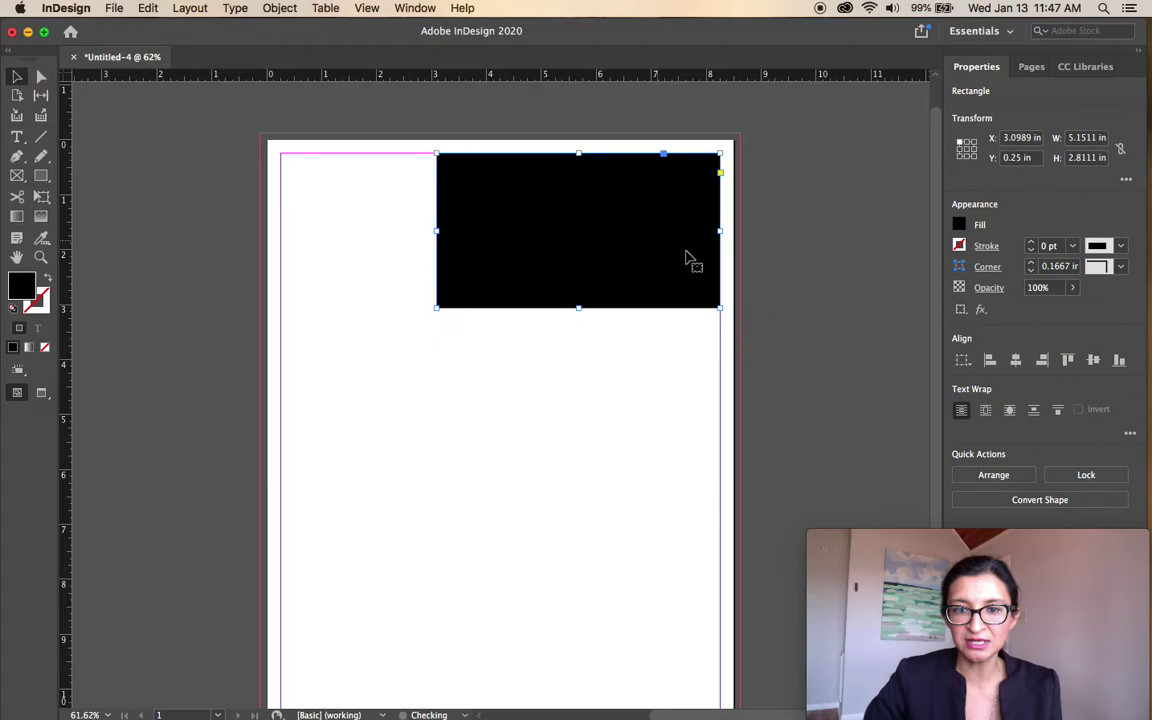
click(758, 222)
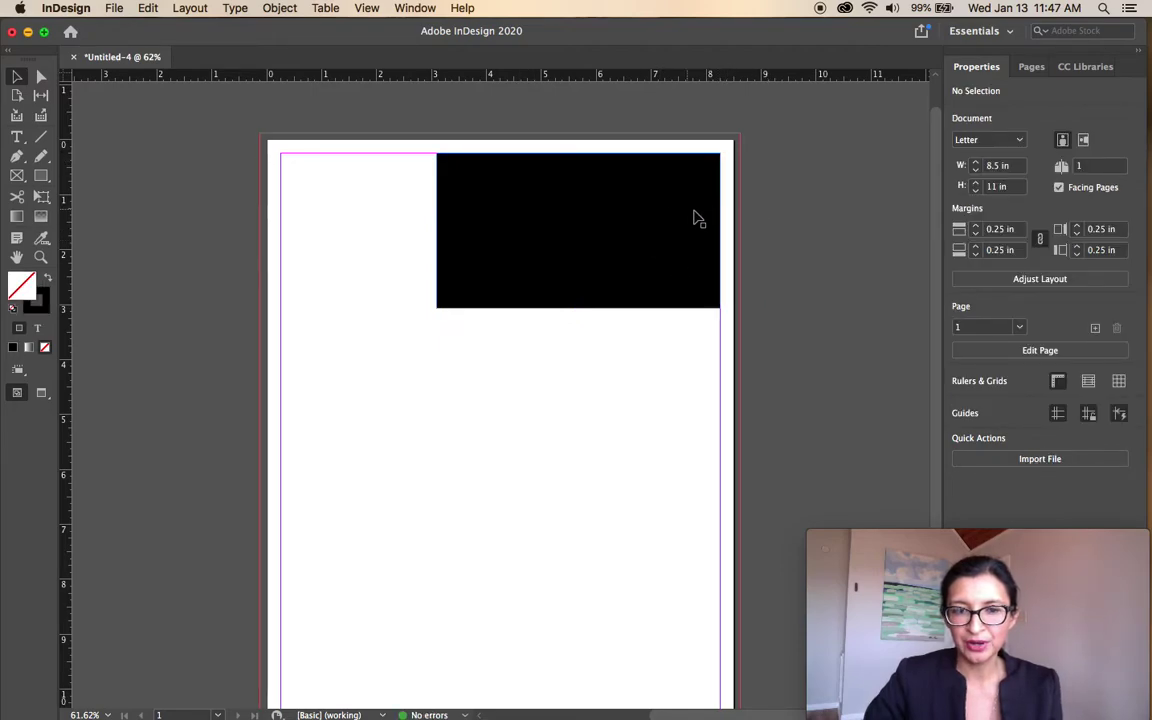
click(717, 170)
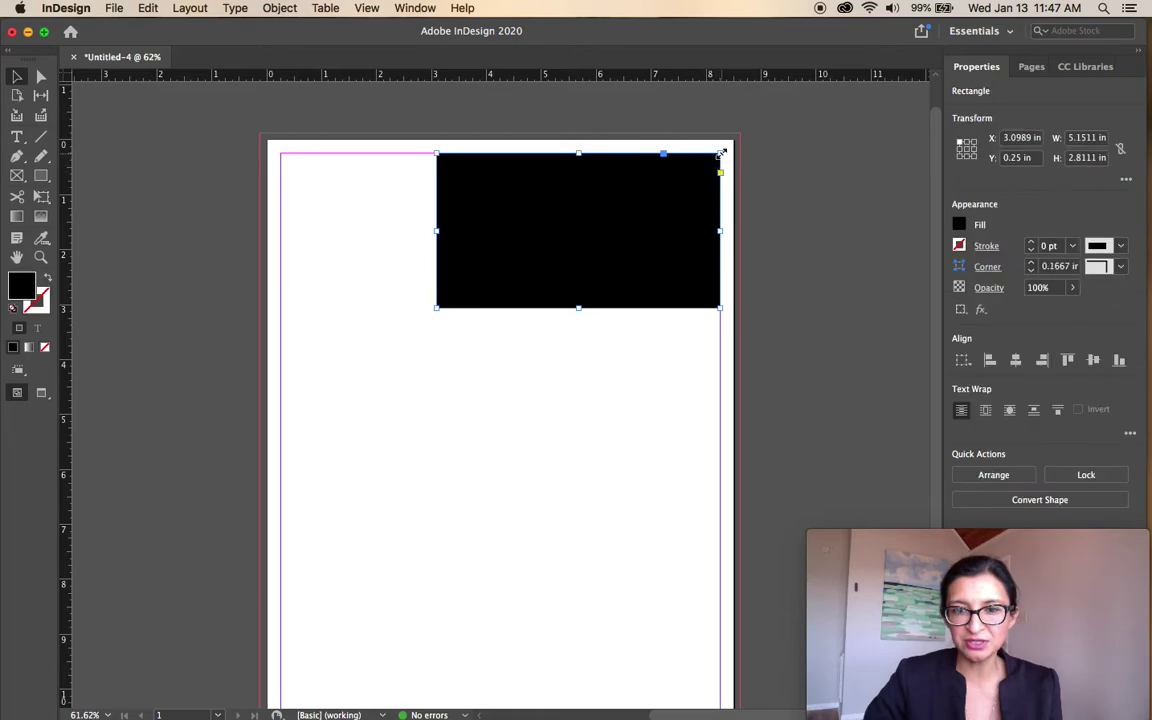
drag(722, 153, 740, 133)
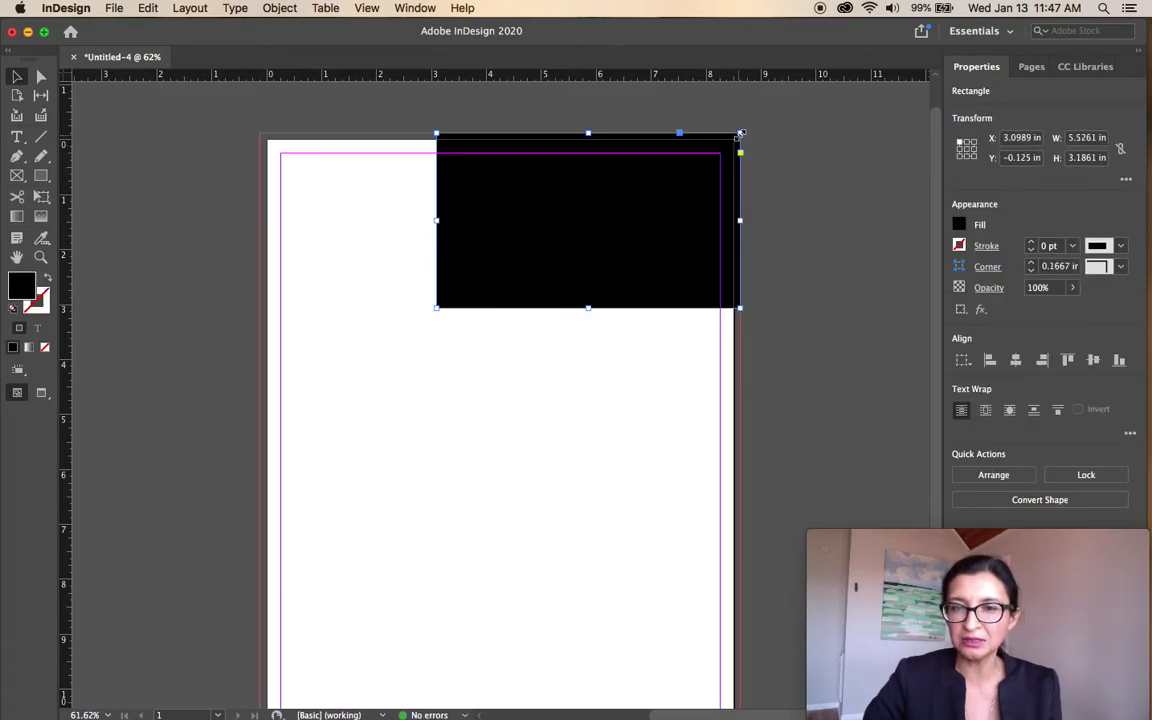
click(795, 175)
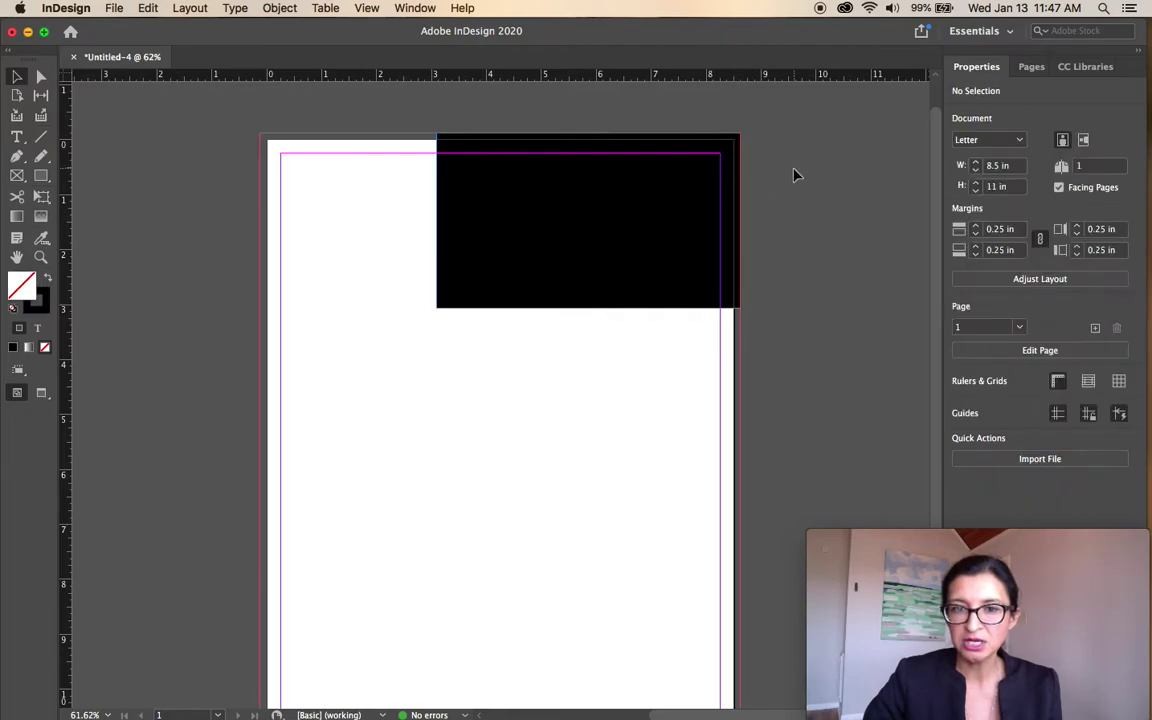
- Delete the black rectangle from the page
click(516, 161)
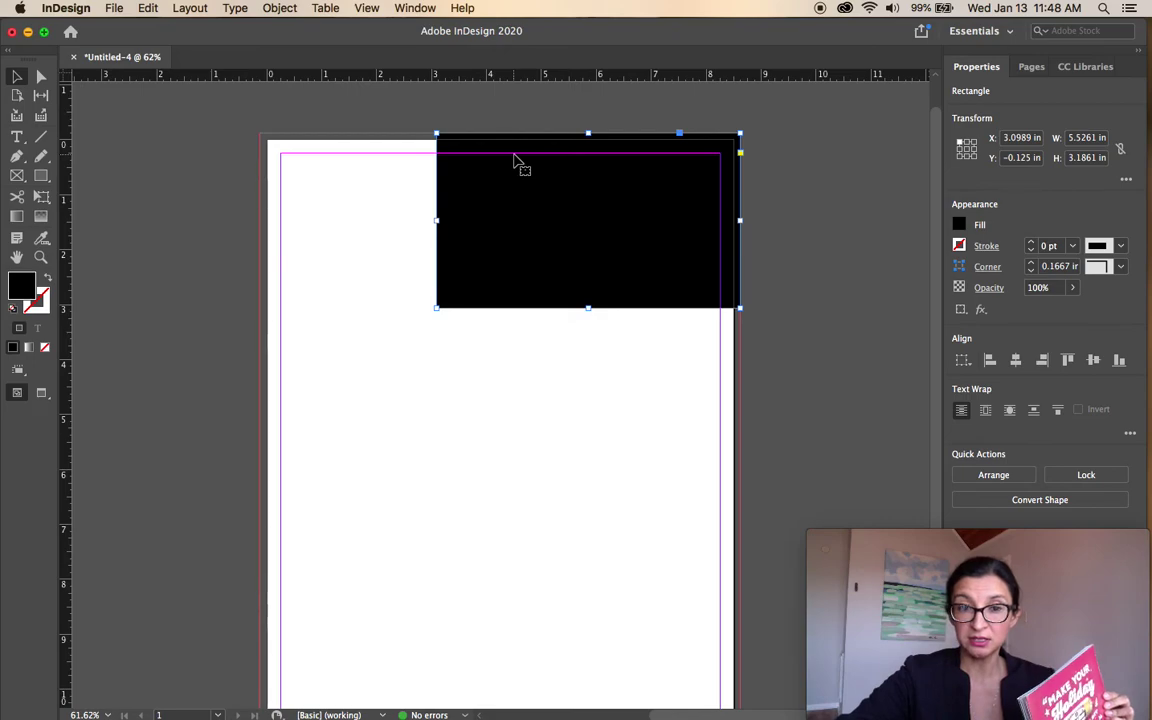
key(Delete)
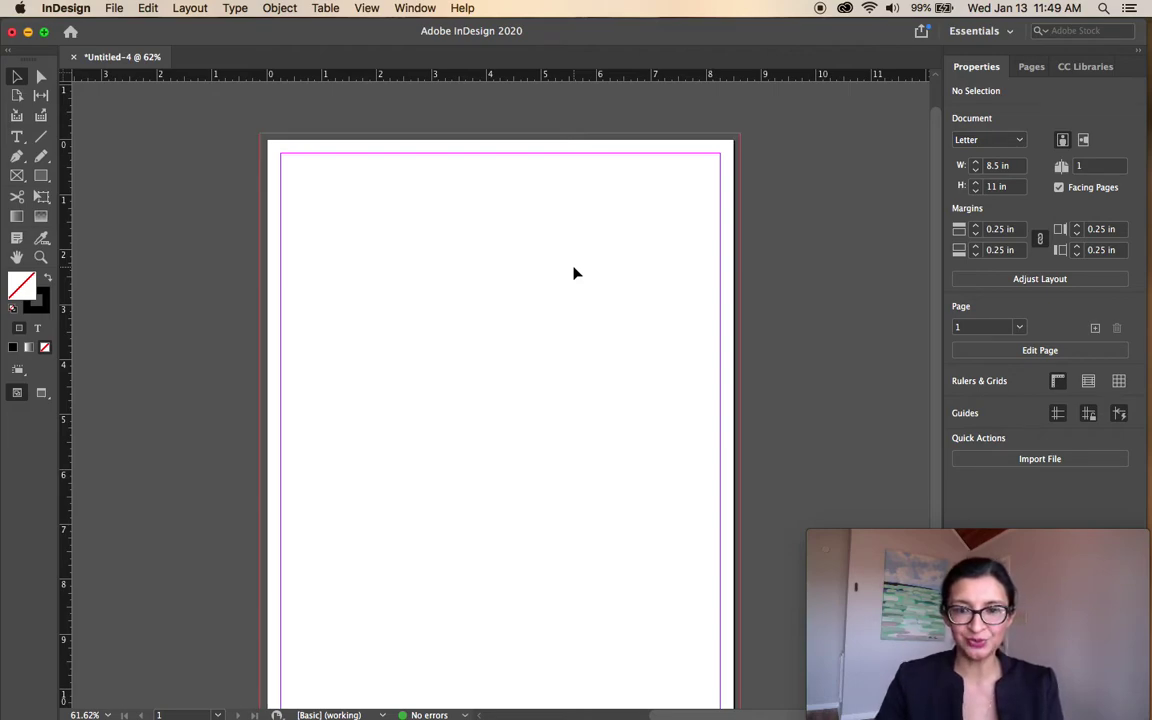
scroll(575, 273, down, 2)
scroll(575, 273, down, 1)
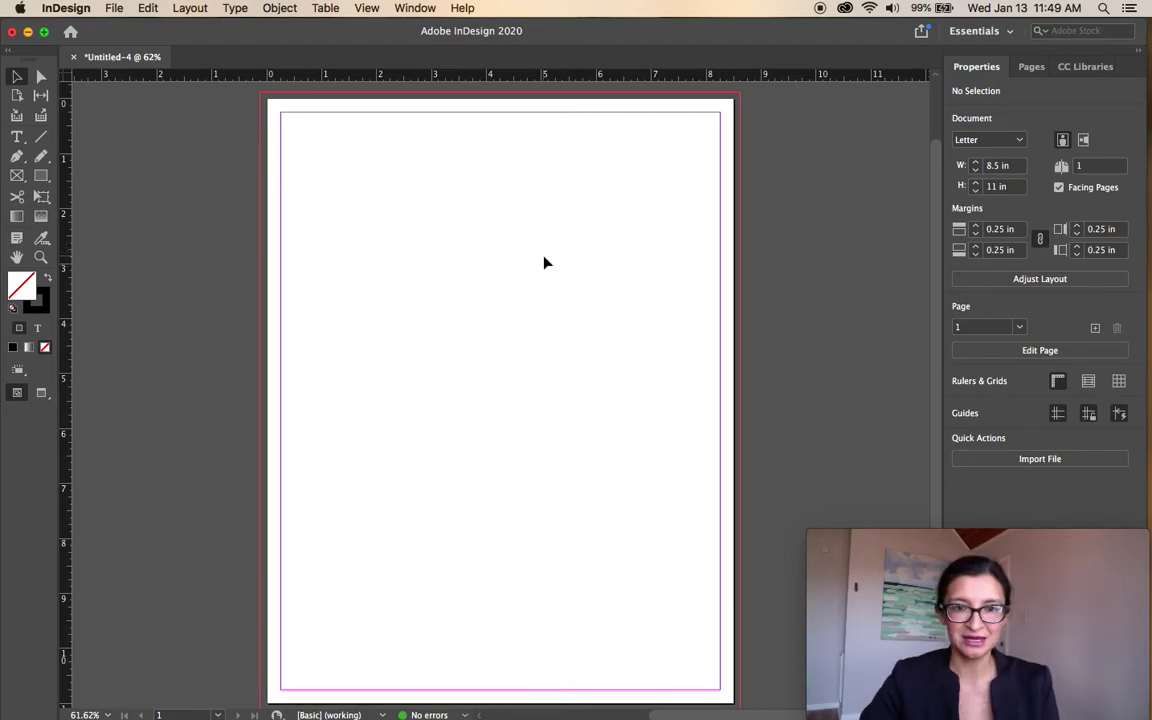
scroll(544, 263, down, 2)
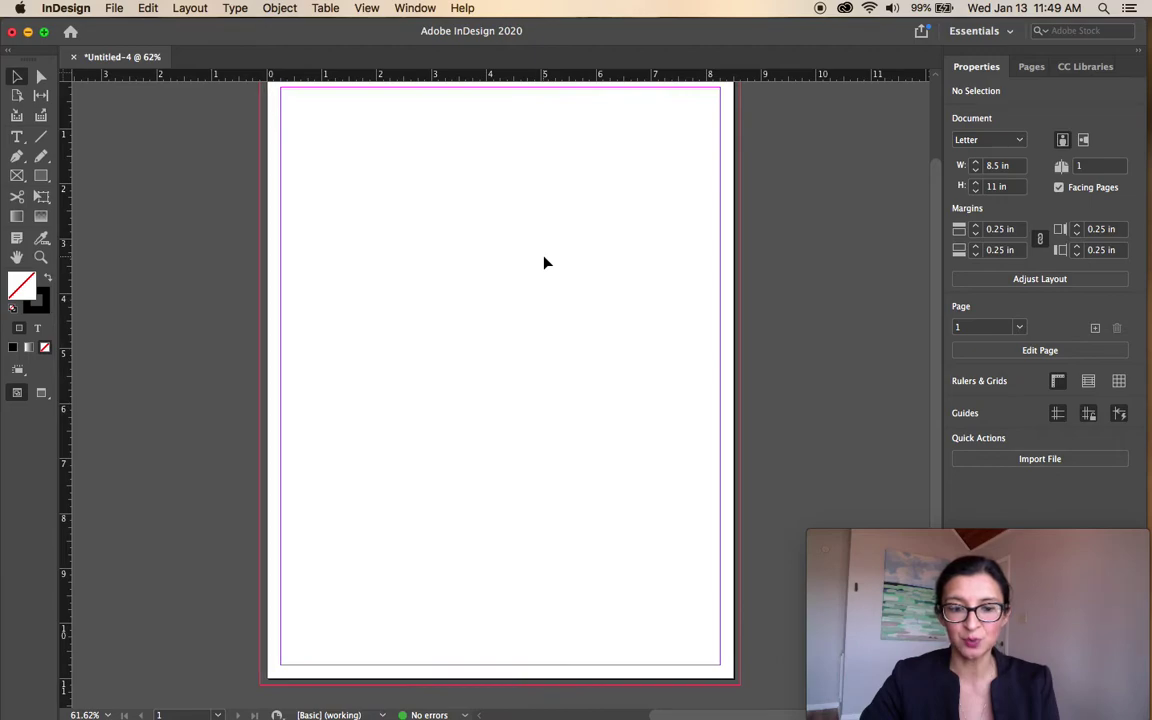
scroll(544, 263, down, 2)
scroll(544, 263, up, 2)
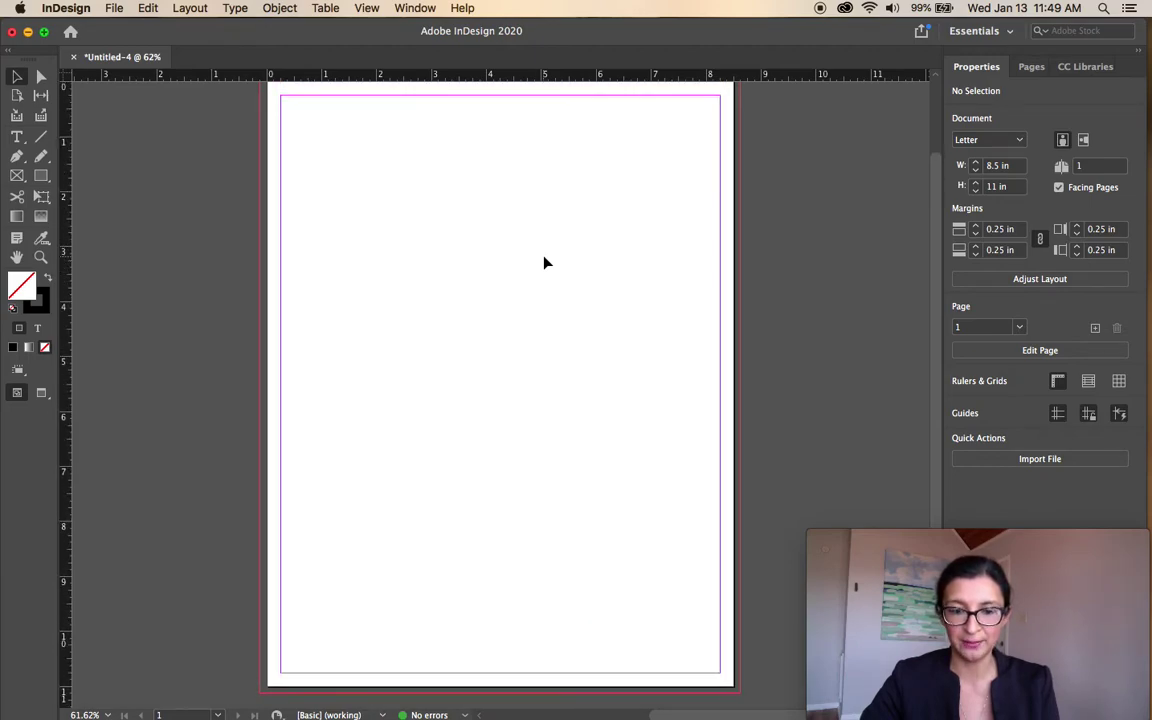
- Switch to Chrome and show the Pexels search results for coffee shop photos
scroll(544, 263, up, 1)
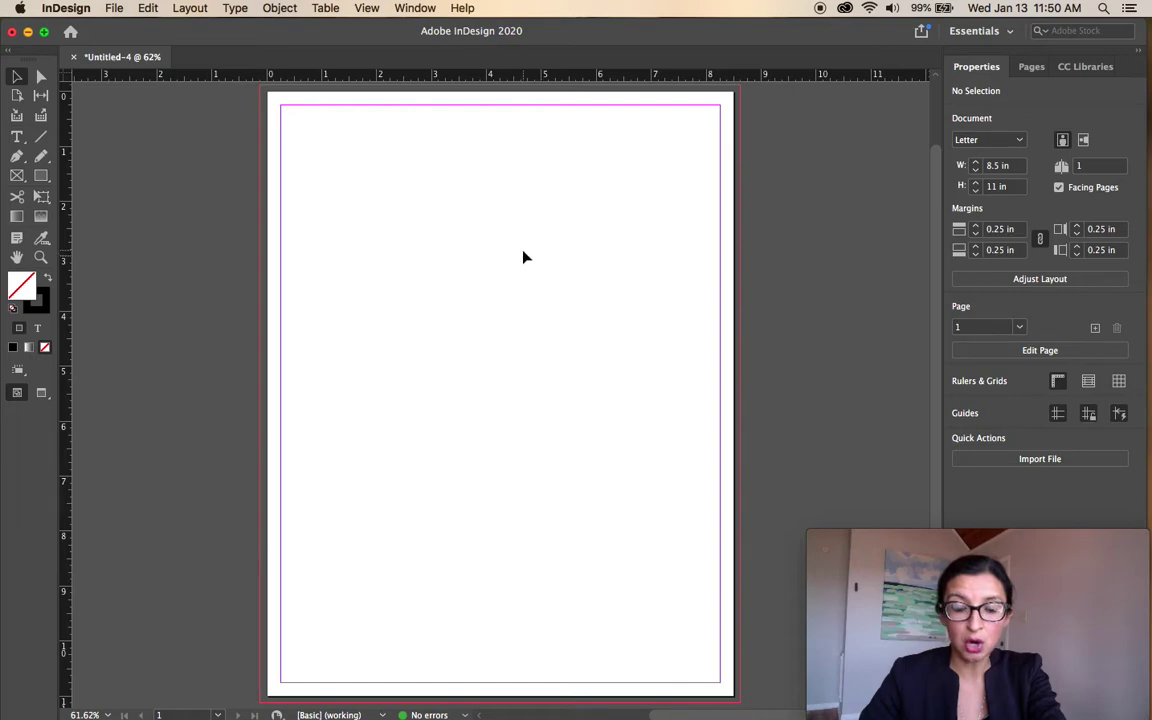
key(super+Tab)
key(super+Tab)
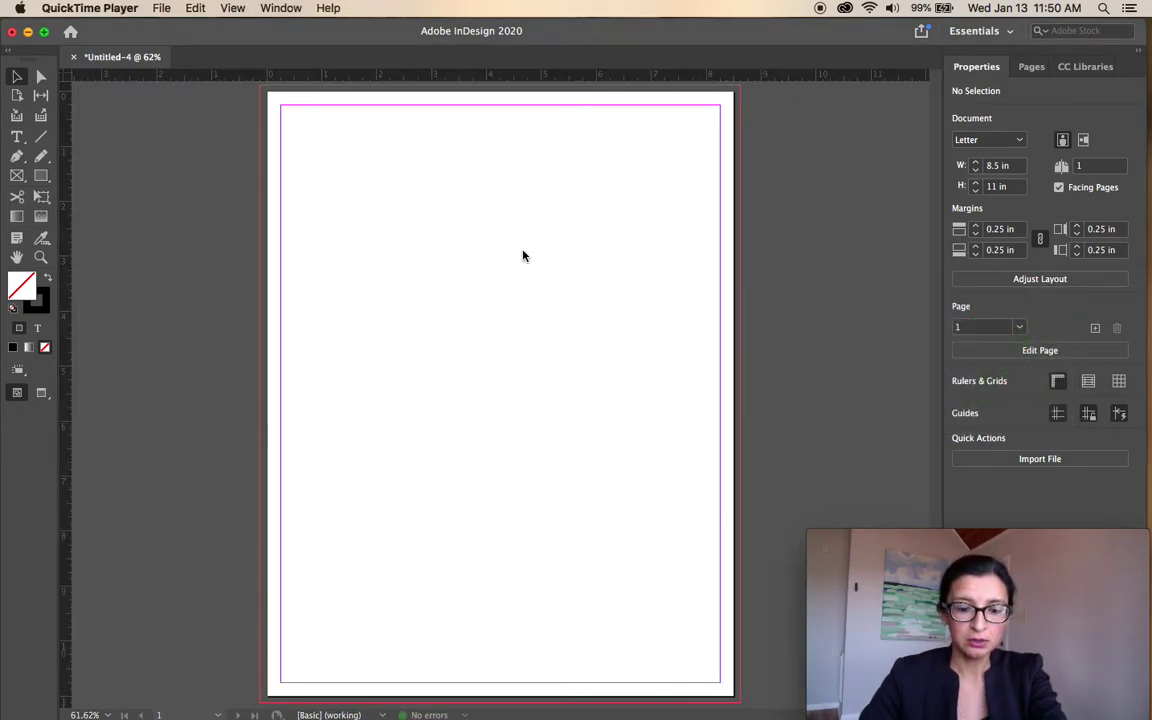
key(super+Tab)
key(super+Tab)
key(super+Tab)
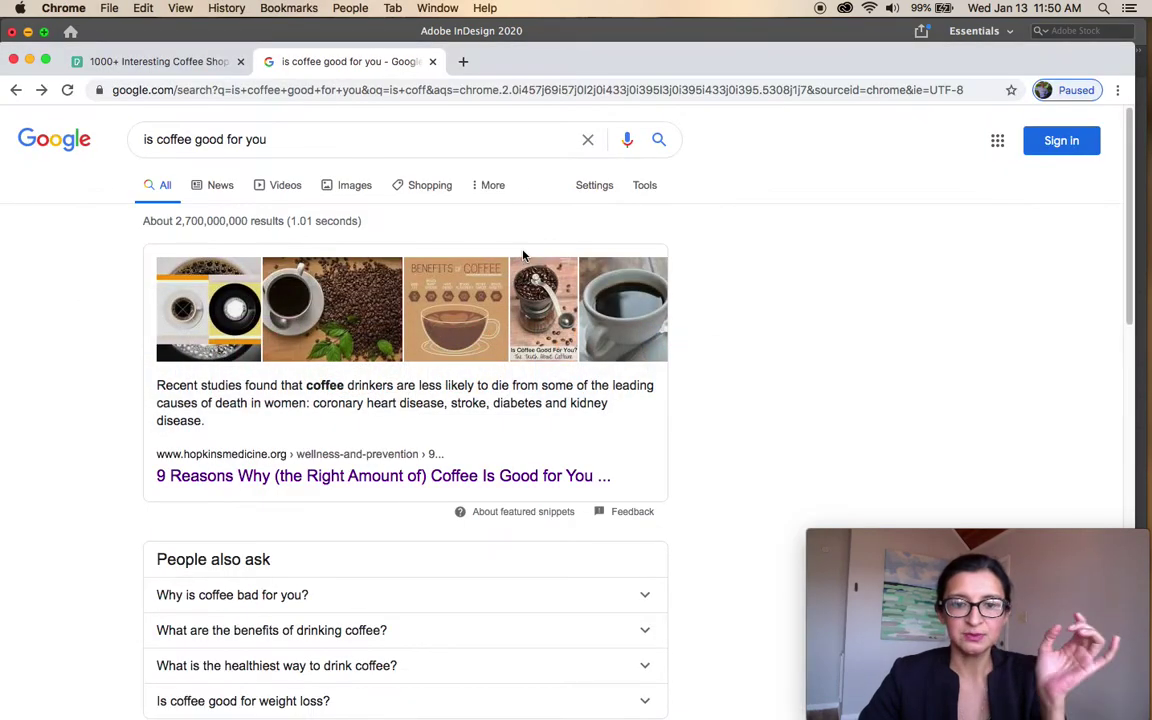
click(168, 62)
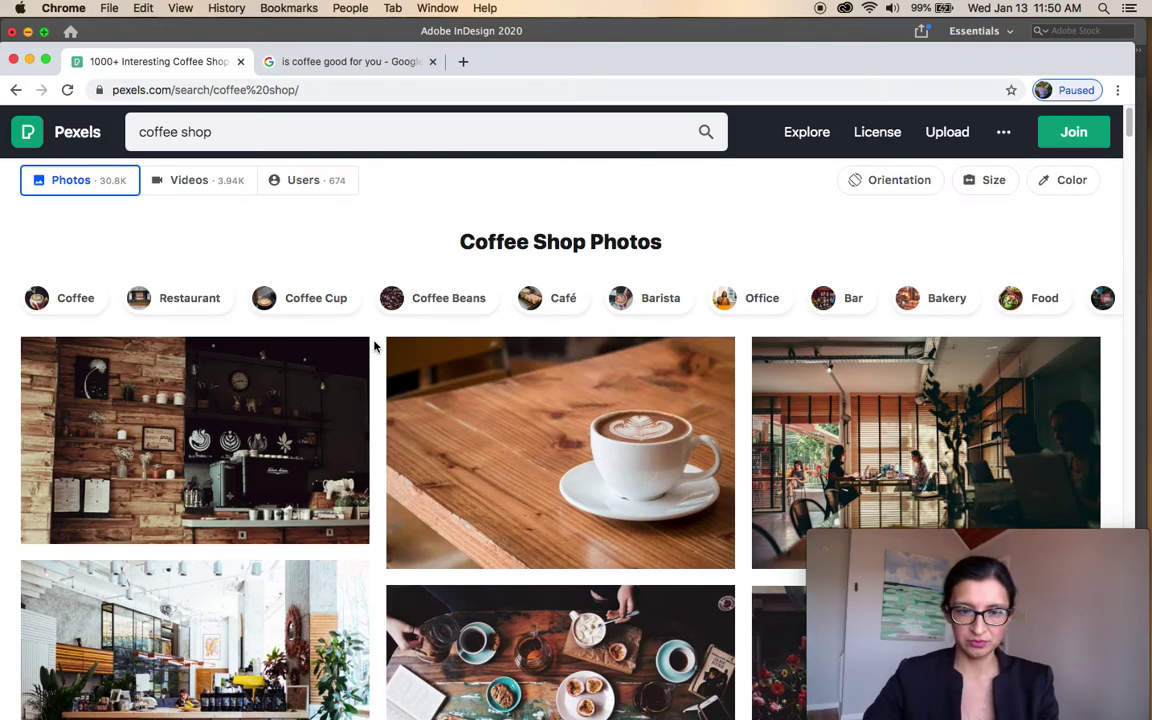
- Look through the Pexels coffee shop photos for a portrait image suited to a full-page background
scroll(380, 349, up, 1)
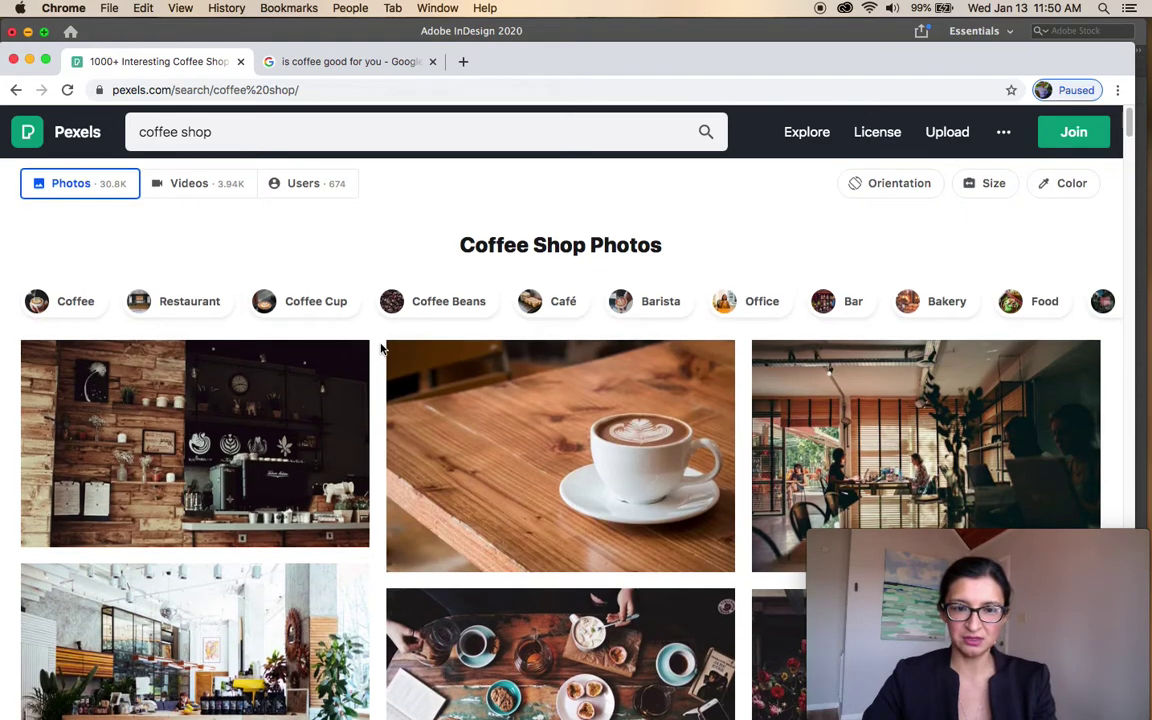
scroll(380, 349, down, 2)
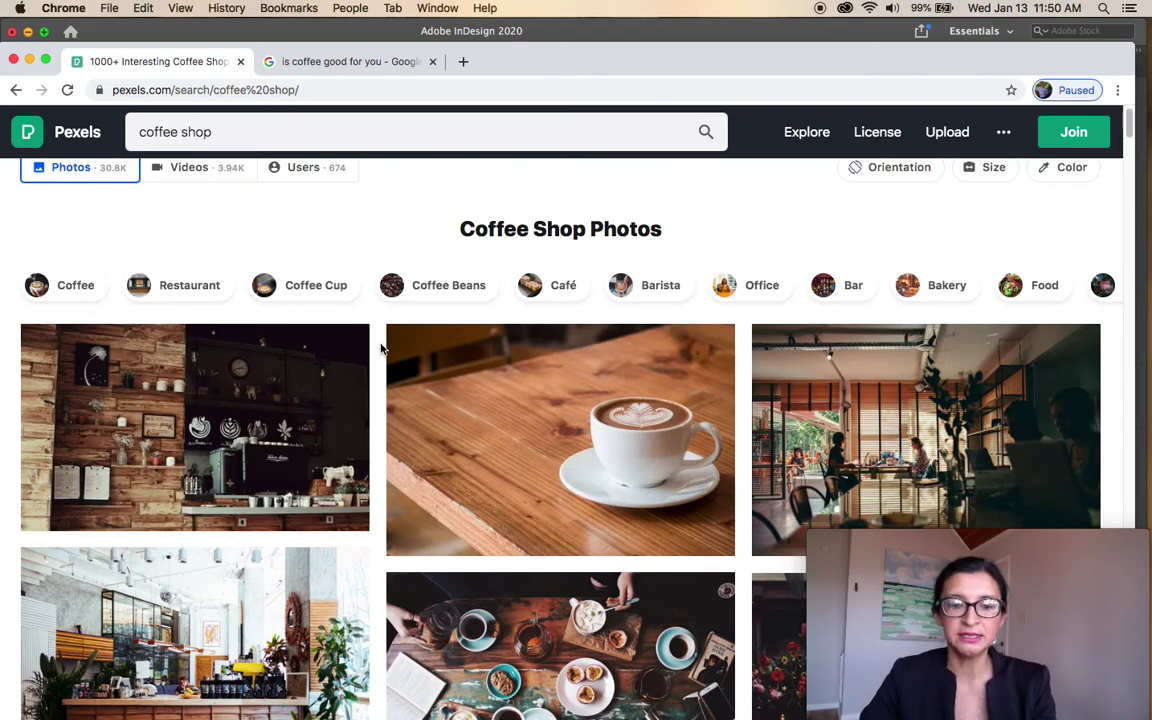
scroll(380, 349, down, 3)
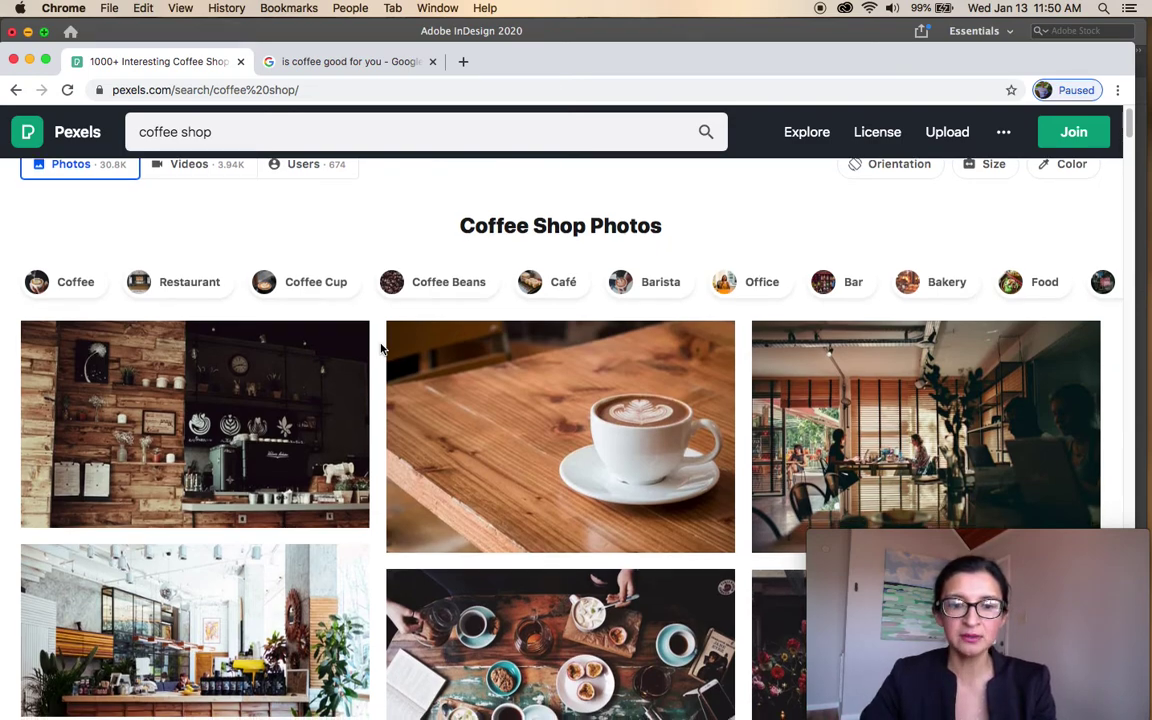
scroll(380, 349, down, 5)
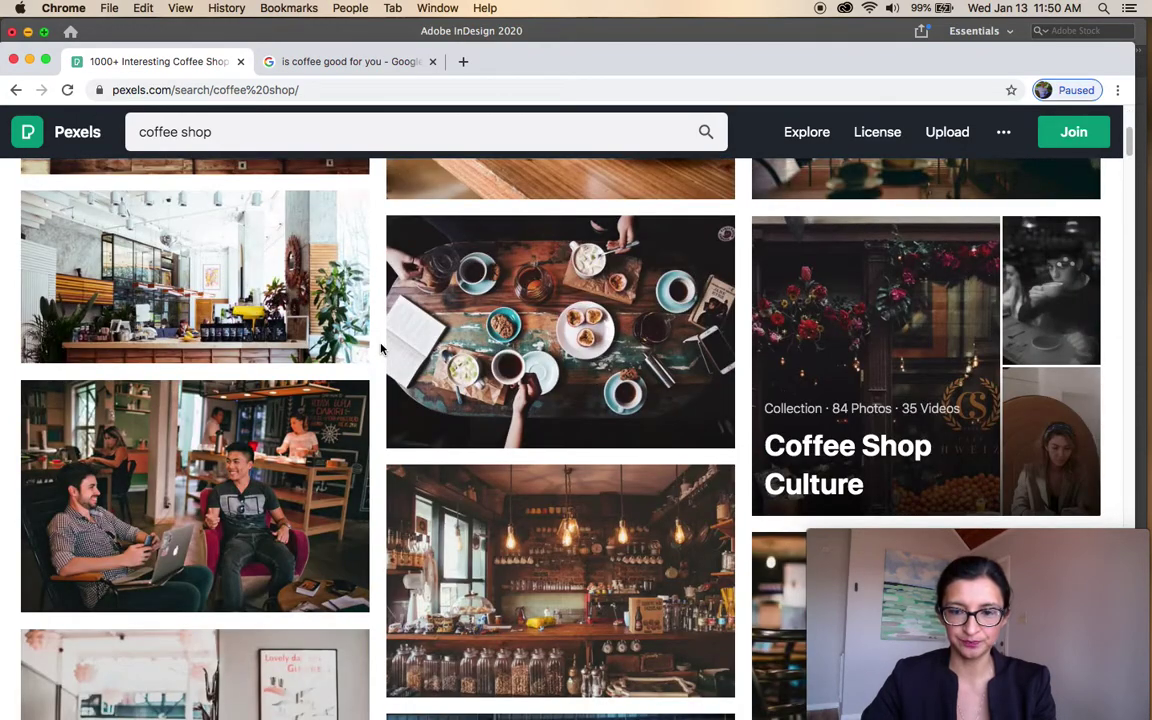
scroll(380, 349, down, 6)
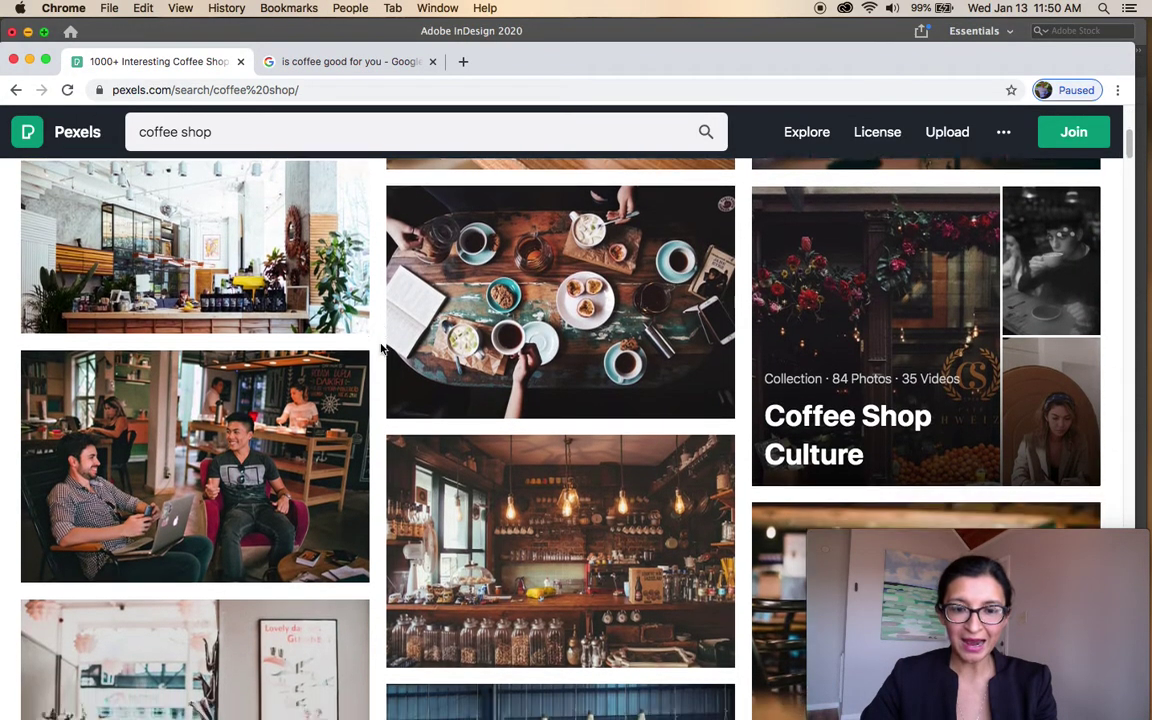
scroll(380, 349, down, 5)
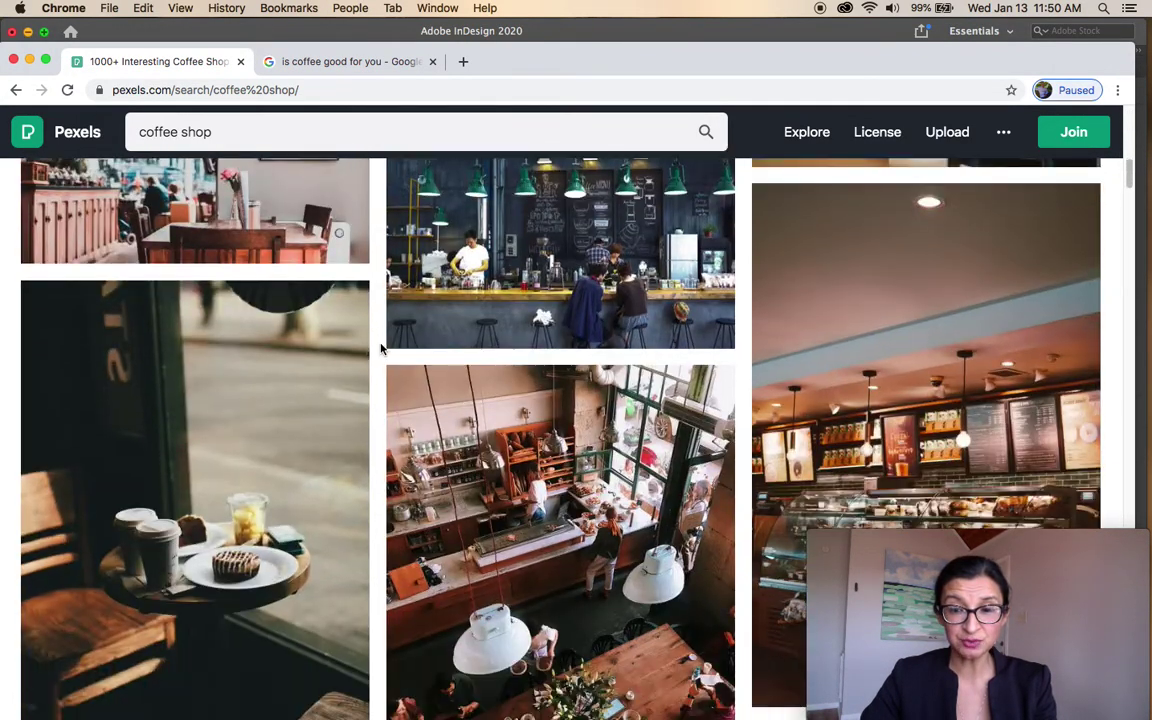
scroll(380, 349, down, 3)
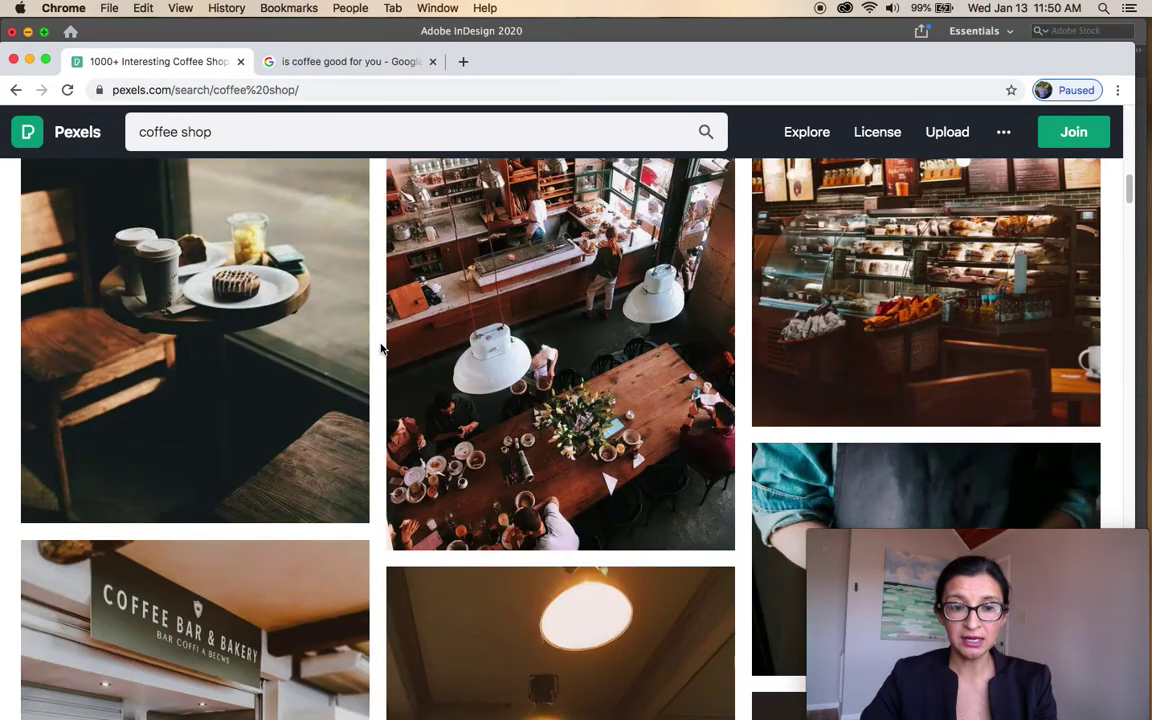
scroll(380, 349, up, 4)
scroll(380, 349, up, 2)
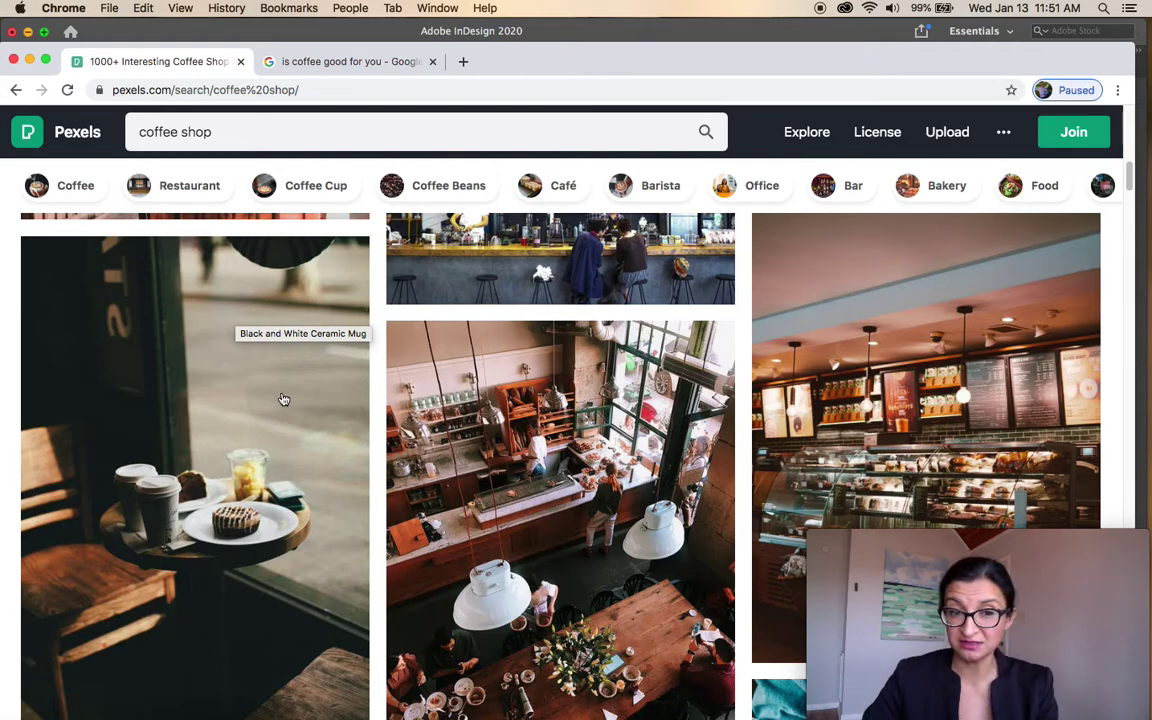
scroll(284, 413, down, 6)
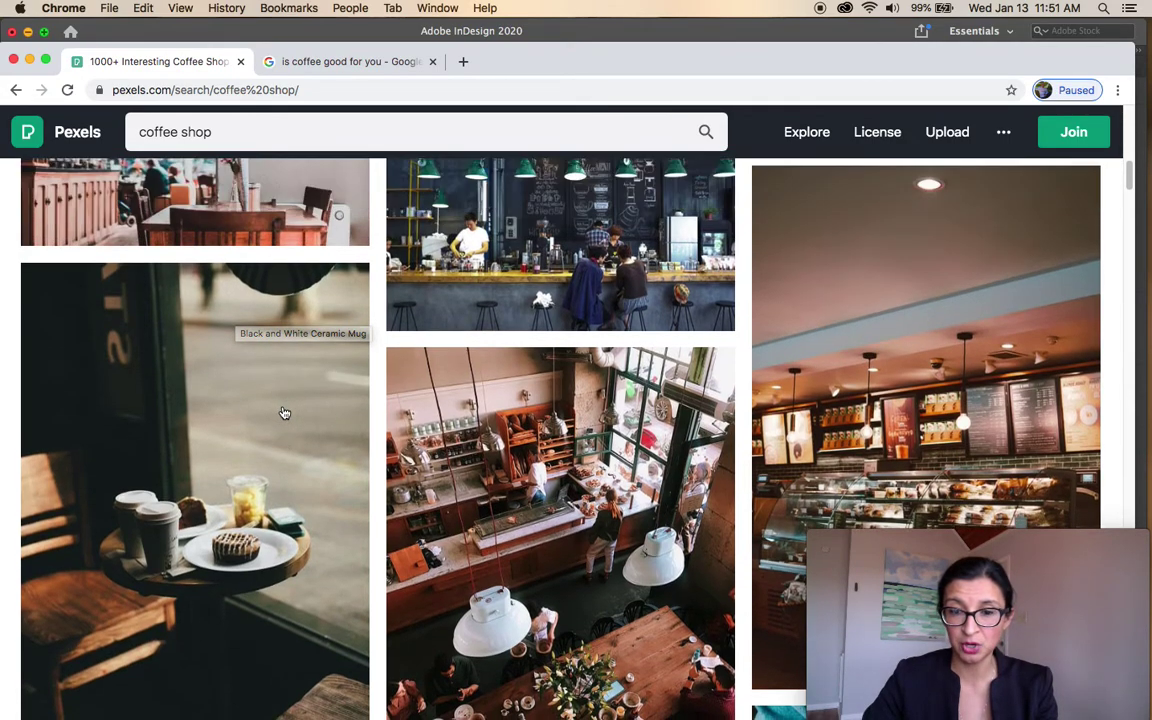
scroll(284, 413, down, 5)
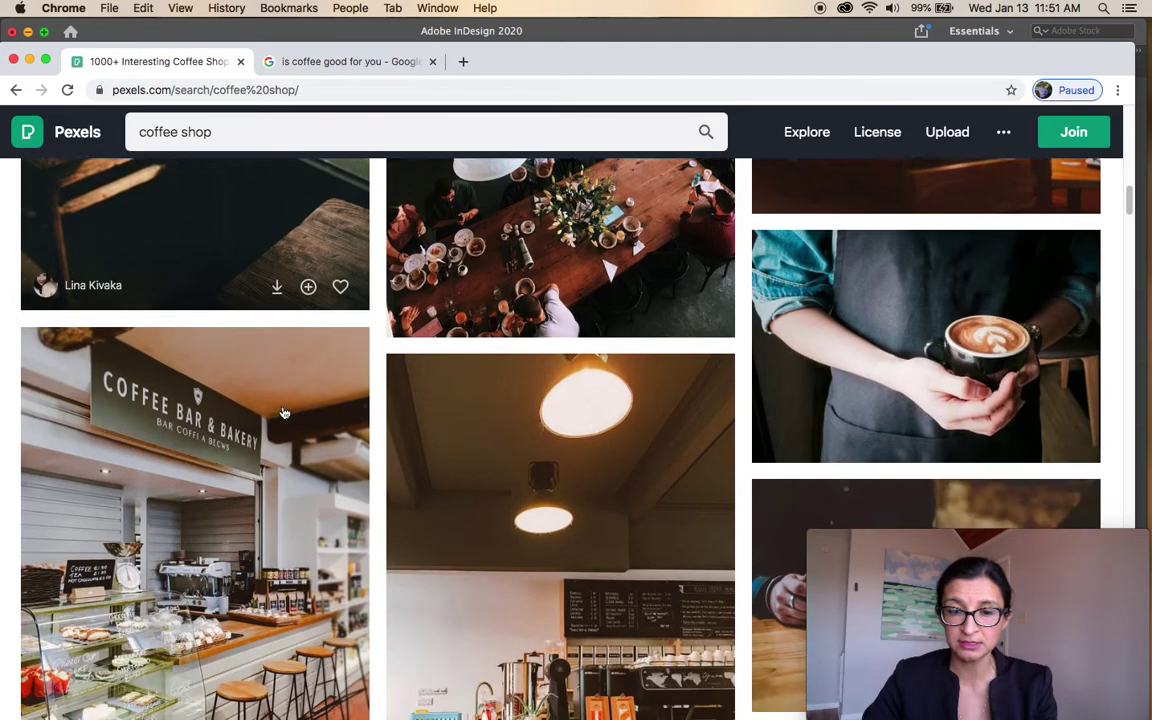
scroll(282, 413, down, 1)
scroll(282, 413, down, 6)
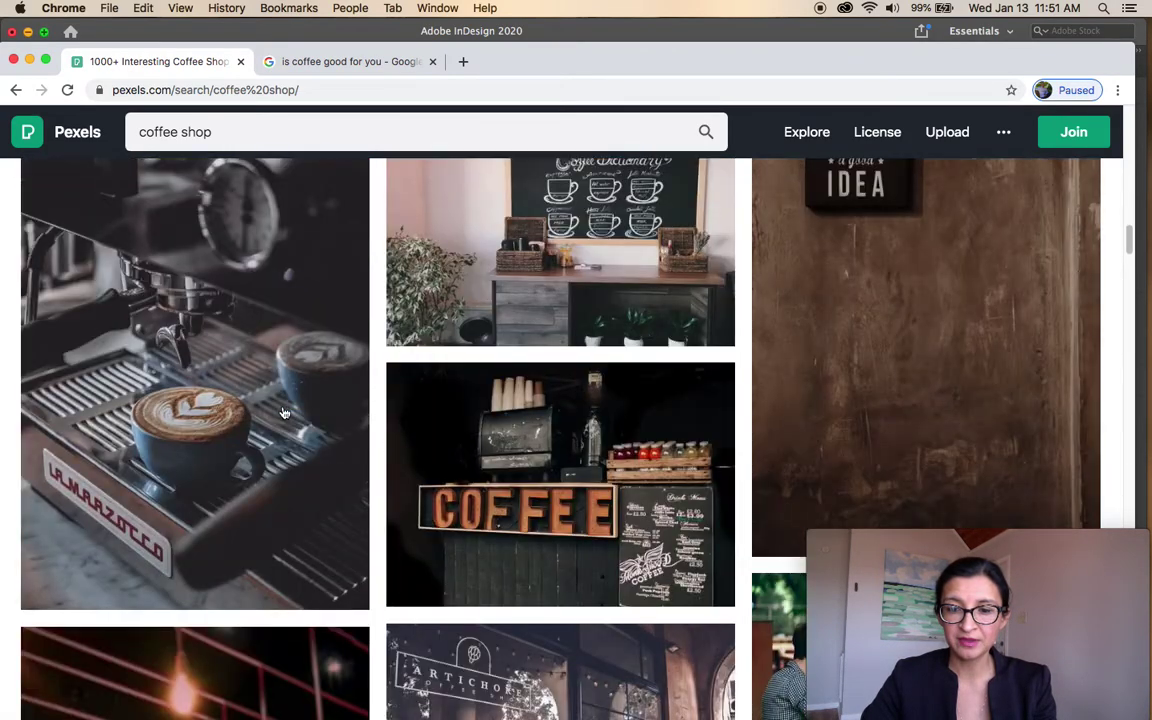
scroll(901, 346, up, 2)
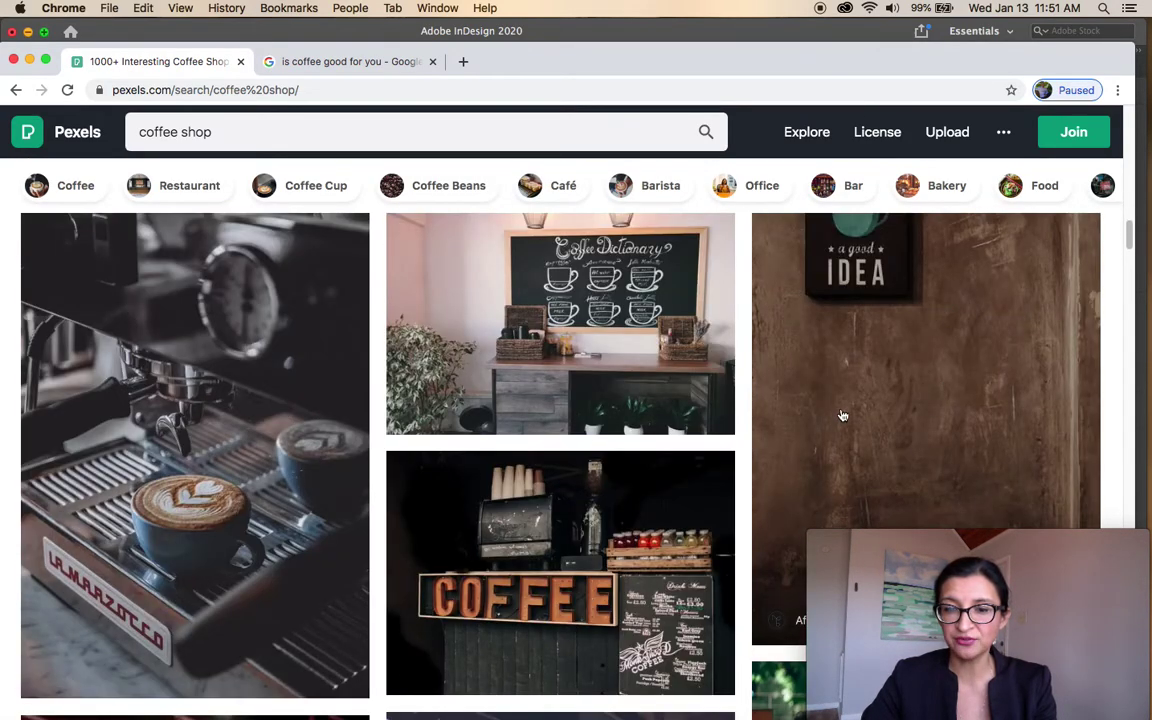
scroll(1006, 342, down, 2)
scroll(1006, 341, up, 3)
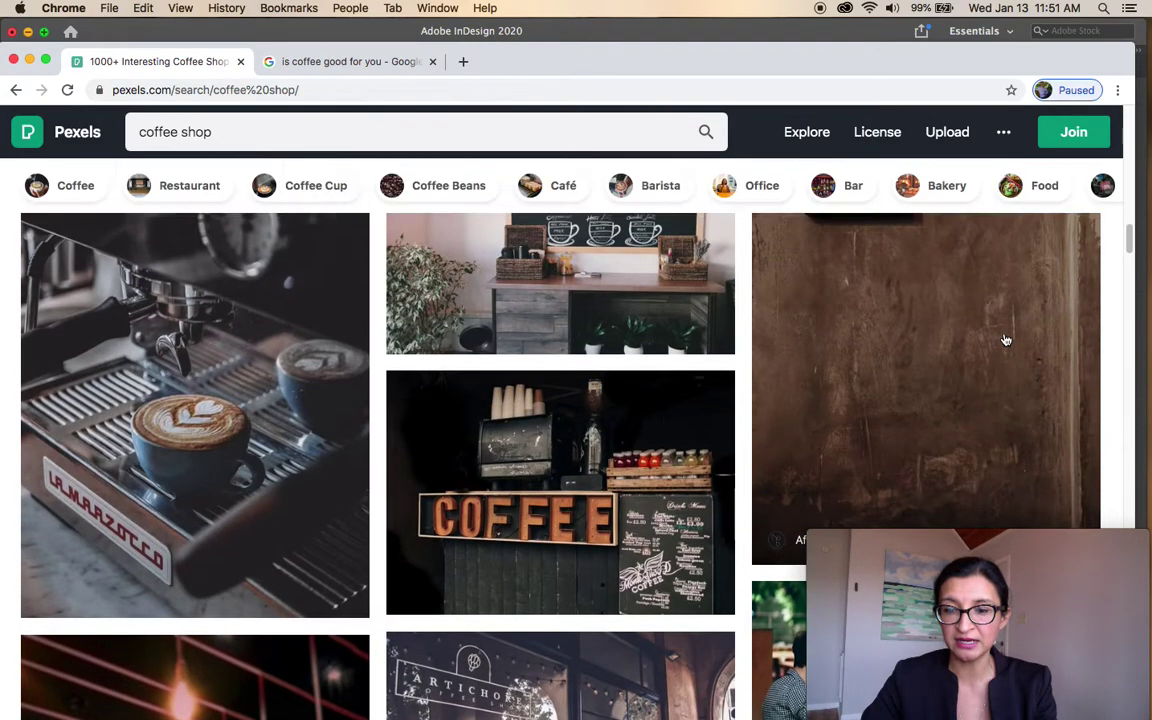
scroll(465, 350, down, 2)
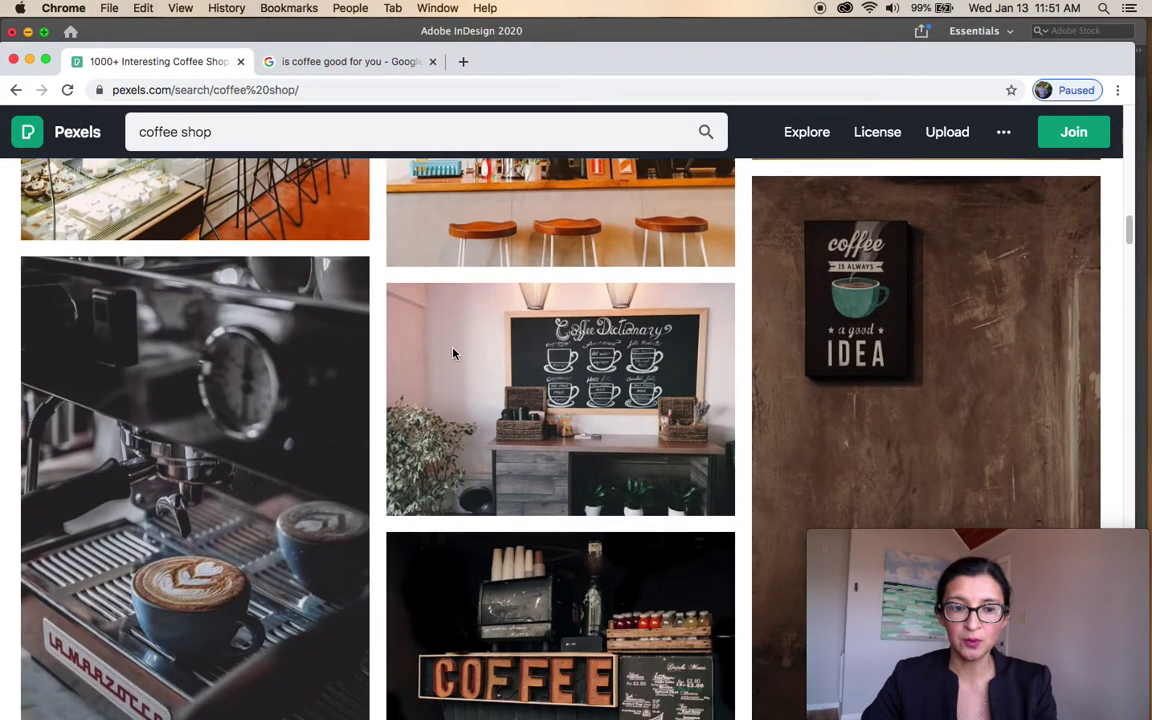
scroll(455, 354, up, 5)
scroll(454, 355, up, 6)
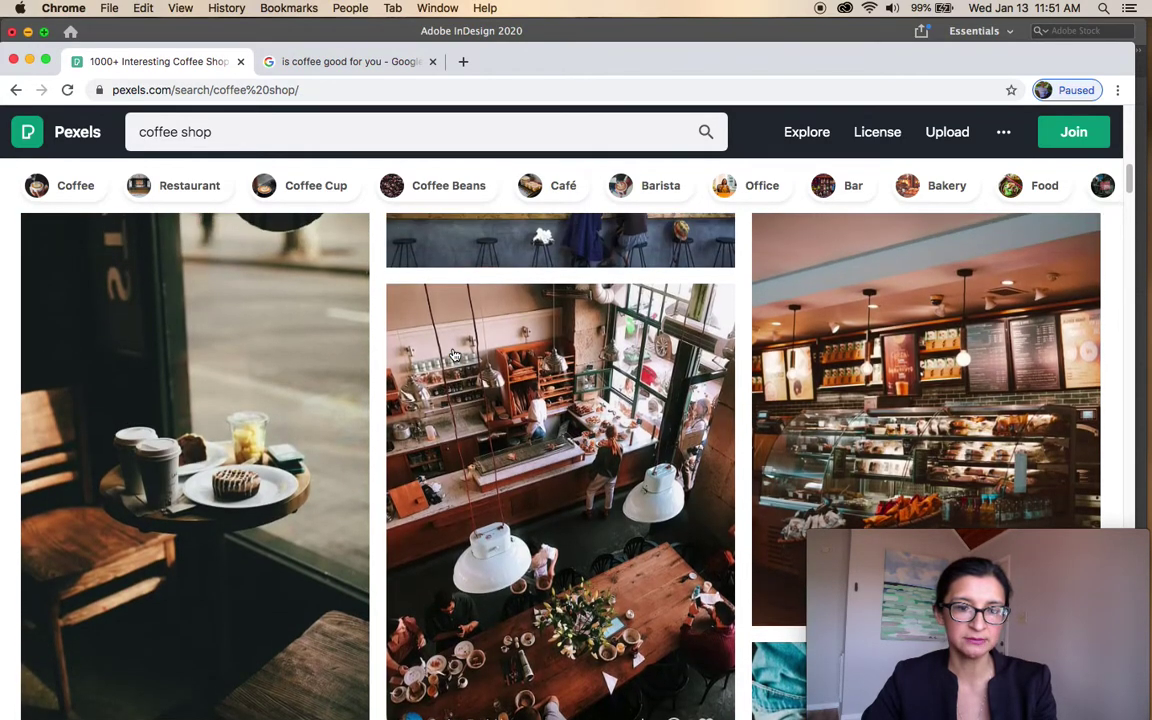
scroll(454, 355, up, 2)
scroll(454, 355, down, 2)
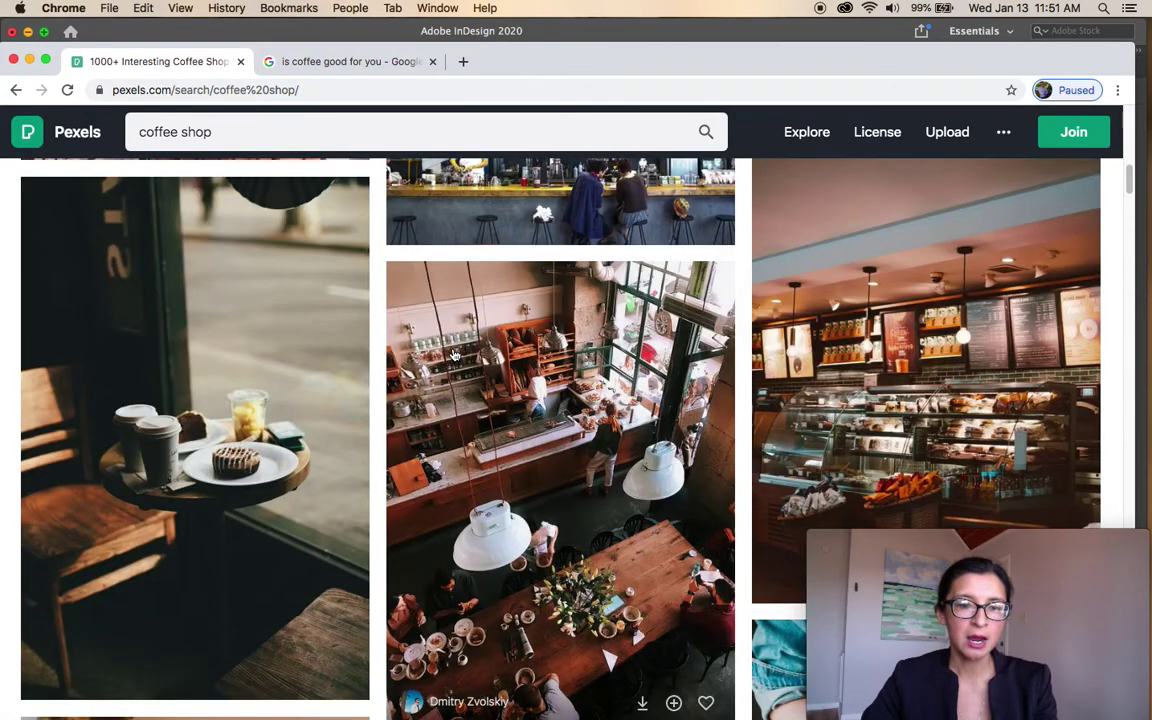
- Open the "Black and White Ceramic Mug" photo of the café table by the window and download it for free
click(318, 325)
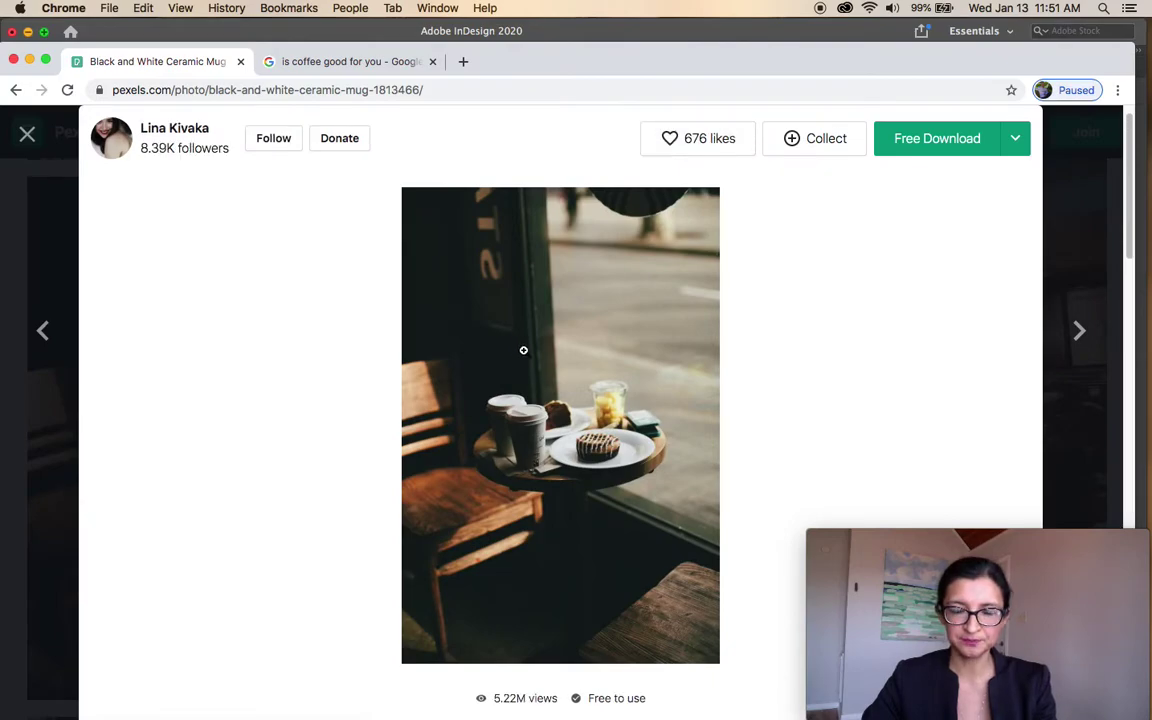
scroll(566, 357, down, 3)
scroll(567, 358, up, 3)
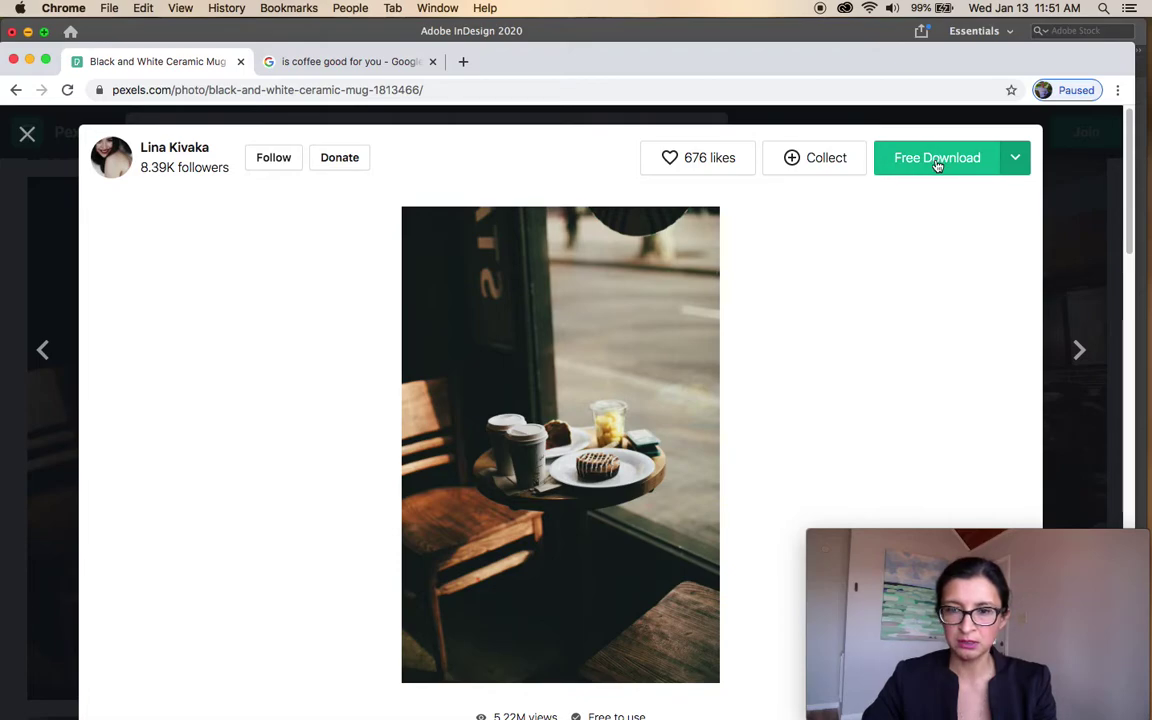
click(938, 162)
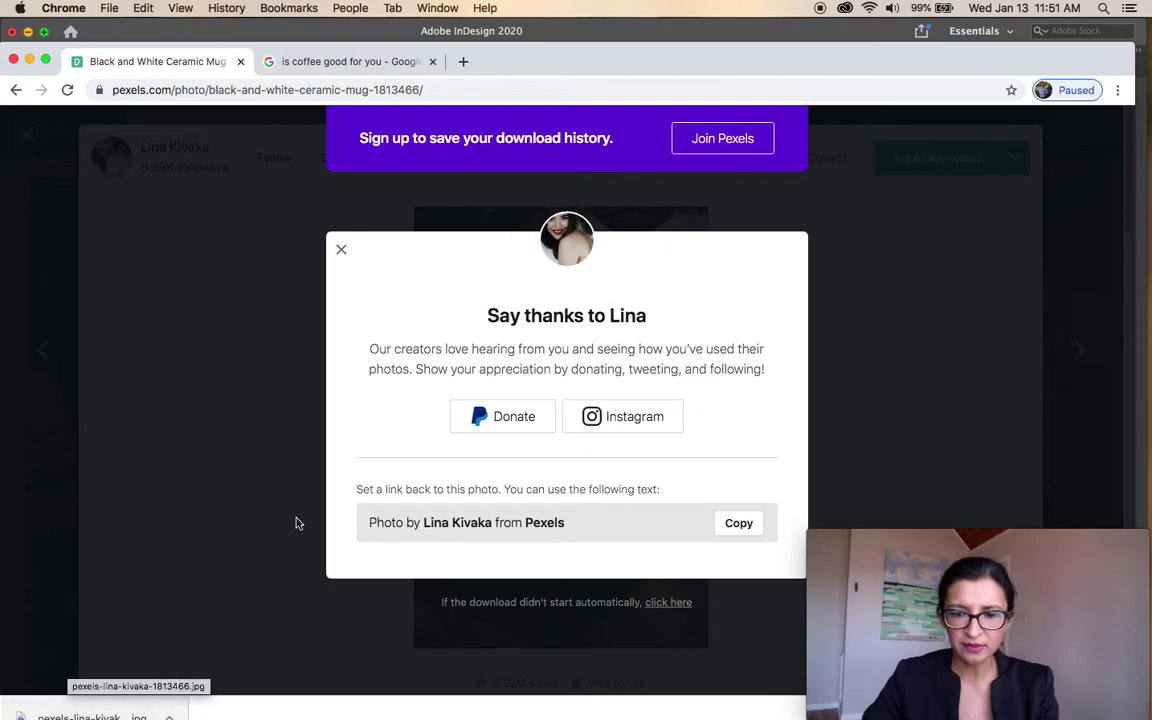
- In the Google results for "is coffee good for you", open the Hopkins Medicine article and view its list of coffee's health benefits
click(296, 66)
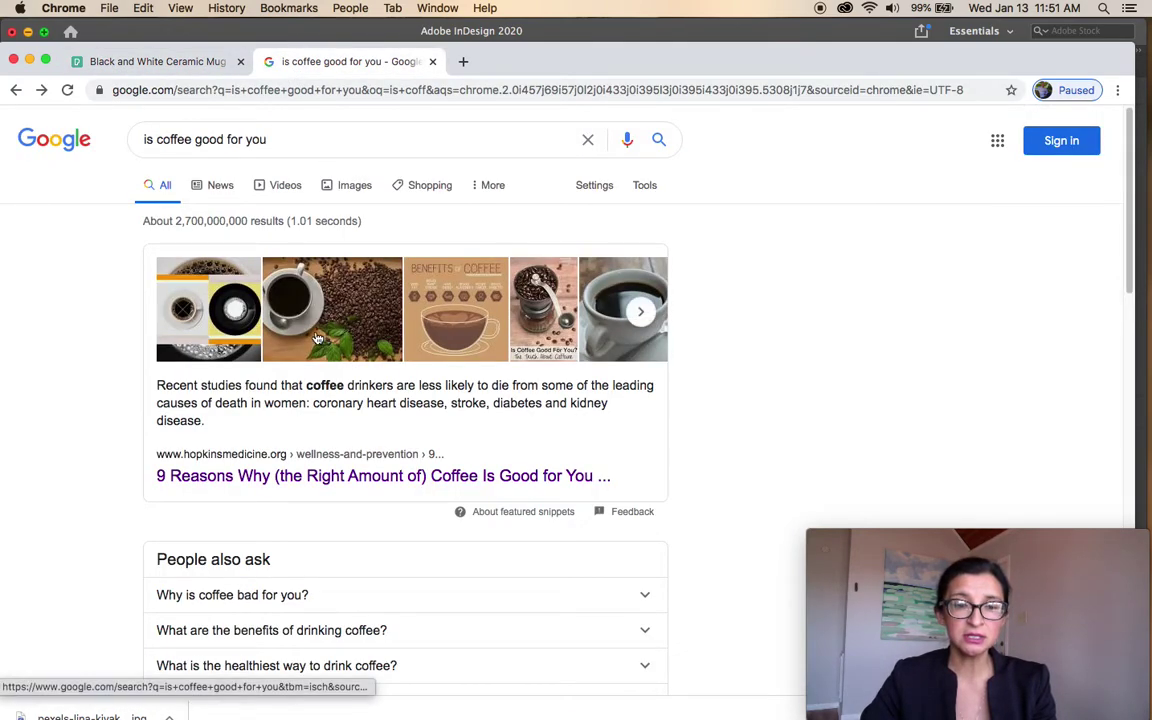
click(157, 140)
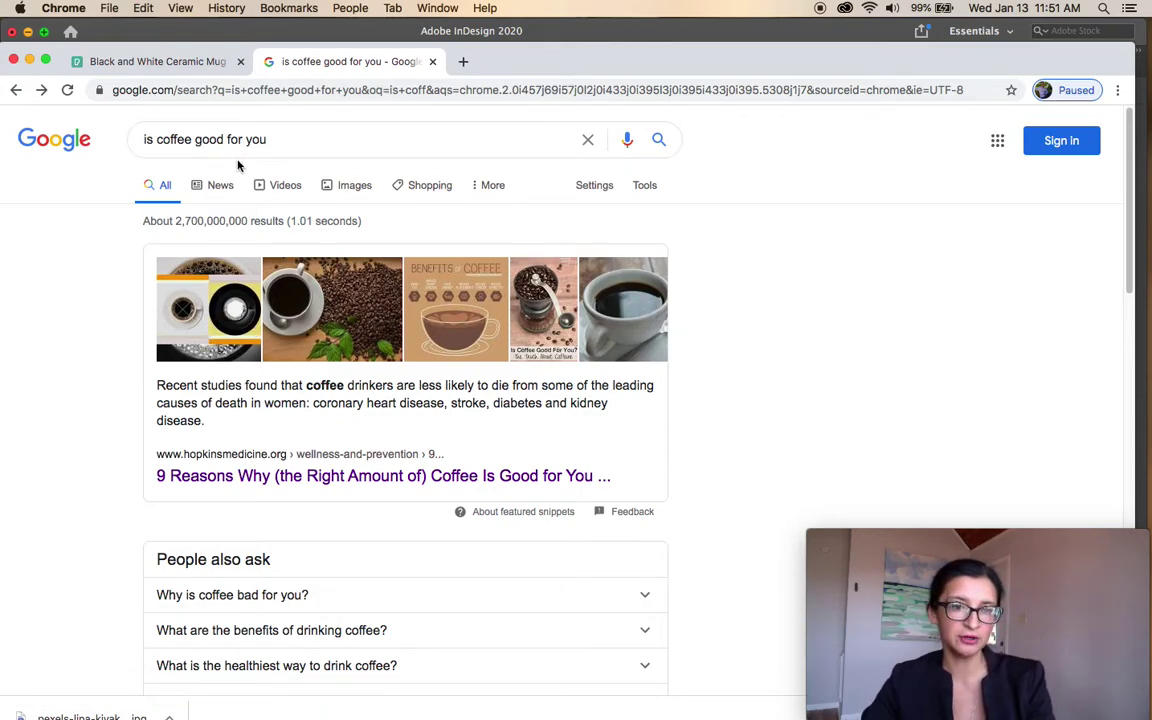
click(250, 481)
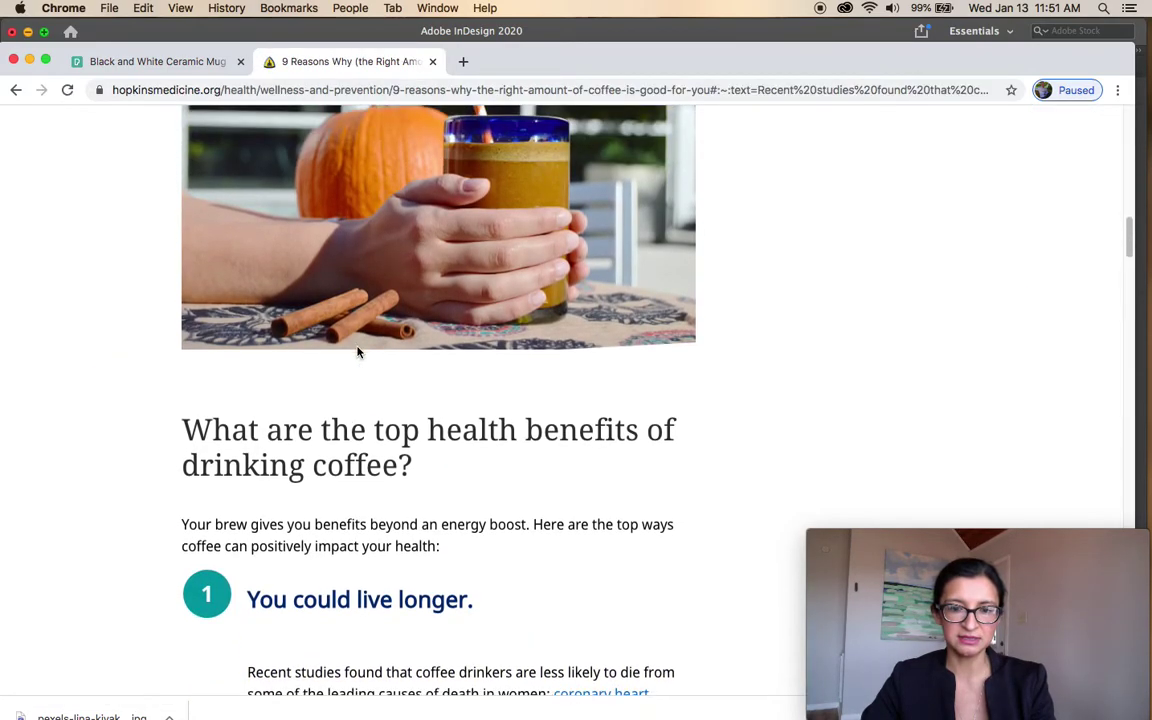
scroll(358, 352, down, 3)
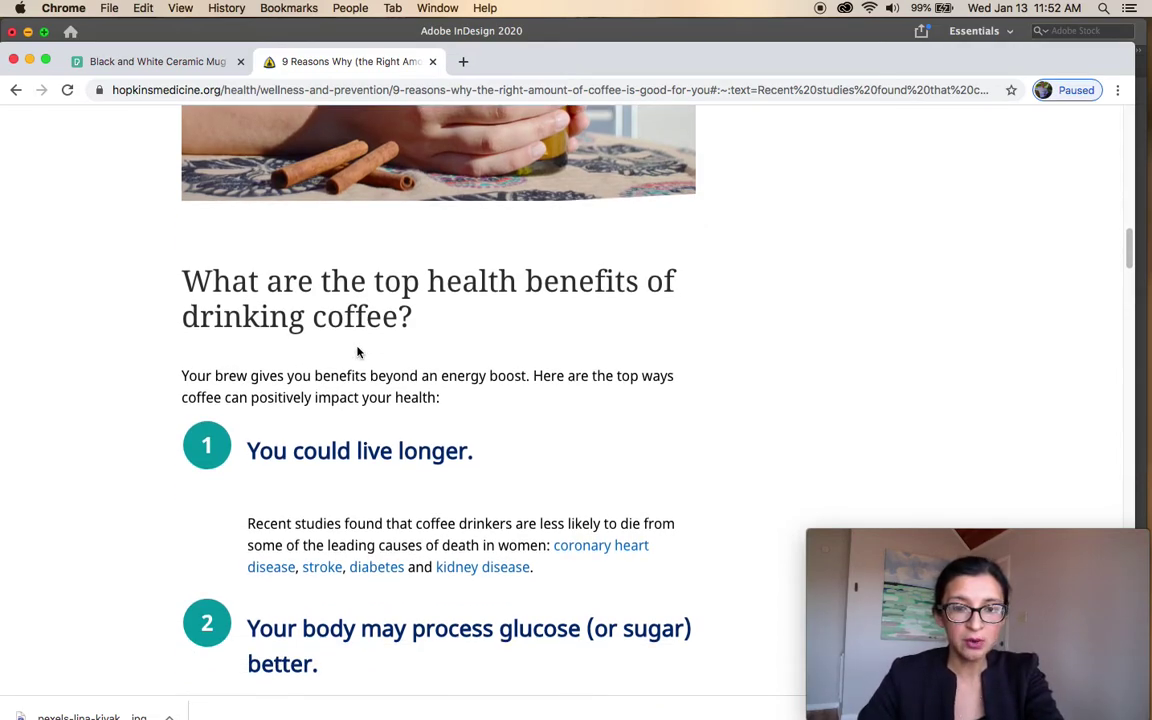
- Switch to InDesign and draw a rectangle frame 8.75 by 11.25 in covering the whole page out to the bleed lines
key(super+Tab)
key(super+Tab)
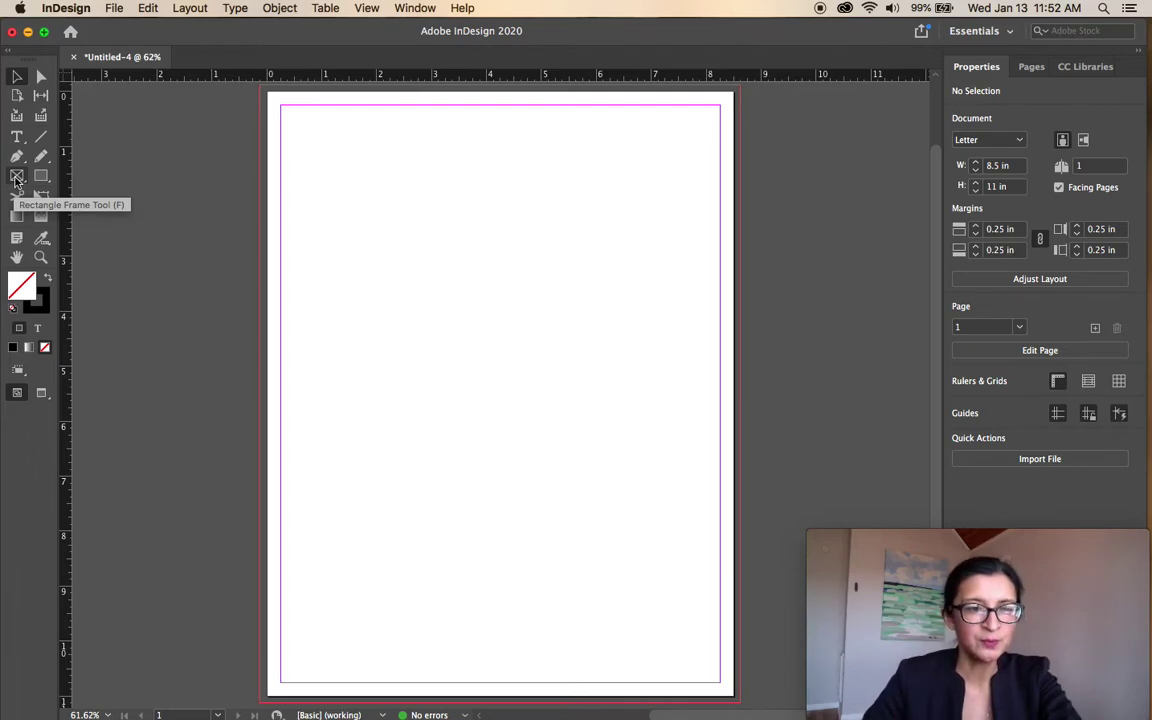
click(16, 177)
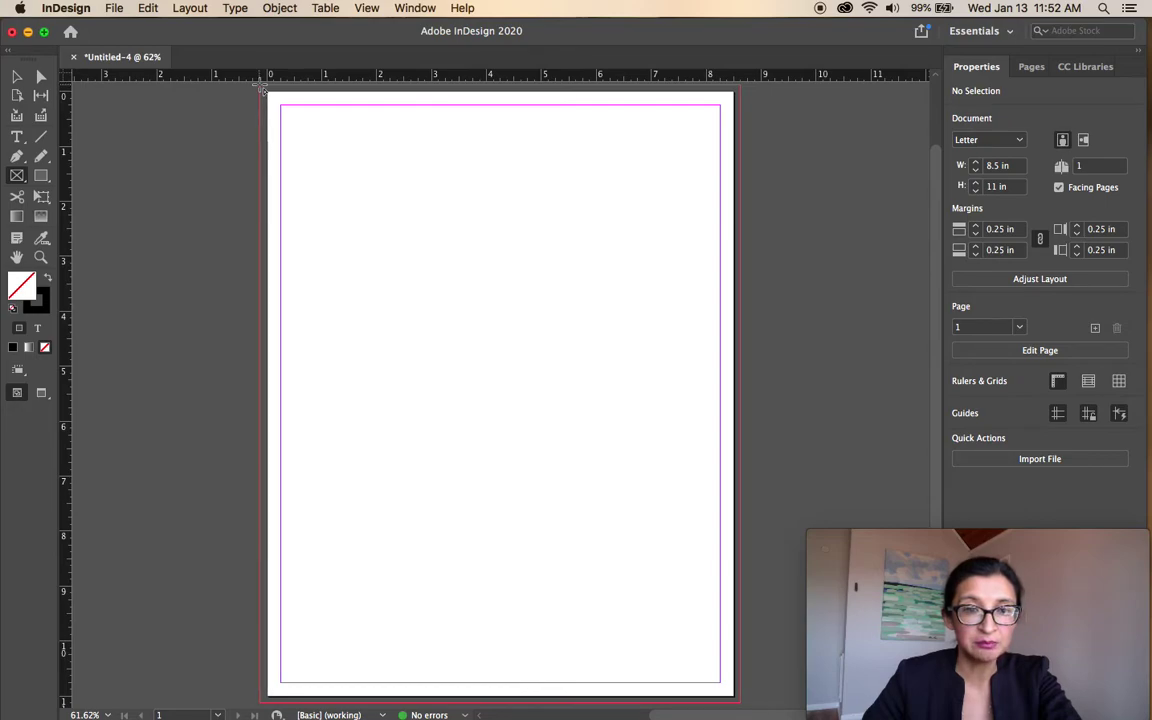
drag(260, 87, 728, 703)
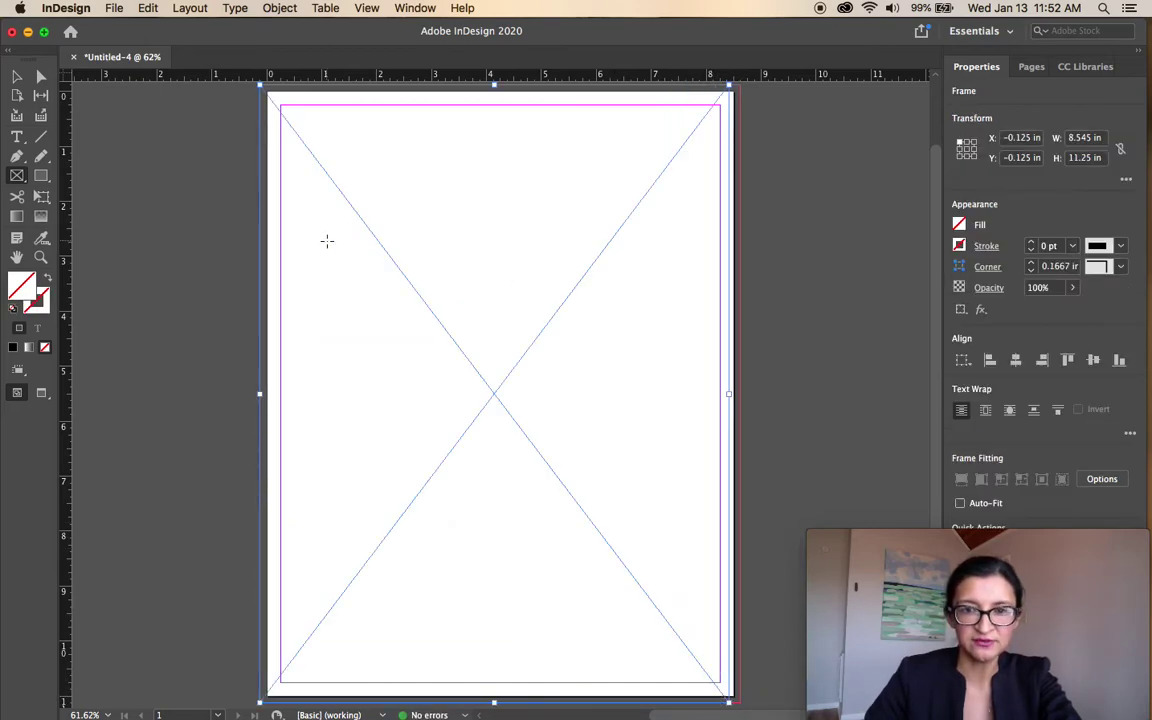
click(17, 76)
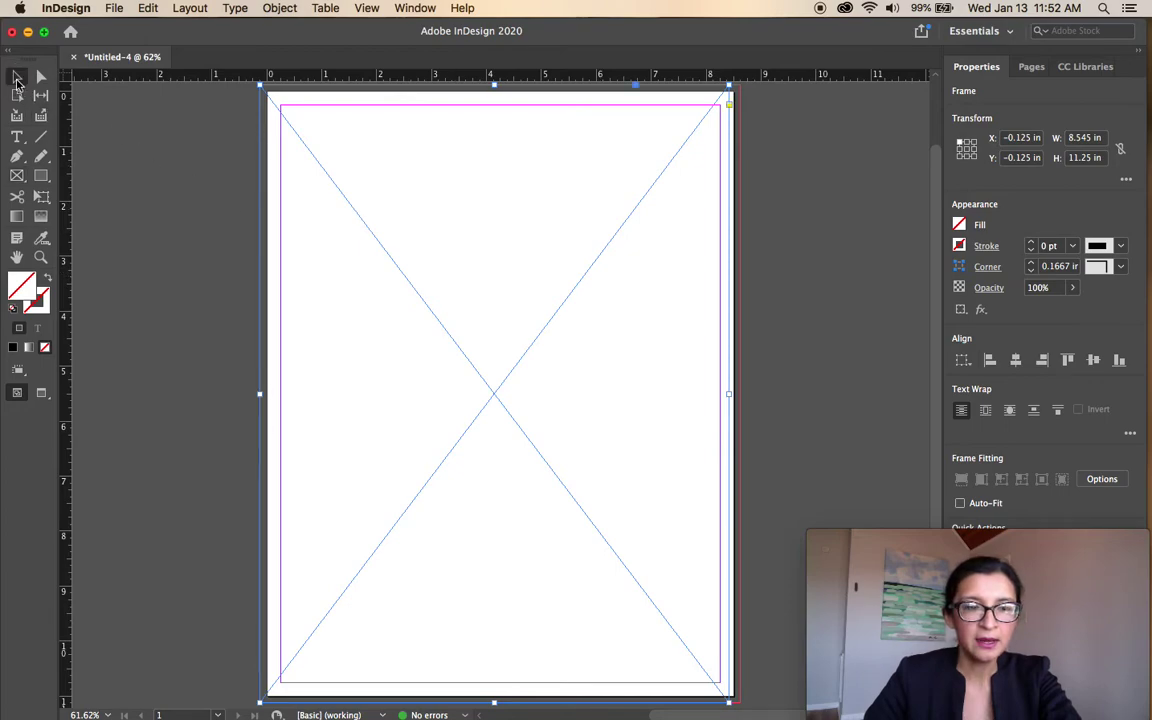
drag(724, 397, 740, 395)
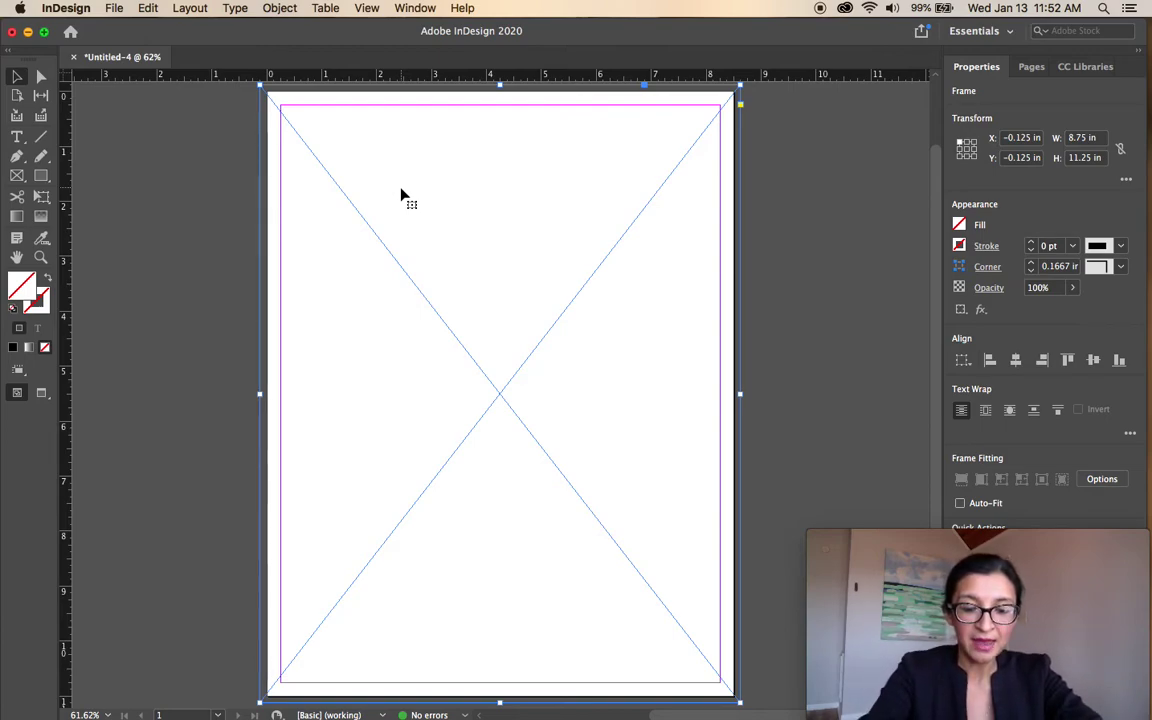
- Place the newest downloaded Pexels café photo from the Downloads folder into the full-page rectangle frame
key(super+d)
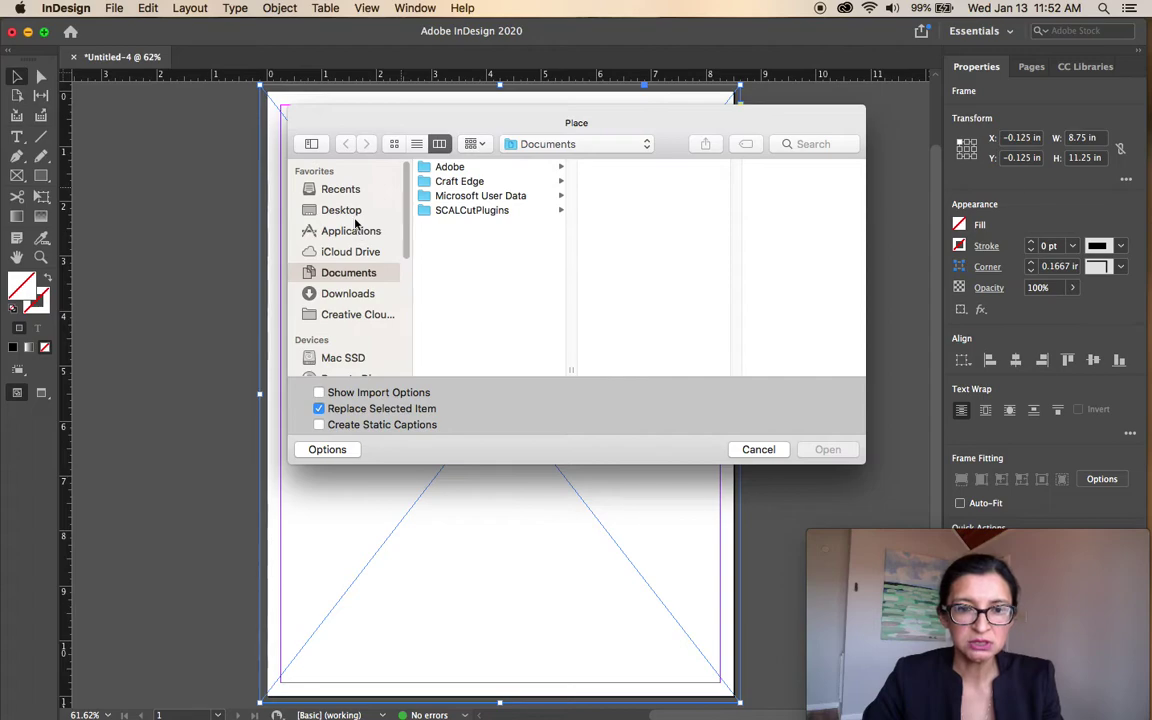
click(322, 294)
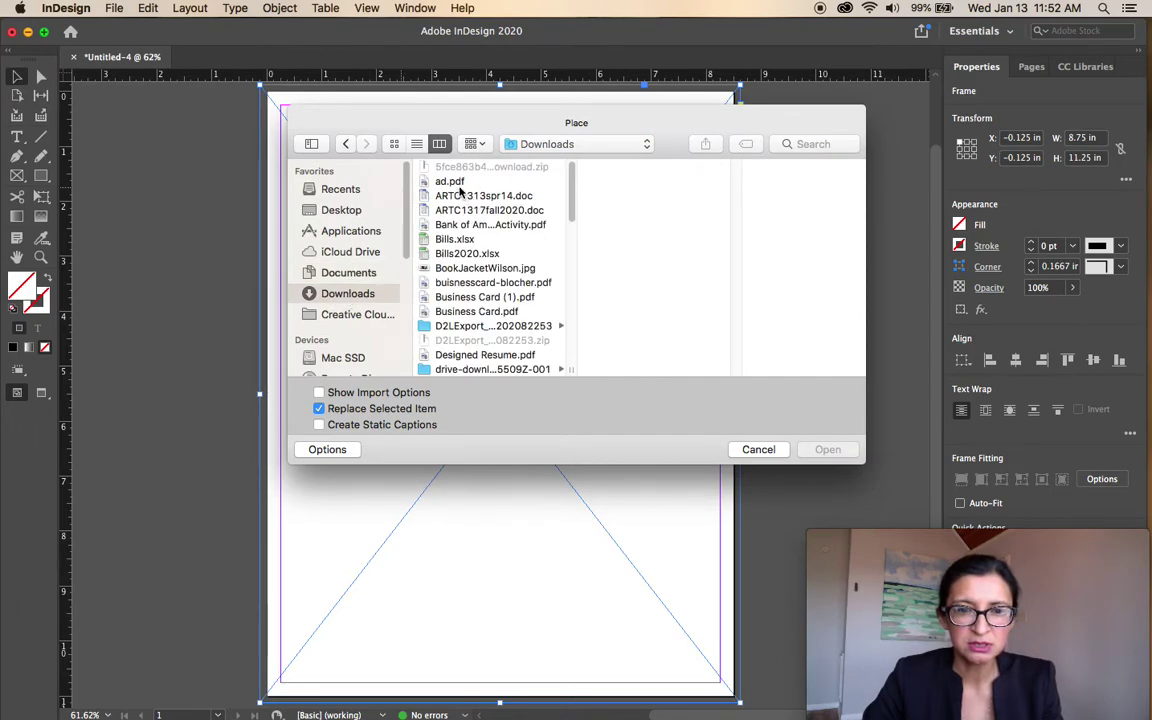
click(417, 145)
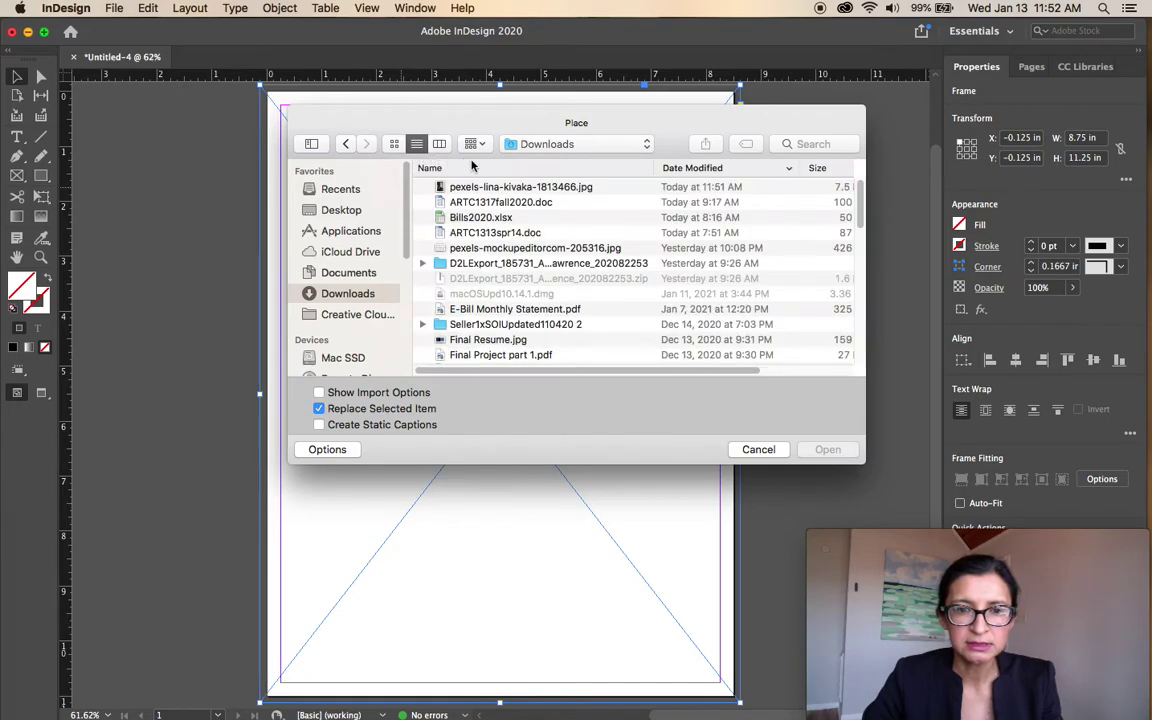
click(787, 170)
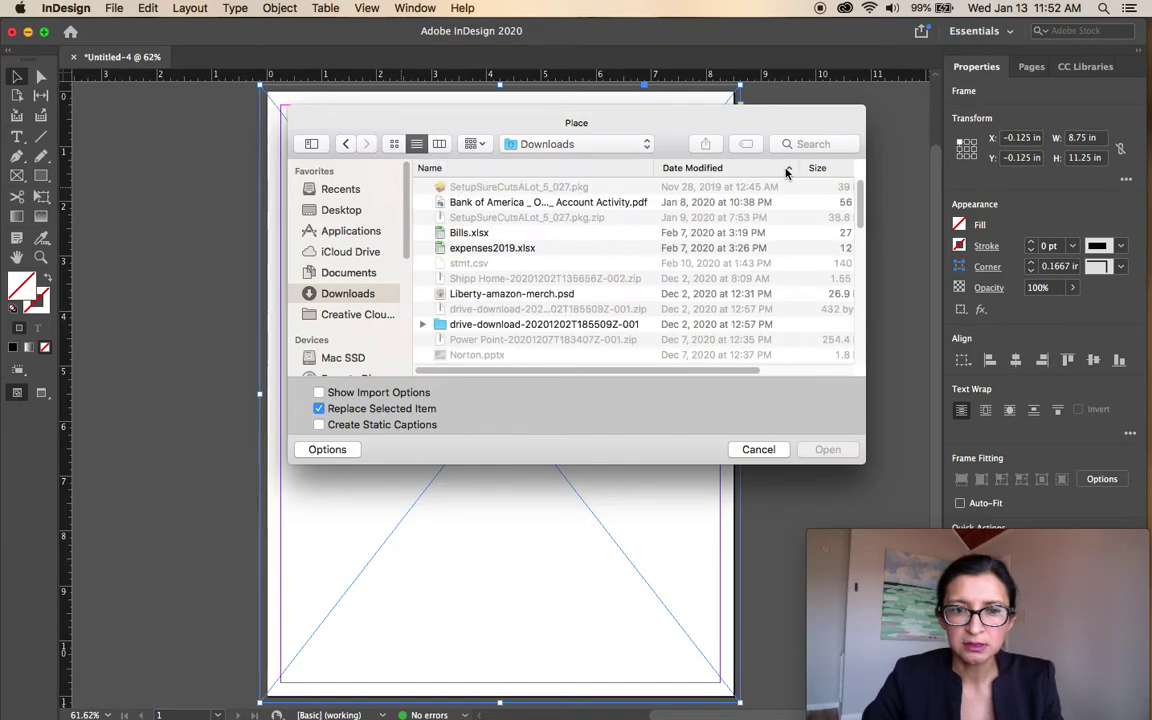
click(787, 170)
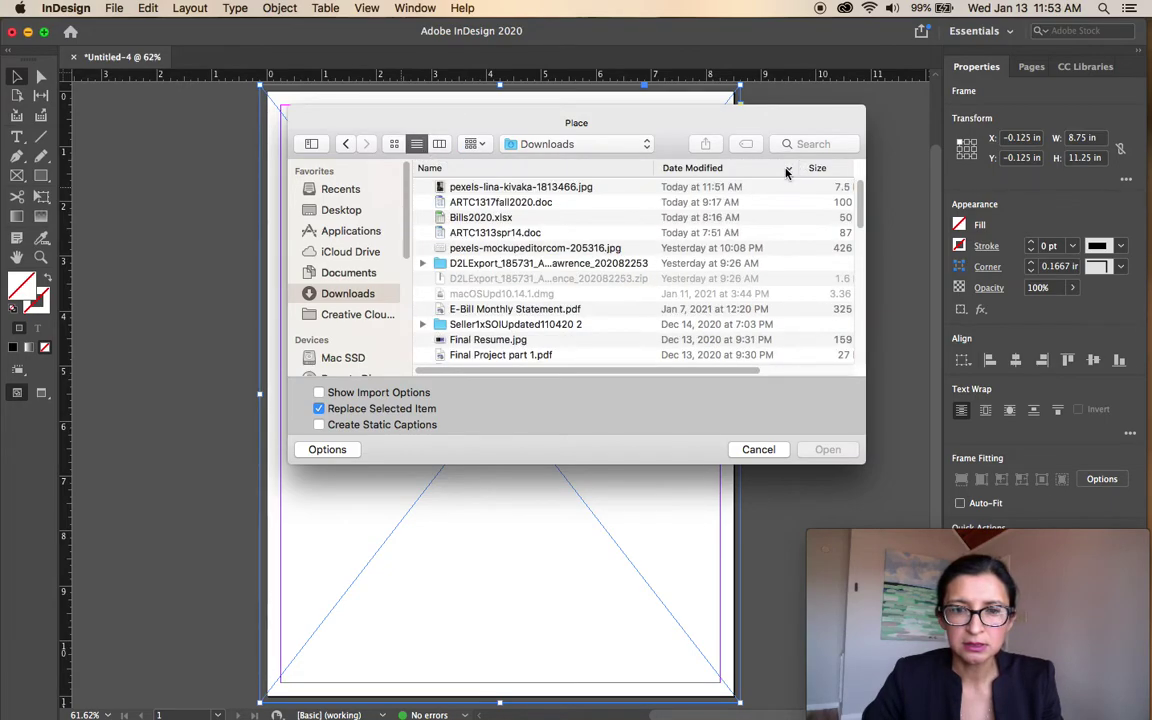
click(581, 188)
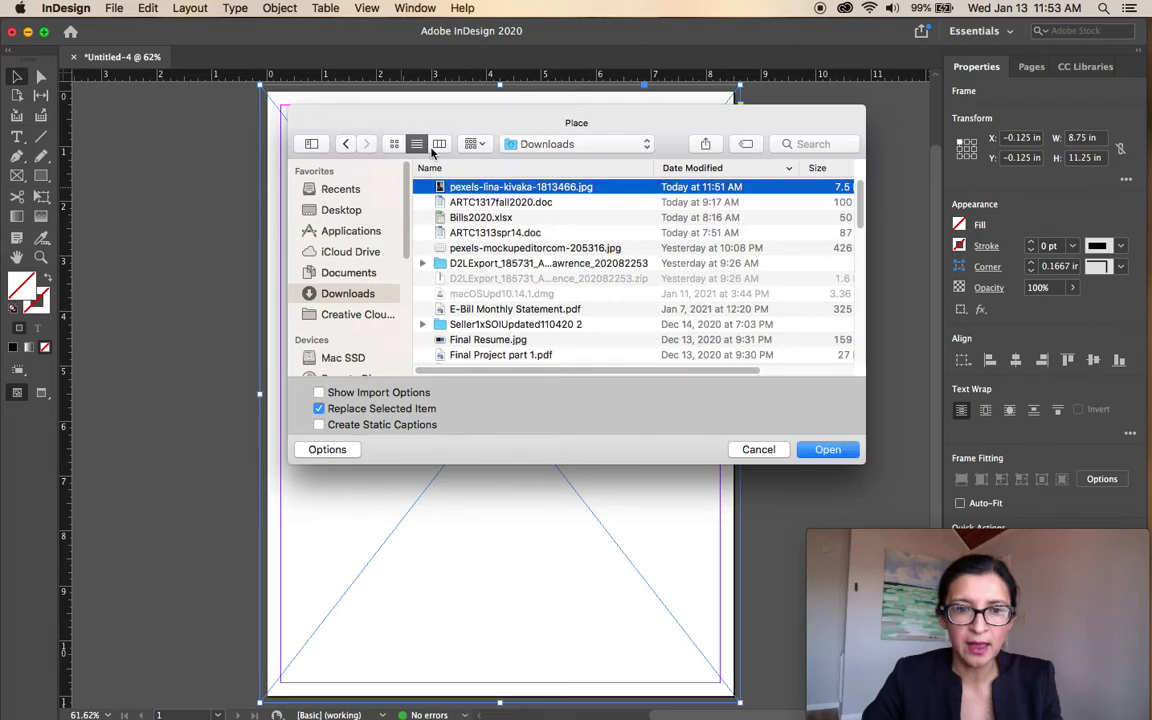
click(439, 144)
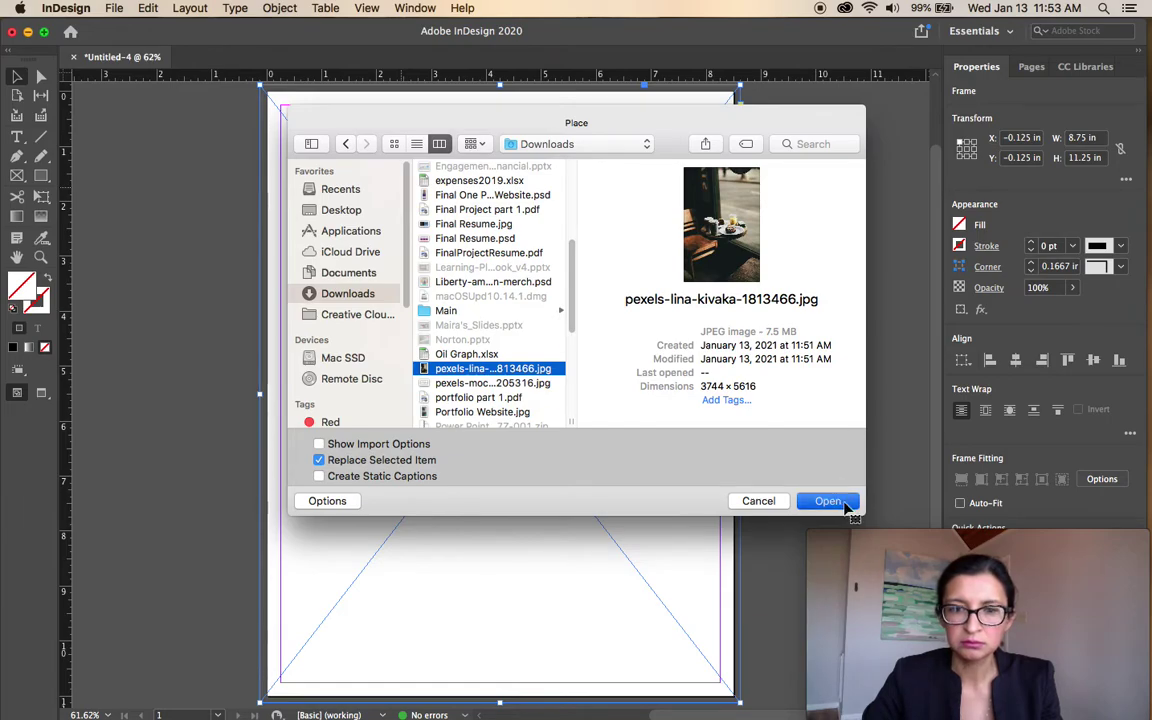
click(829, 501)
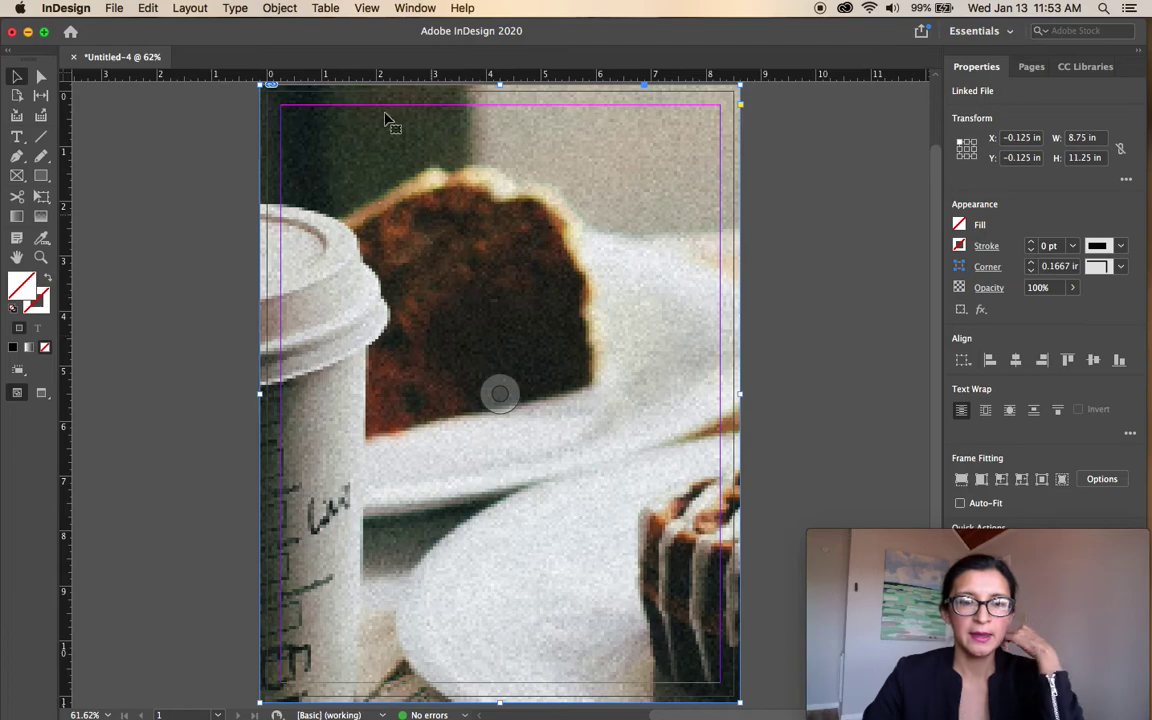
- Fit the placed photo to its frame with Fill Frame Proportionally and deselect it
click(150, 8)
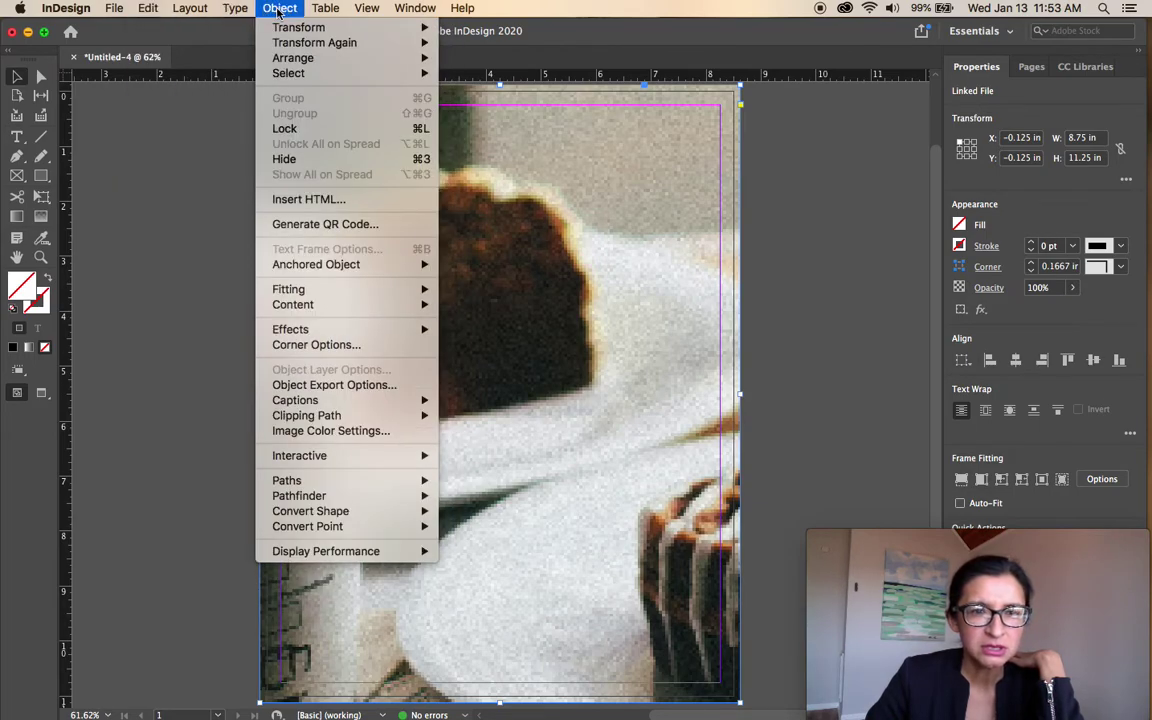
mouse_move(302, 293)
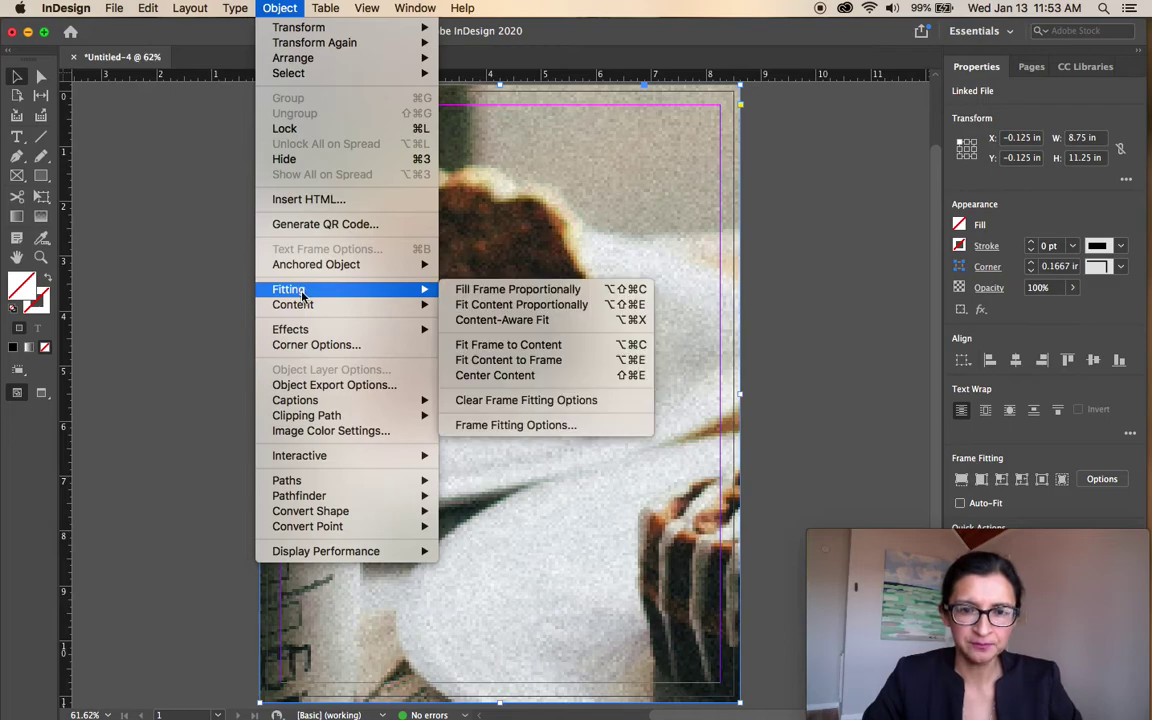
click(490, 290)
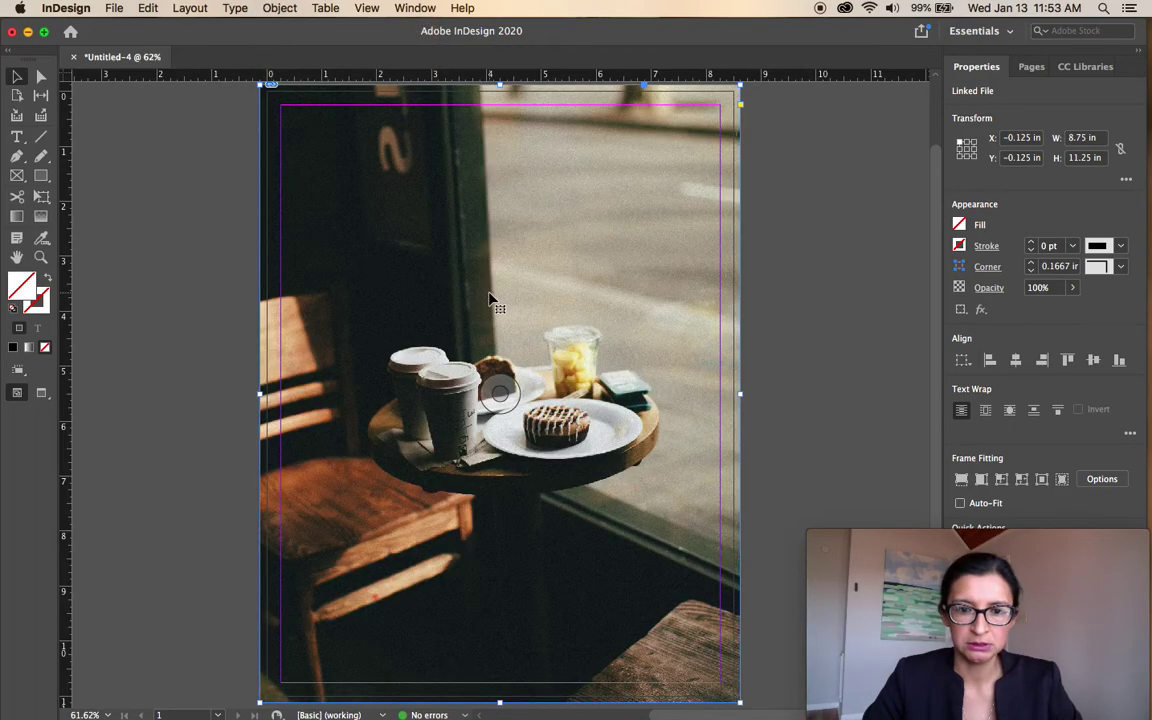
click(190, 292)
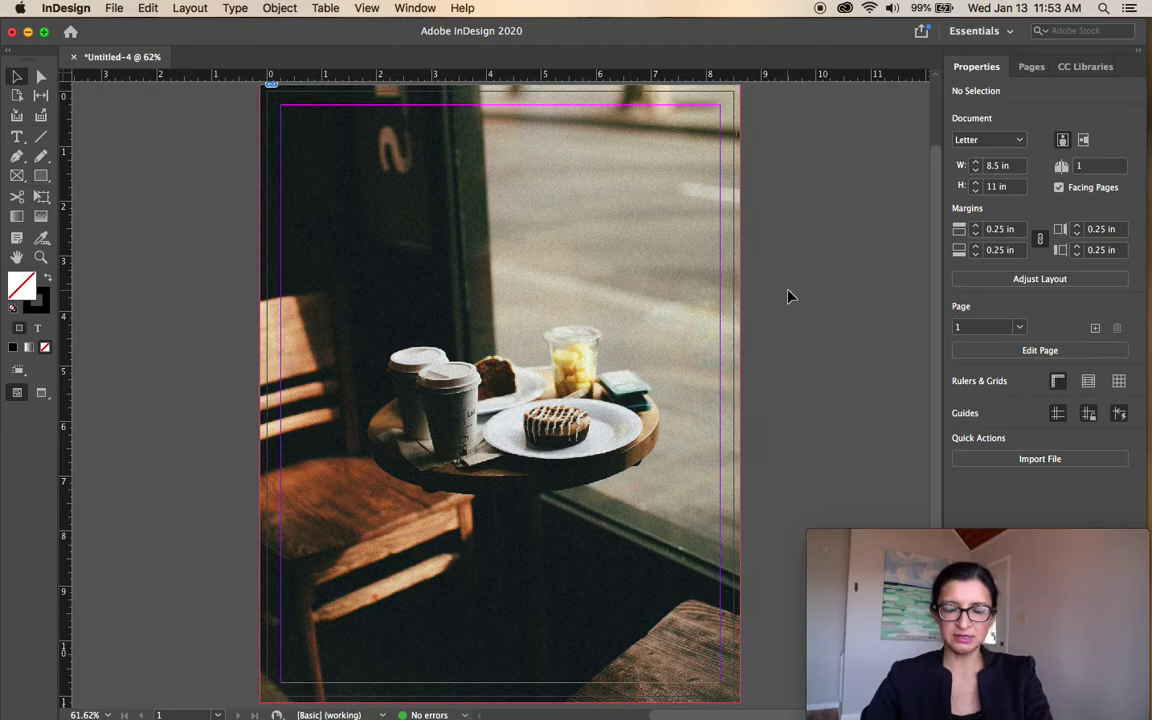
- Try scaling the photo with its frame to about 6.73 by 8.65 in and cropping the frame to about 7.59 by 8.65 in, undoing each
click(615, 275)
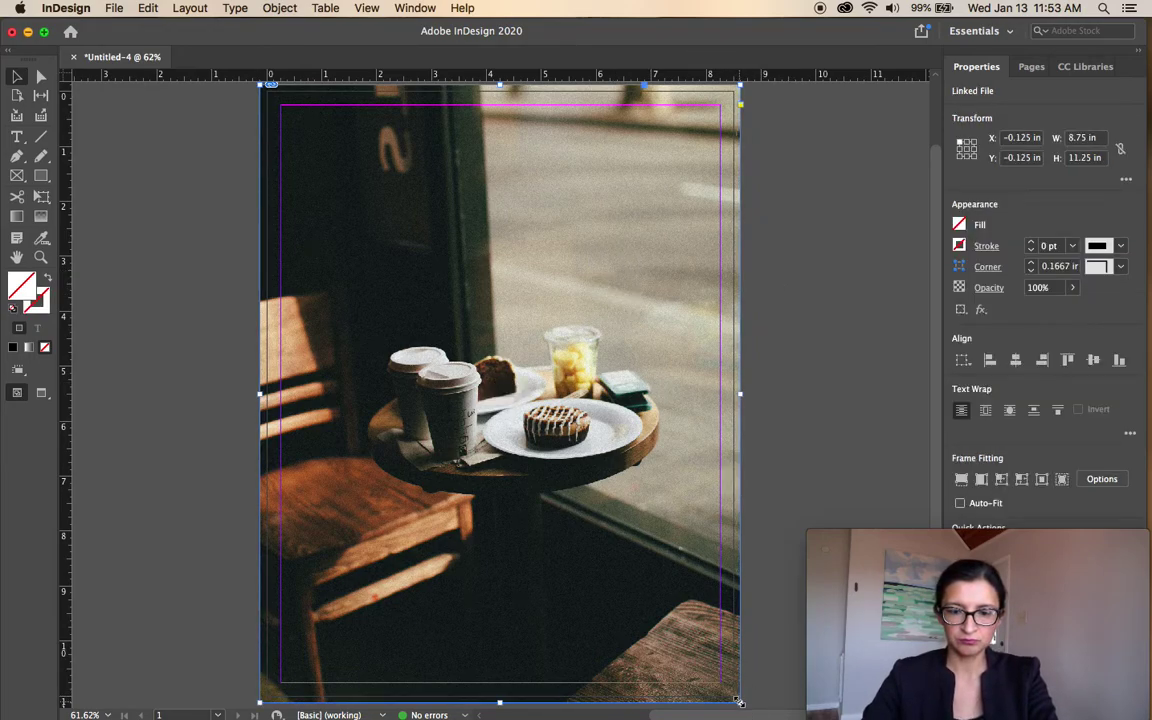
drag(739, 703, 630, 518)
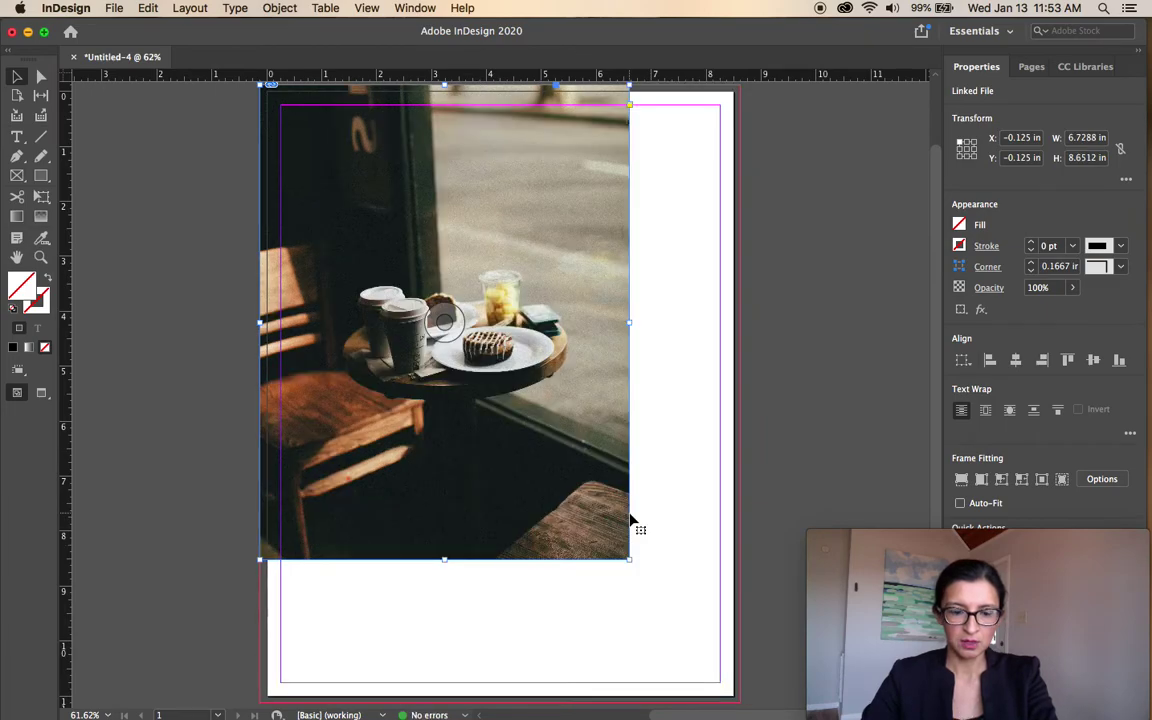
key(super+z)
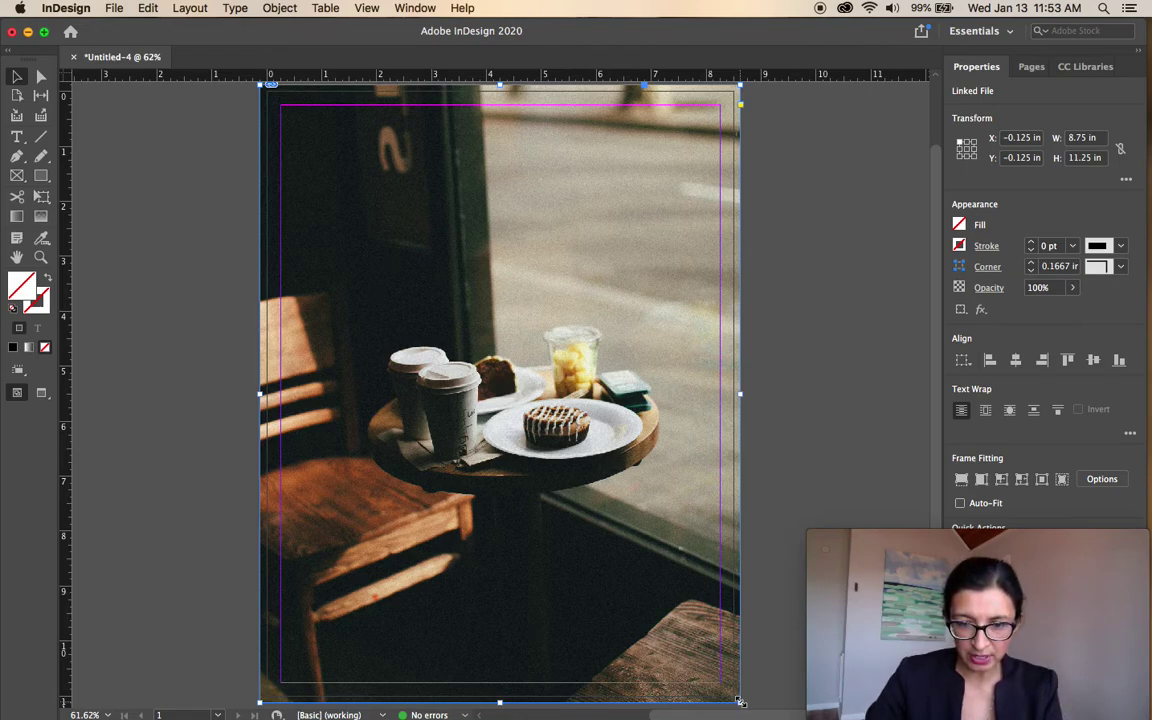
drag(739, 703, 677, 559)
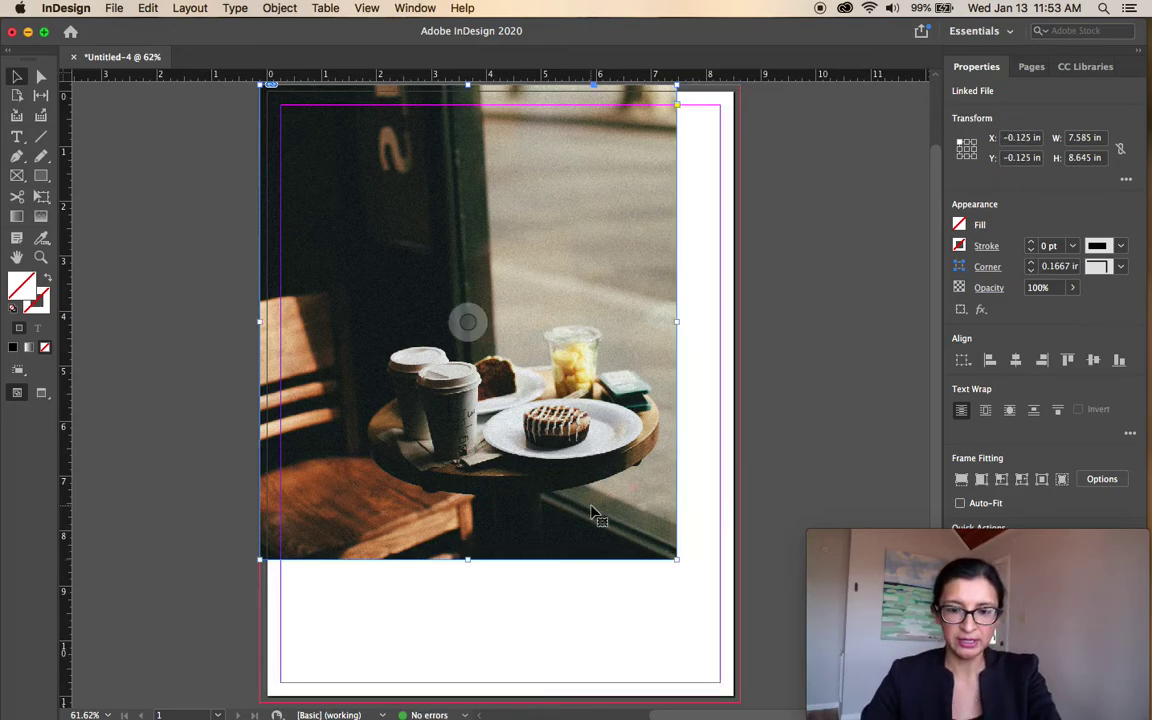
key(super+z)
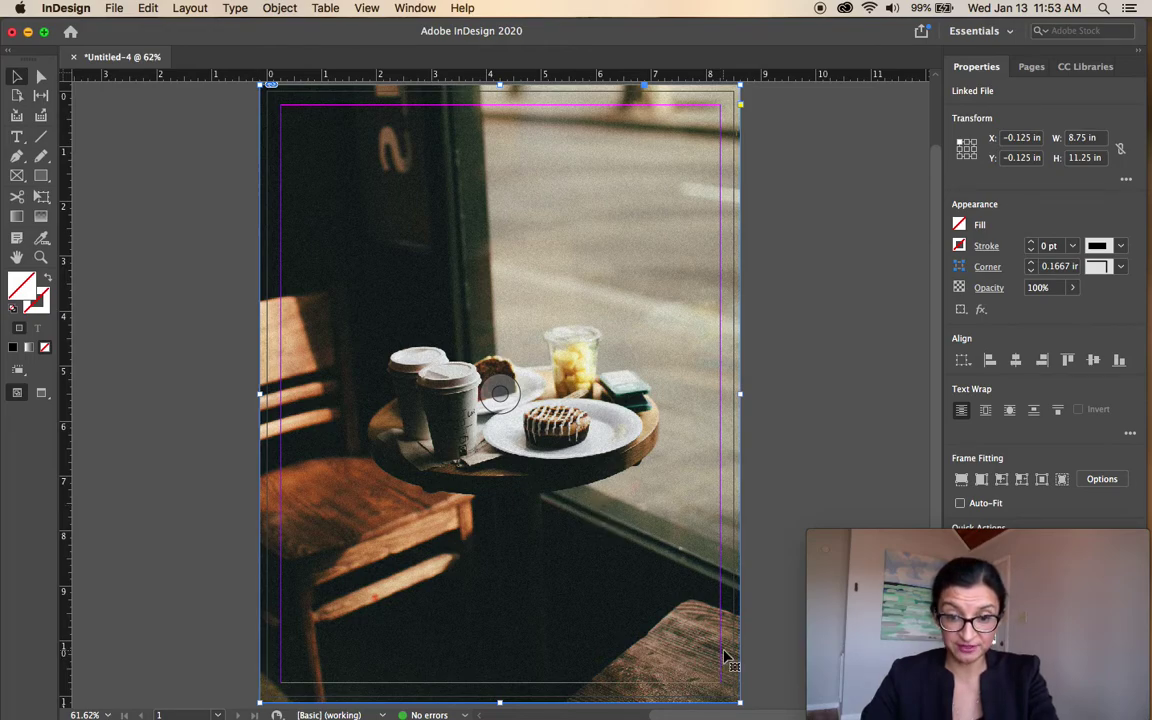
- Try scaling the photo and frame down together and moving them lower on the page, undo both changes and deselect the photo
drag(741, 703, 572, 506)
click(627, 447)
drag(495, 386, 518, 516)
click(643, 462)
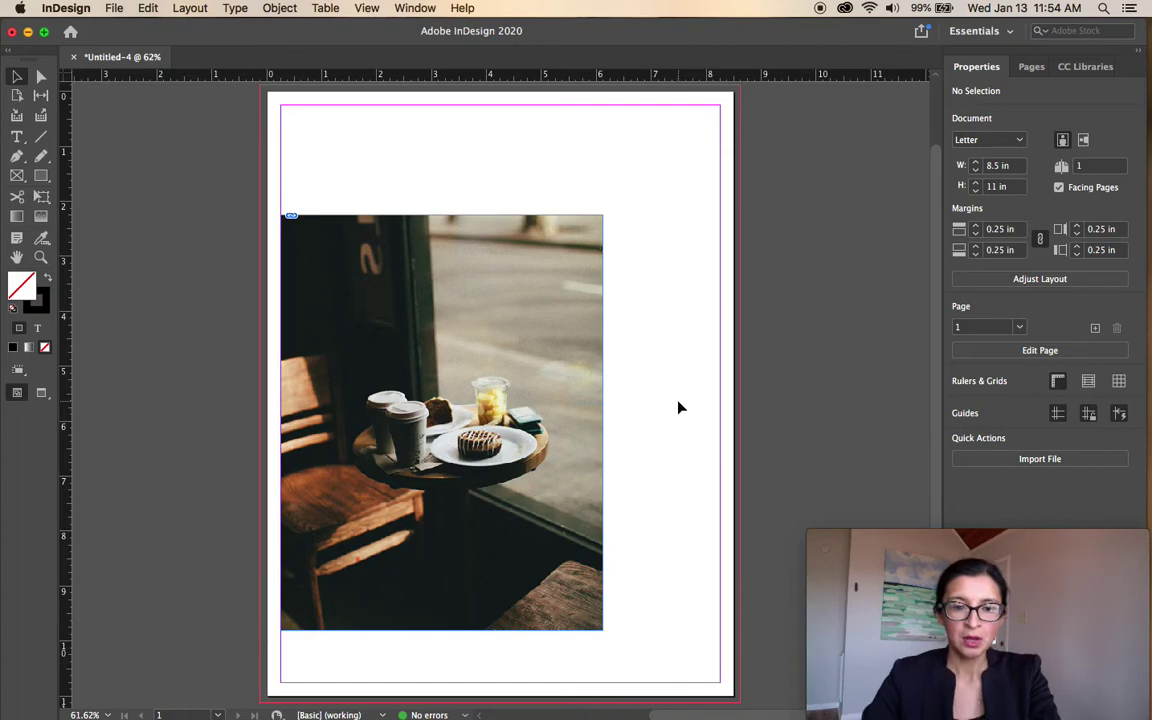
key(super+z)
key(super+z)
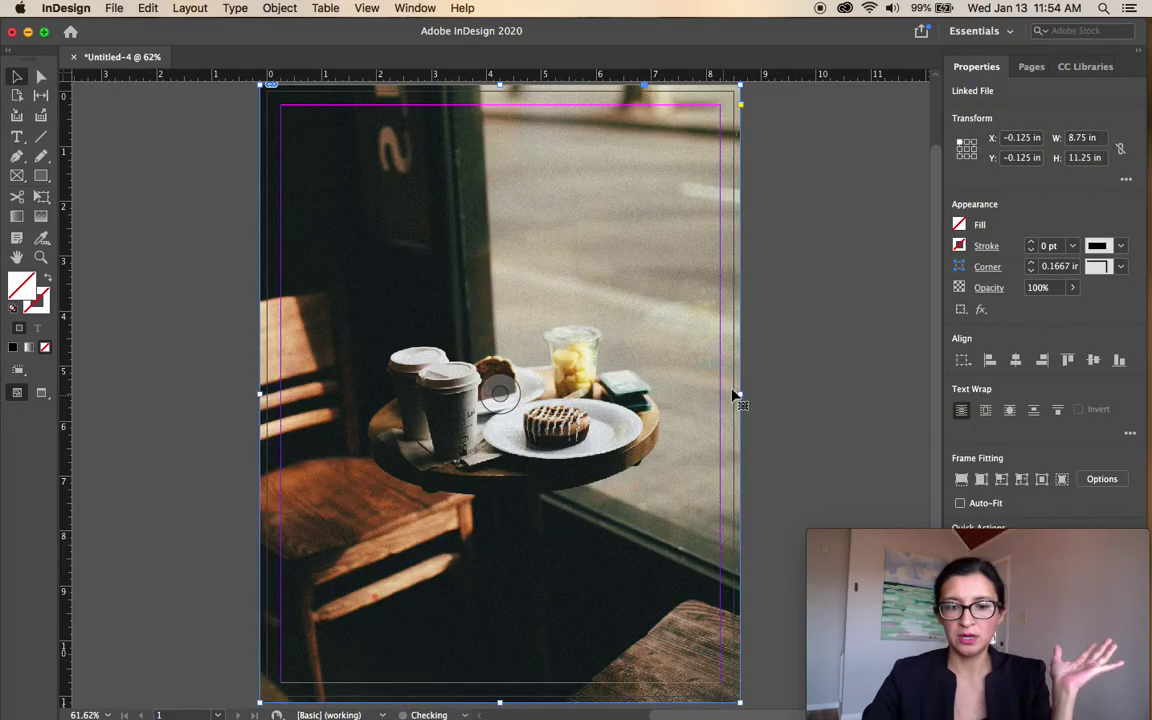
click(793, 377)
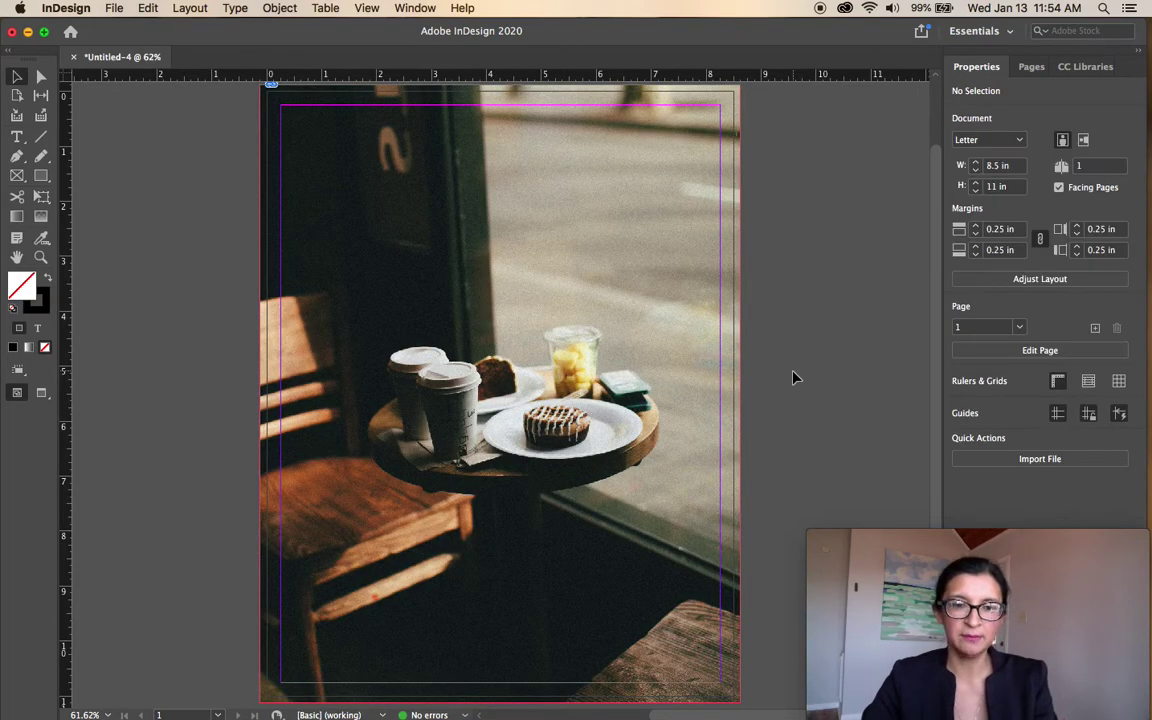
- Draw a text frame about 7.28 by 1.38 in across the page's upper area and paste in the Hopkins heading about coffee's top health benefits from Chrome
click(16, 138)
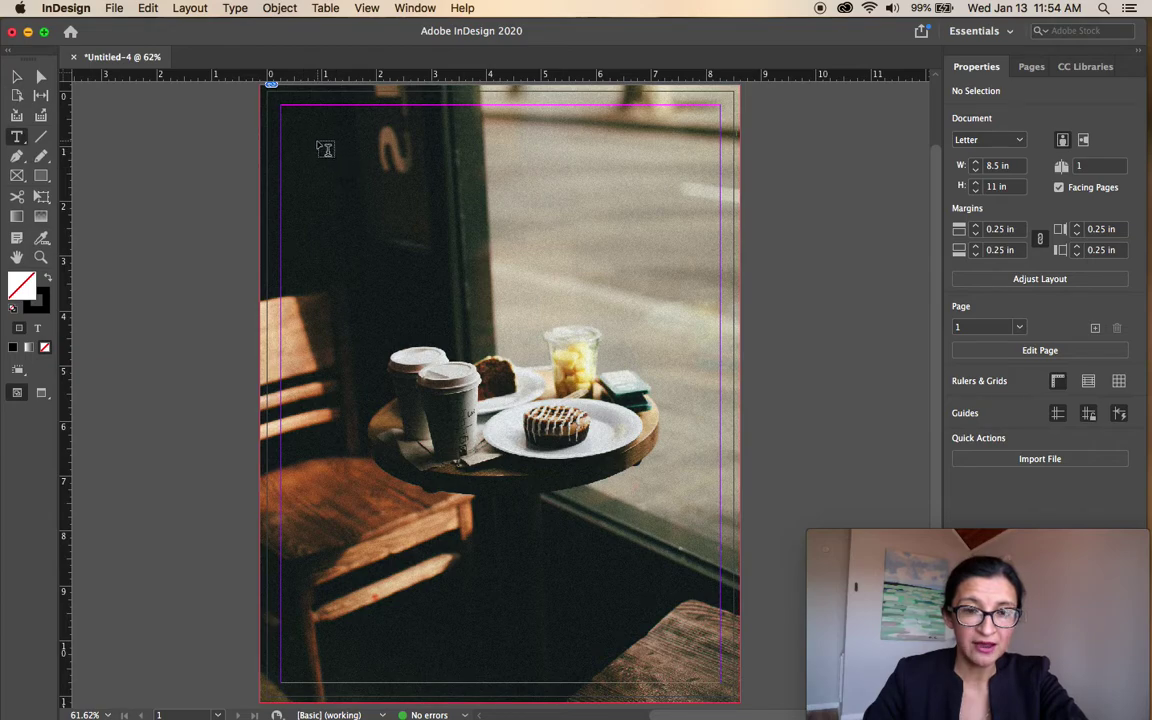
drag(298, 131, 700, 206)
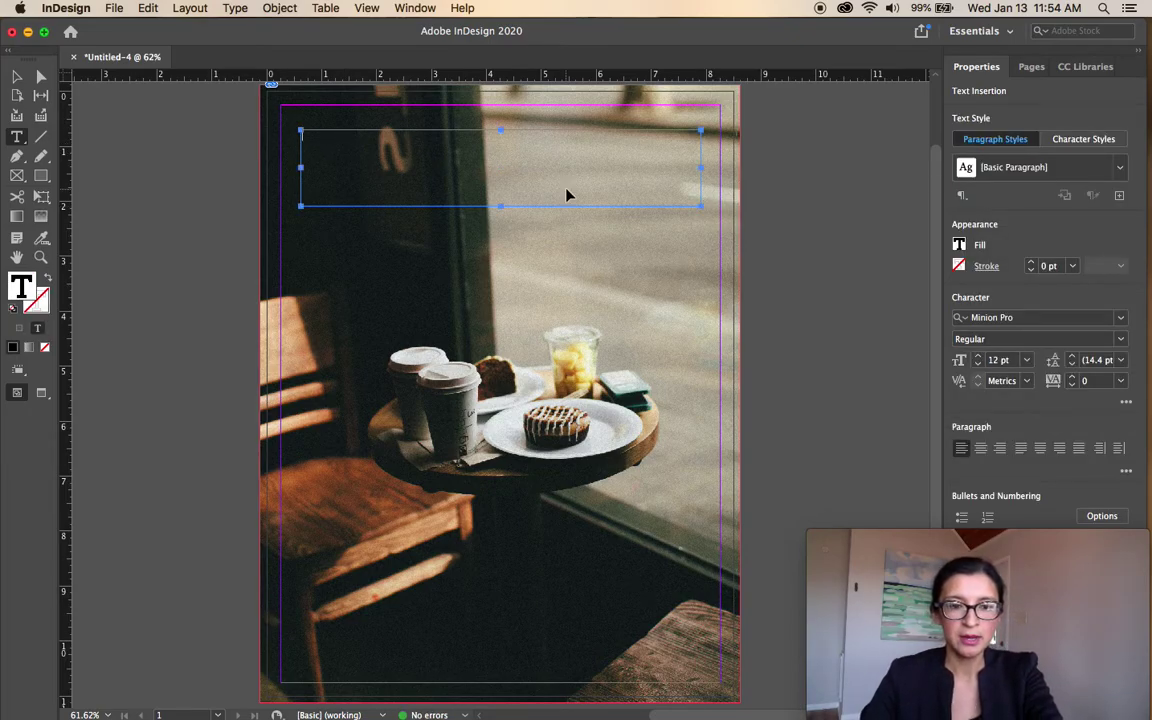
key(super+Tab)
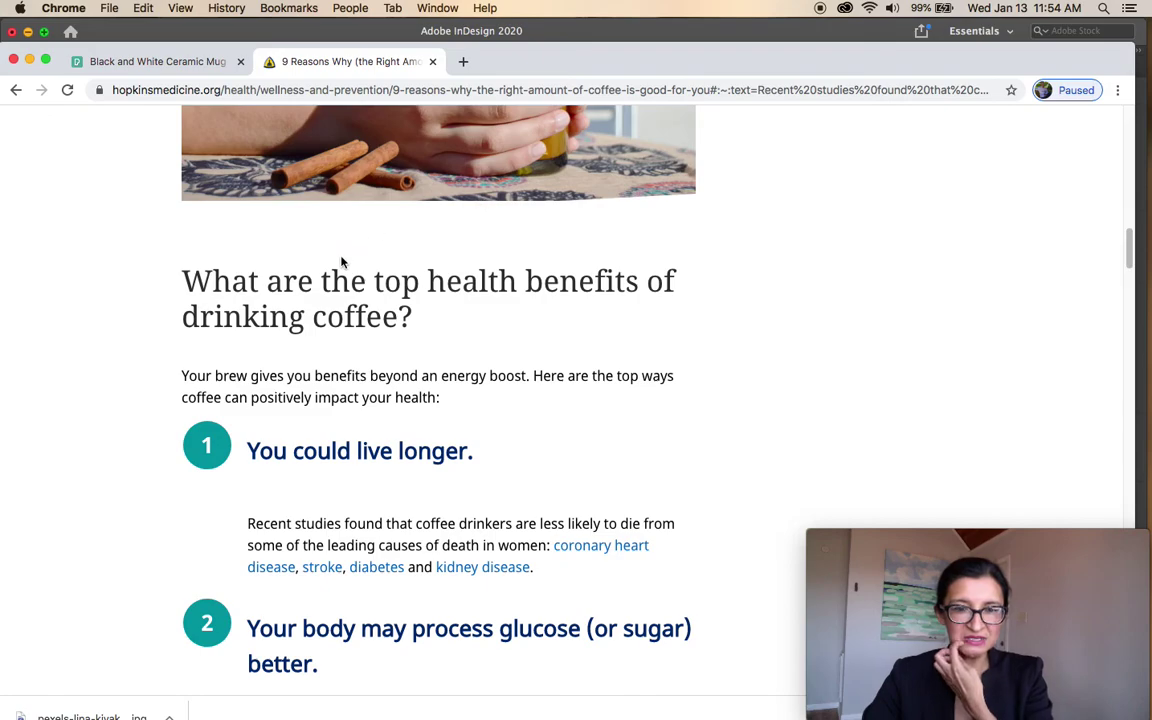
mouse_move(185, 281)
mouse_down()
mouse_move(278, 285)
mouse_move(466, 329)
mouse_up()
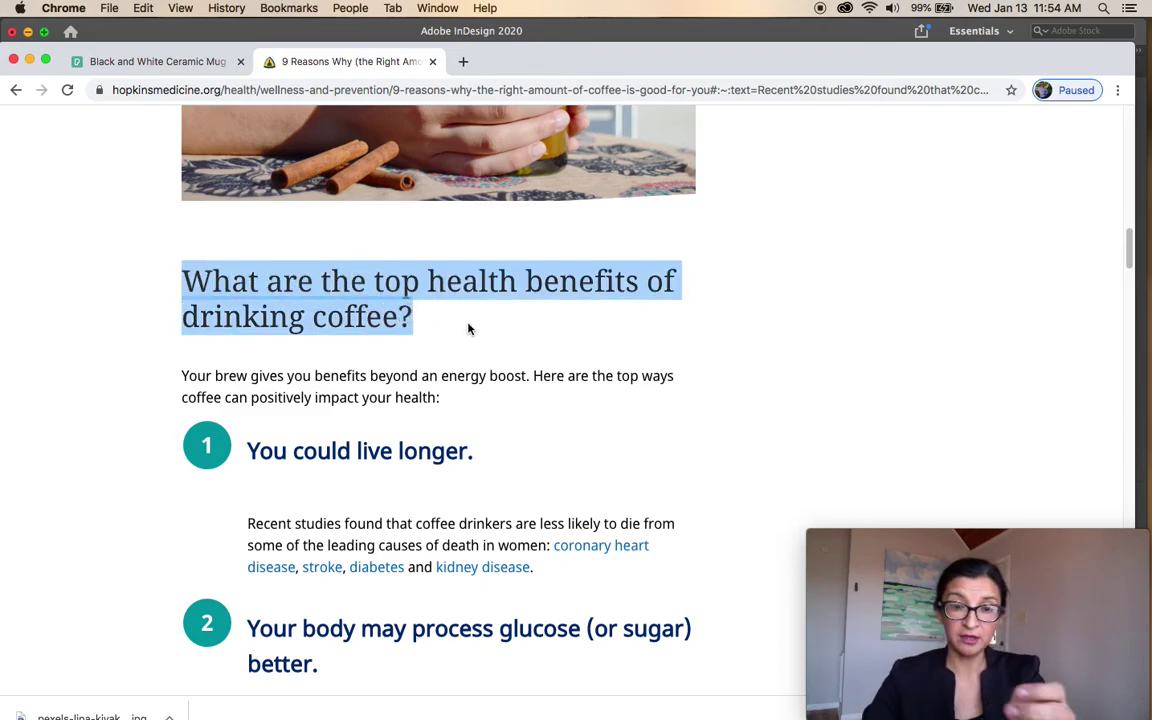
key(super+c)
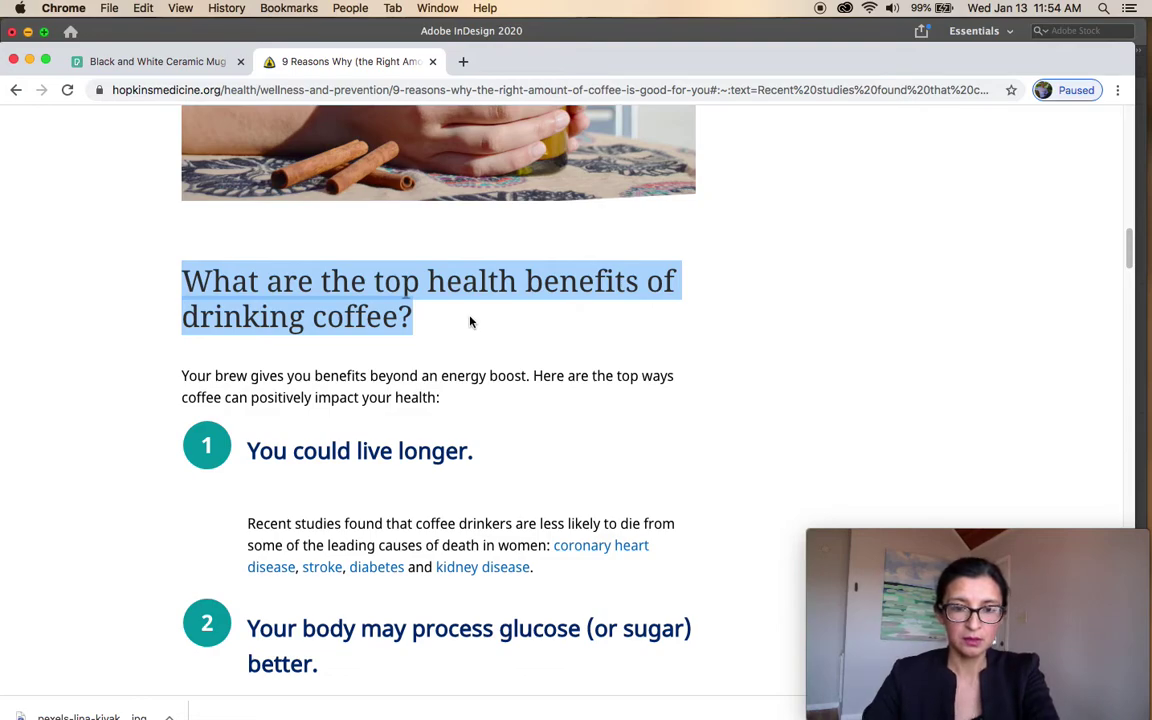
key(super+Tab)
key(super+v)
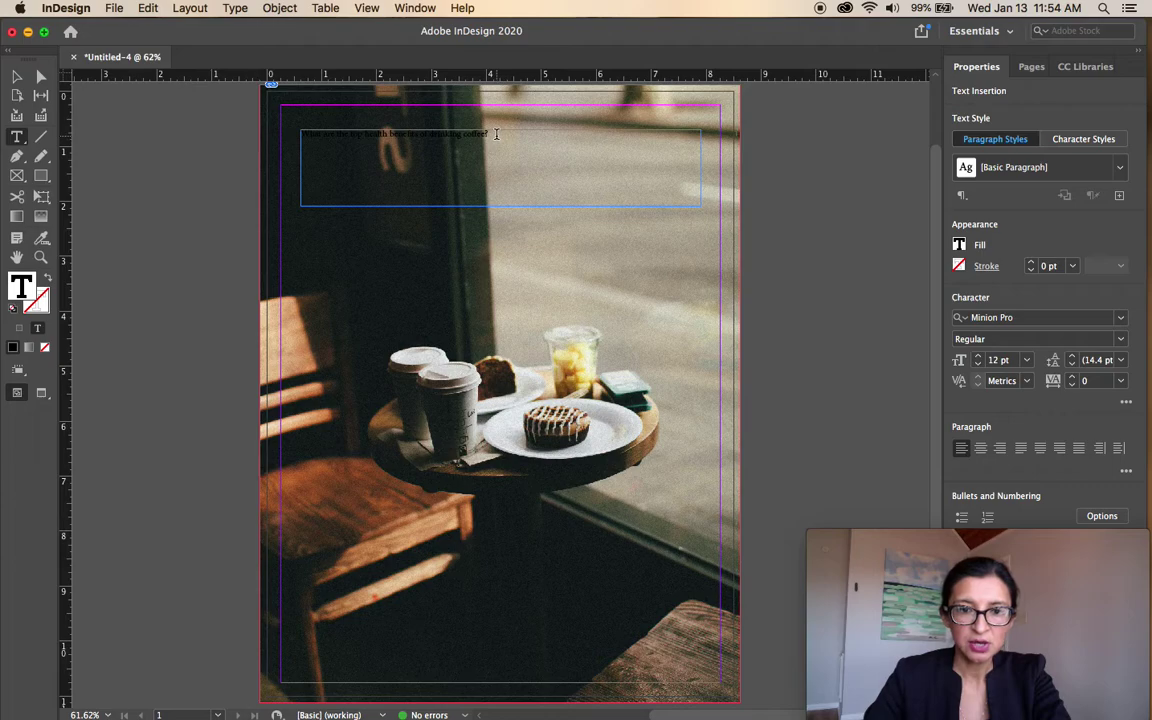
drag(496, 133, 294, 138)
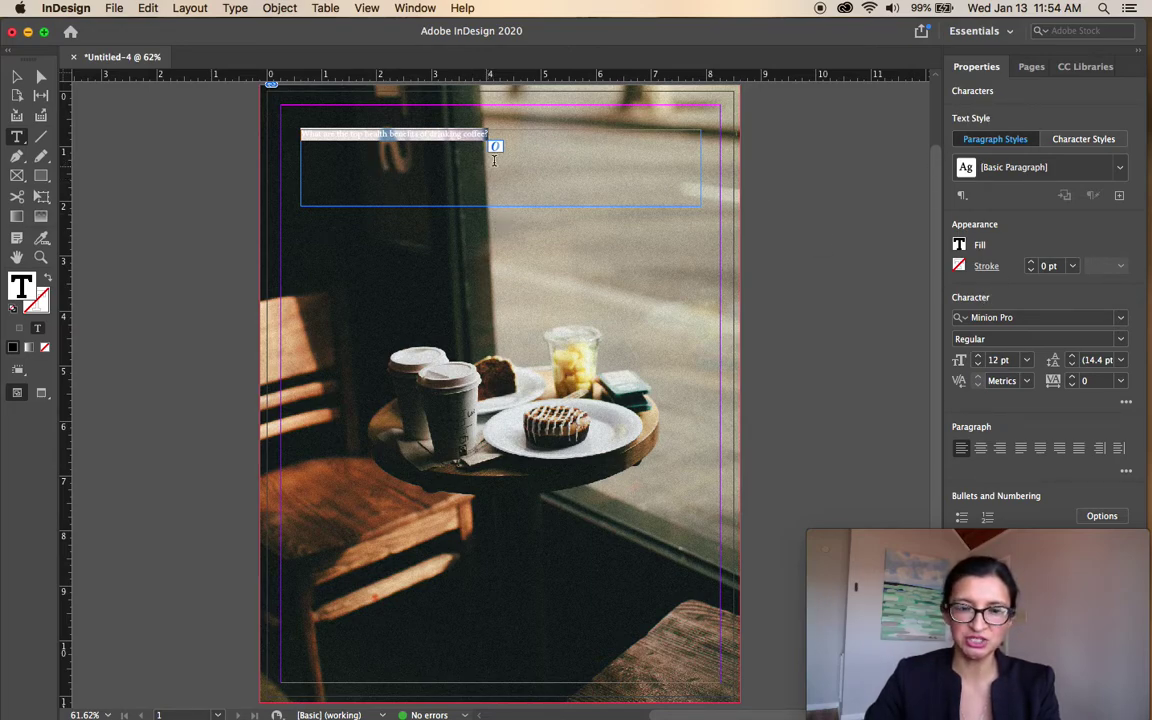
click(17, 77)
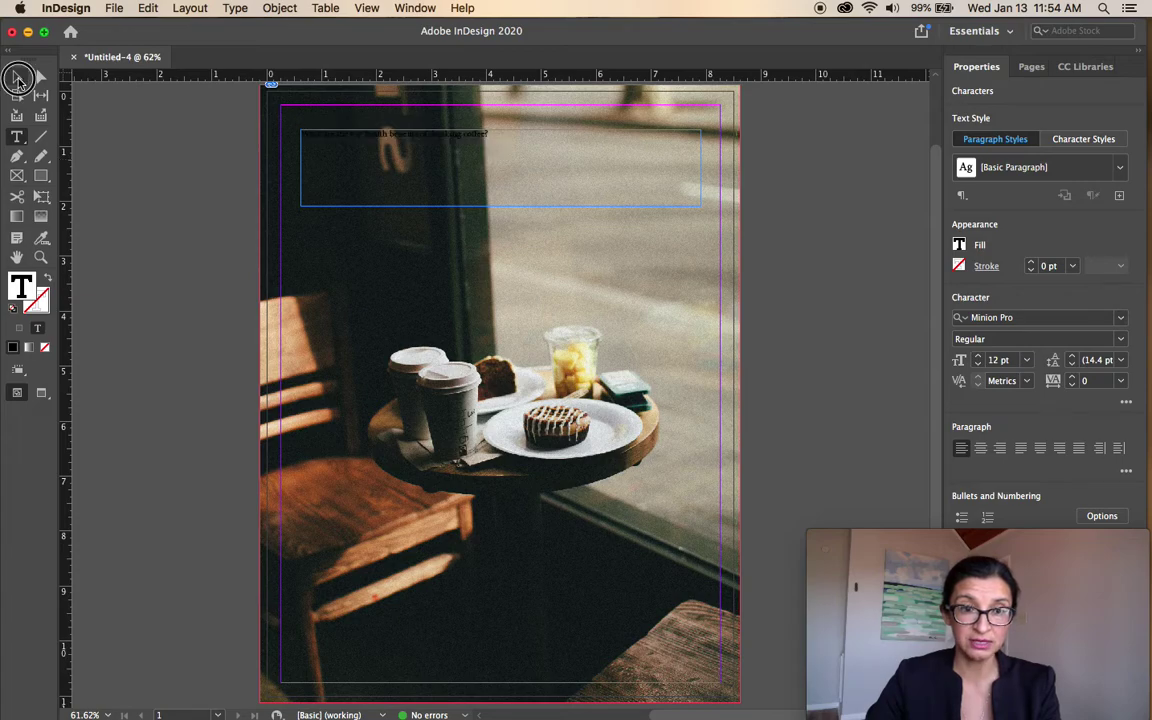
click(307, 289)
click(306, 288)
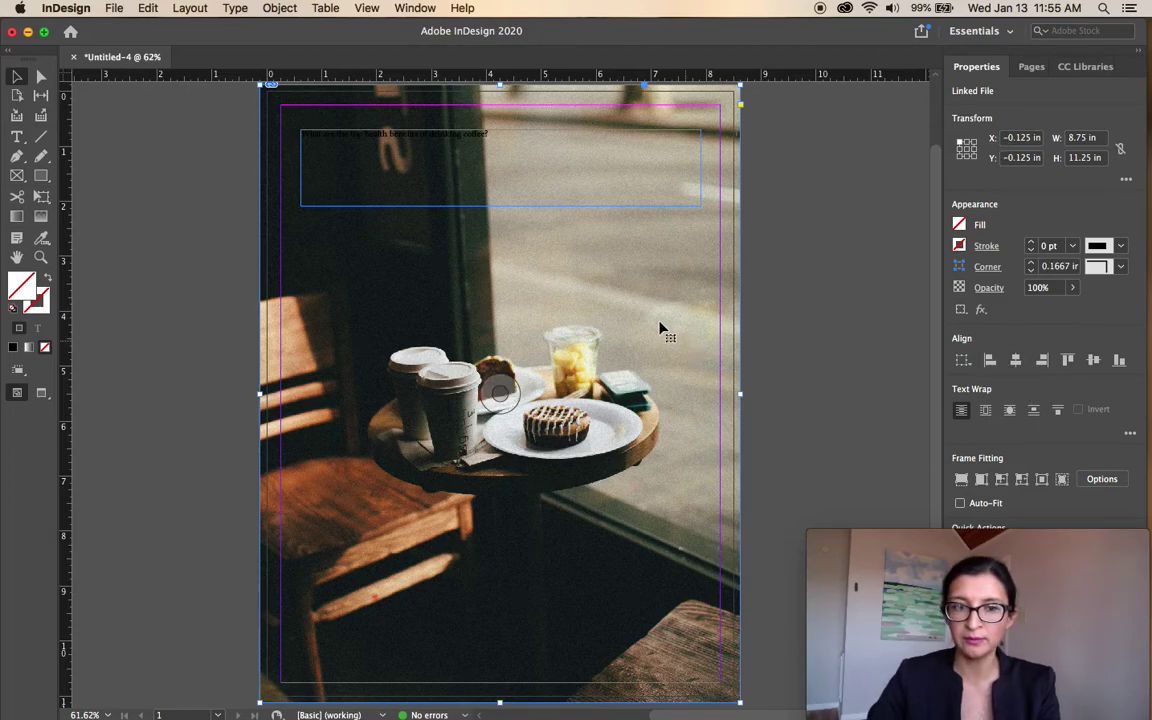
- Set the whole heading text to 60 pt and extend its frame downward to about 2.82 in high to fit all lines
click(16, 136)
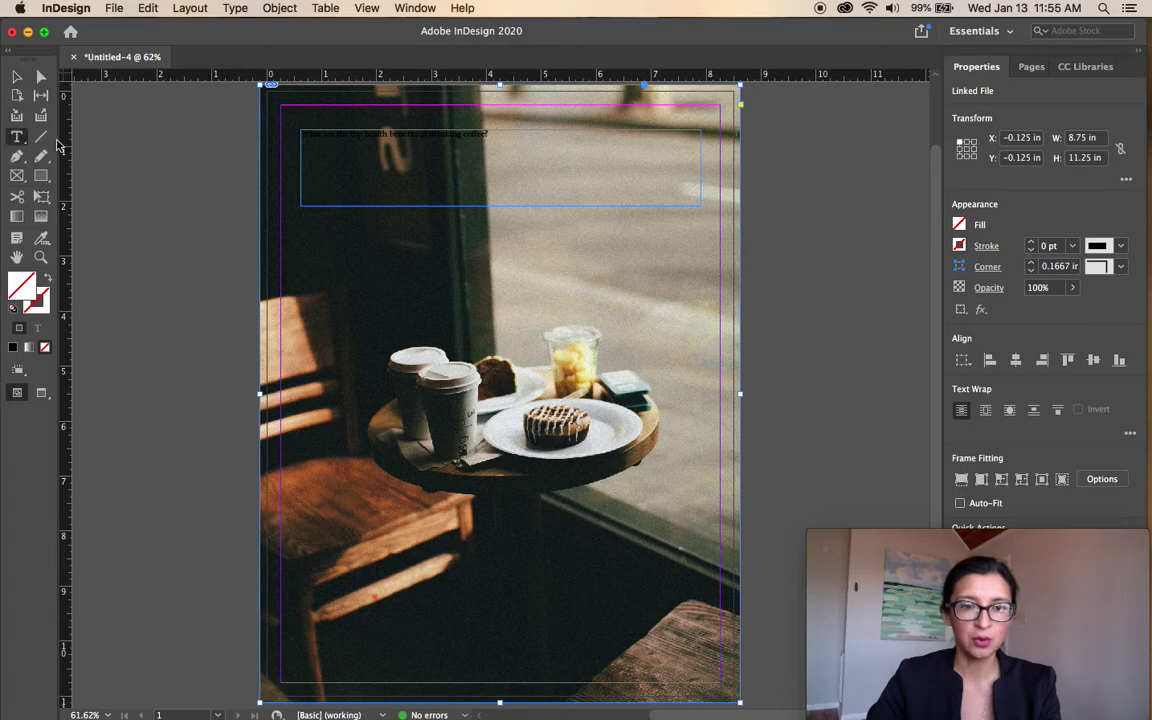
click(340, 140)
triple_click(340, 140)
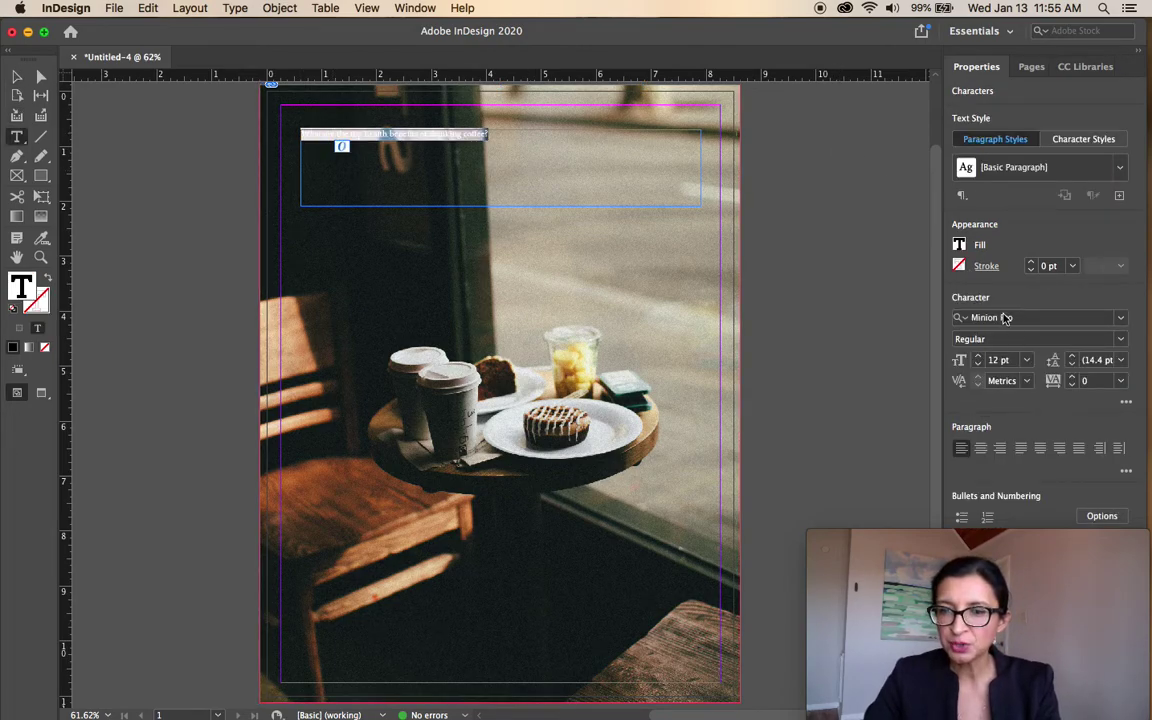
click(1029, 361)
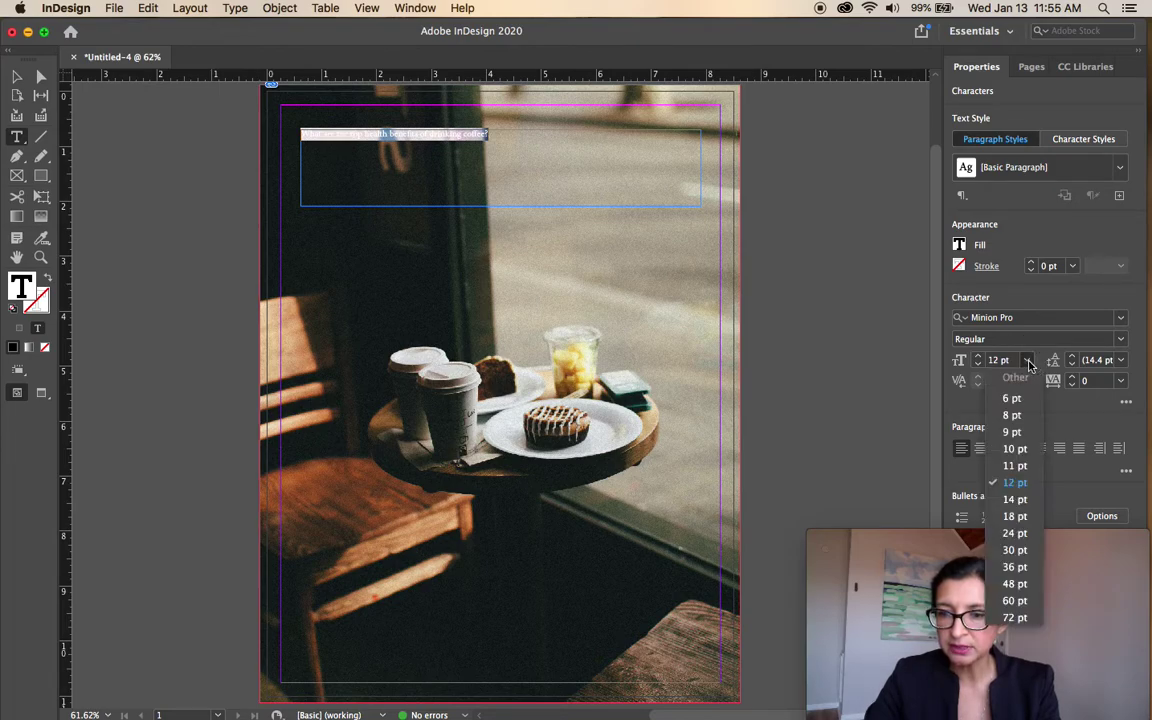
click(1014, 600)
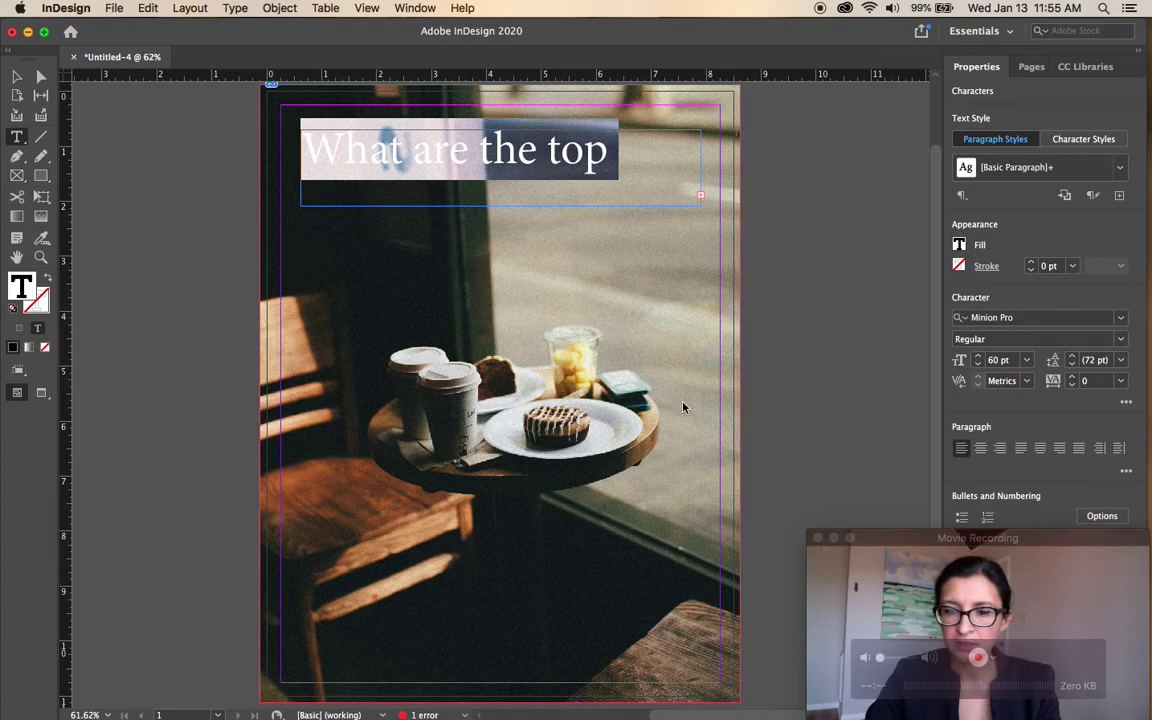
click(17, 76)
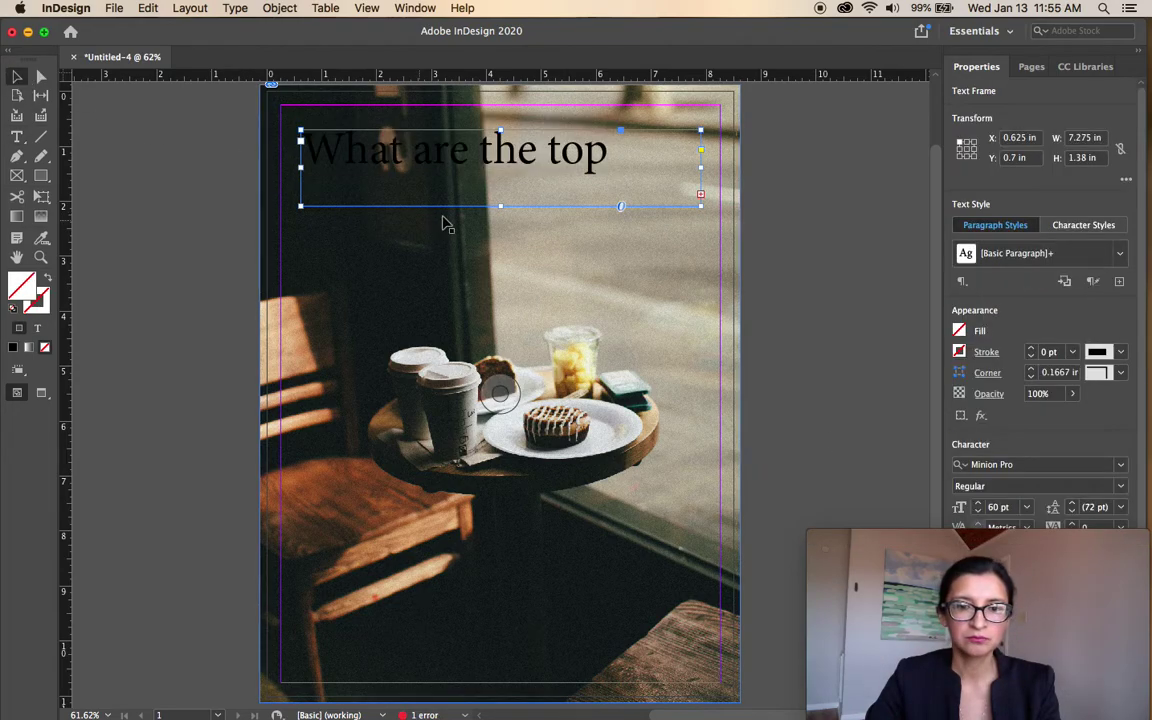
drag(499, 206, 499, 285)
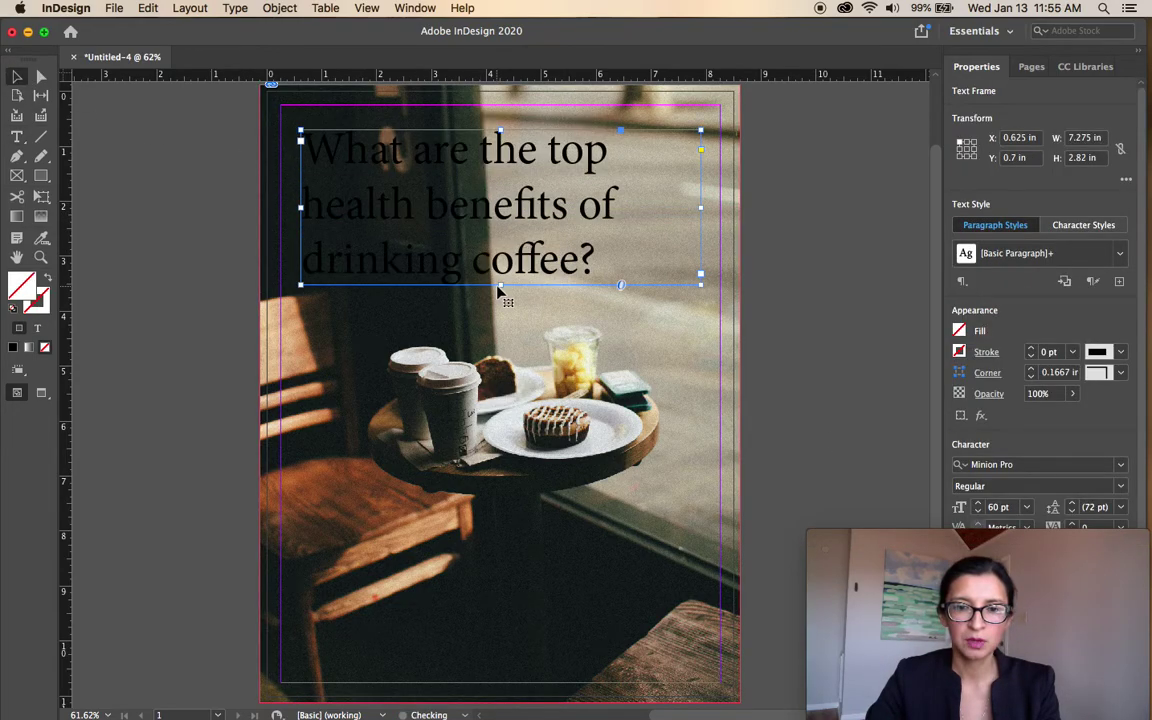
- Select the entire heading text inside its frame
key(t)
drag(597, 260, 253, 190)
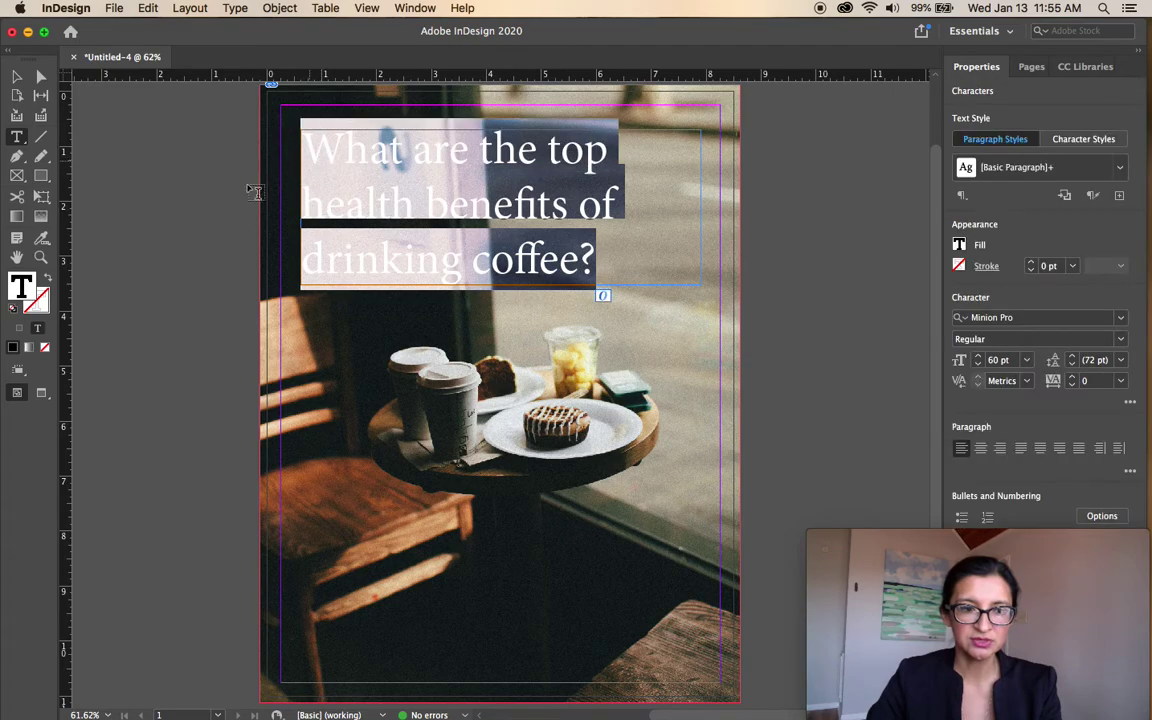
double_click(21, 288)
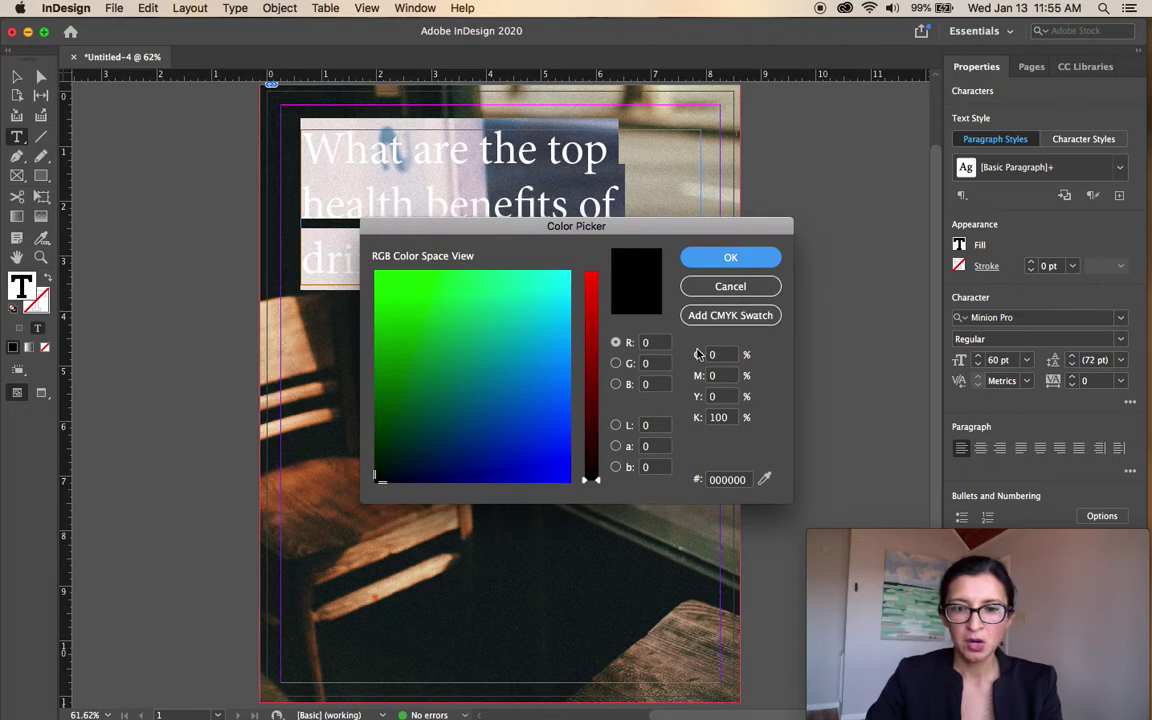
click(730, 287)
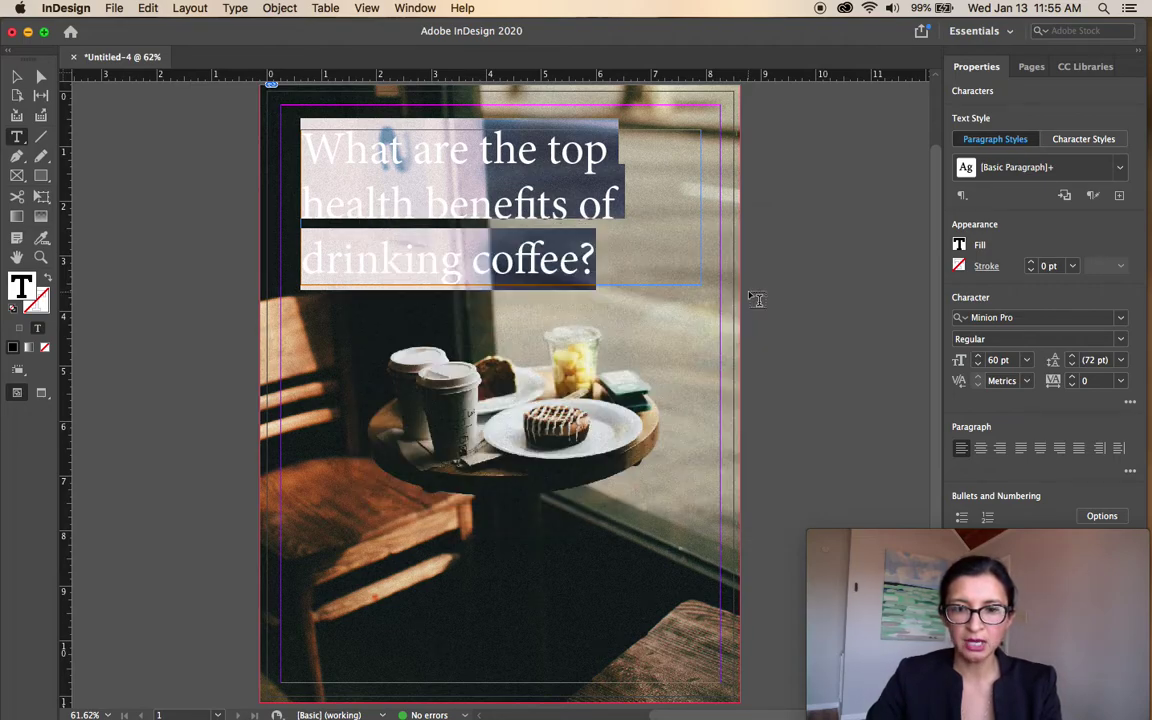
click(147, 8)
mouse_move(117, 10)
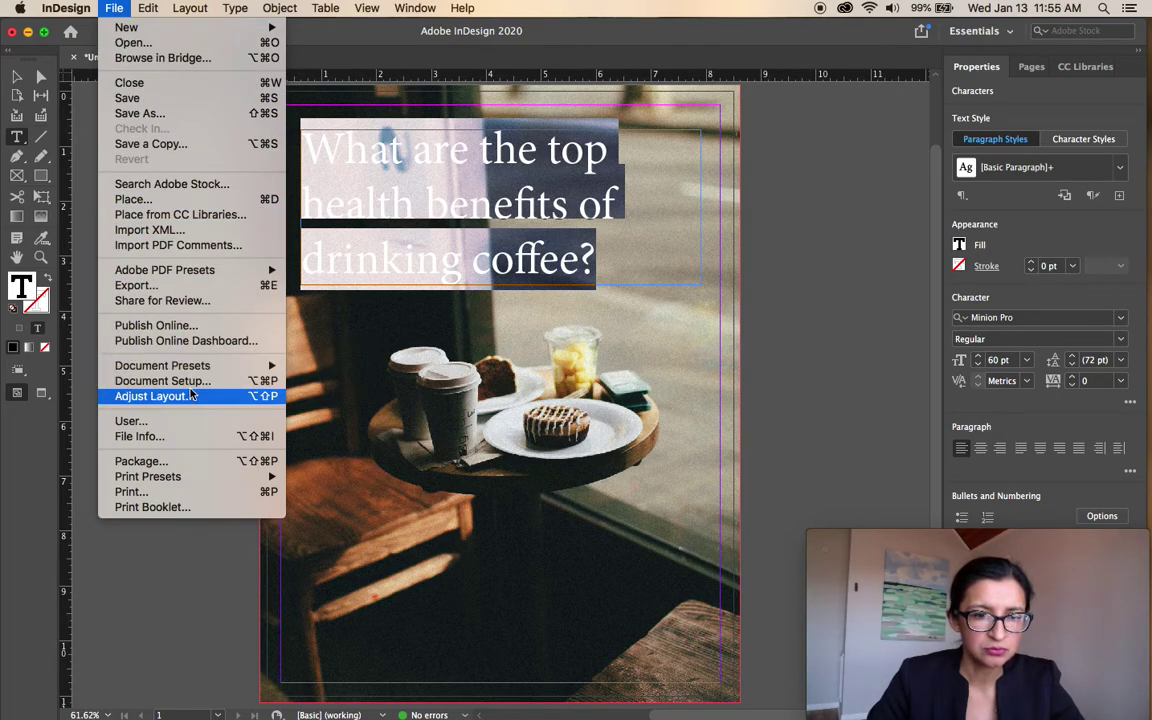
mouse_move(157, 10)
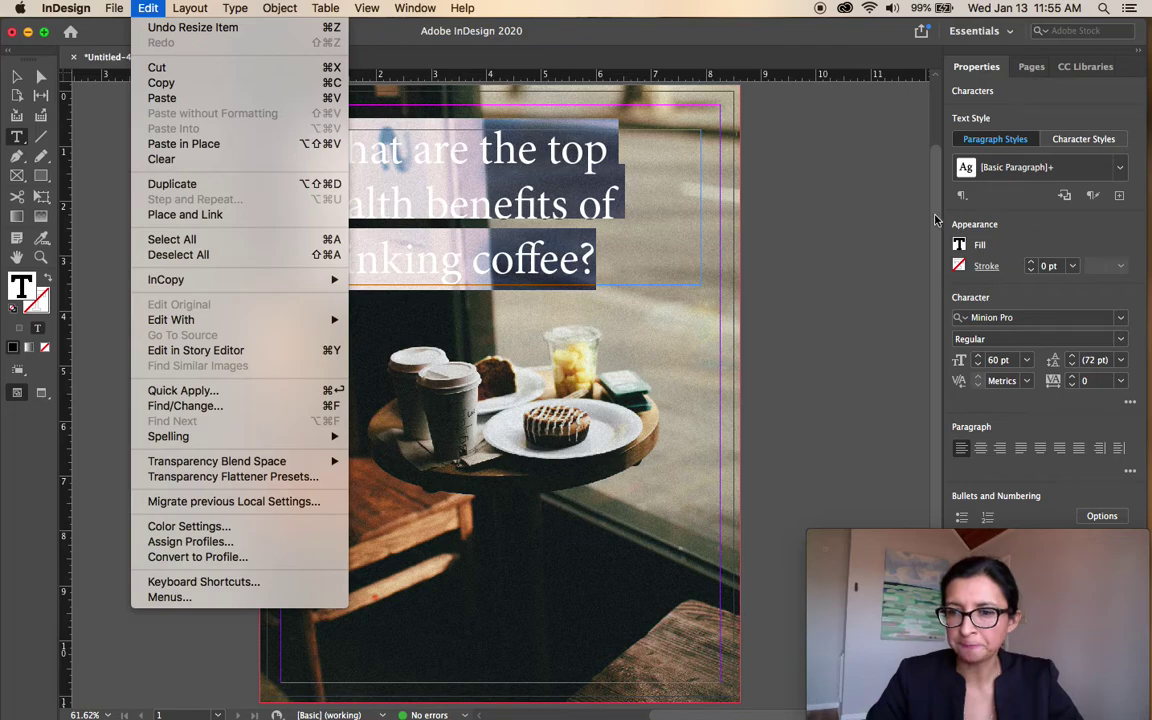
- Set the fill colour of the selected heading text to pale yellow edeab0
click(24, 272)
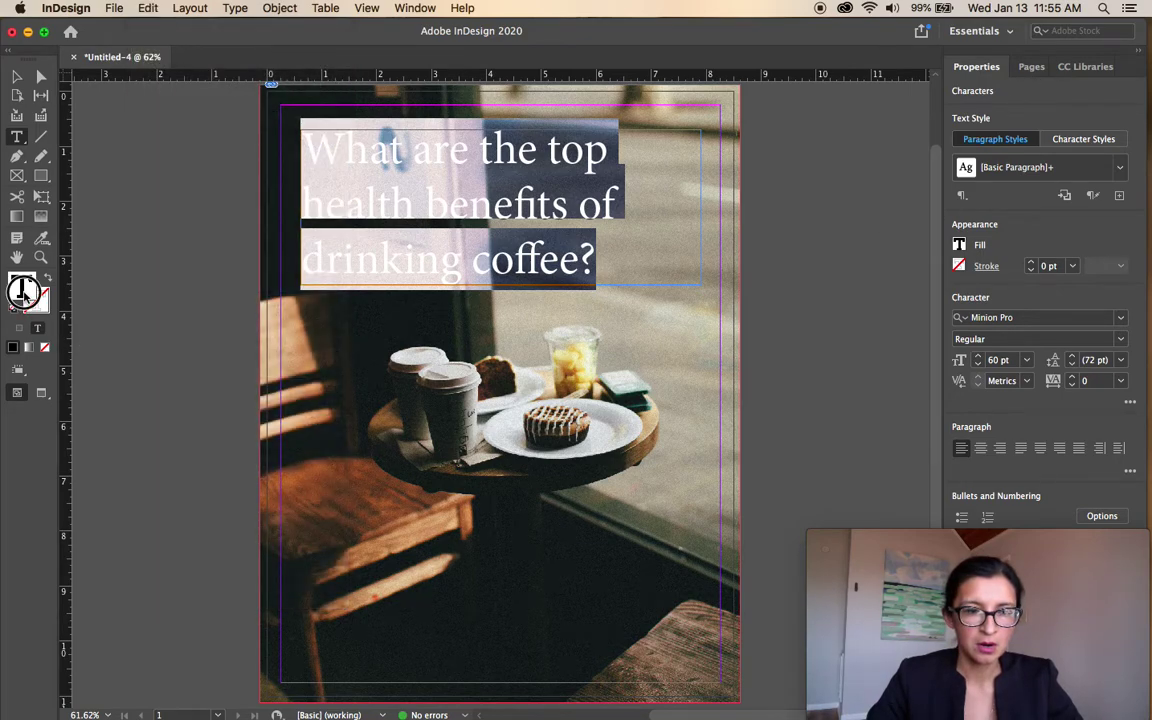
double_click(25, 291)
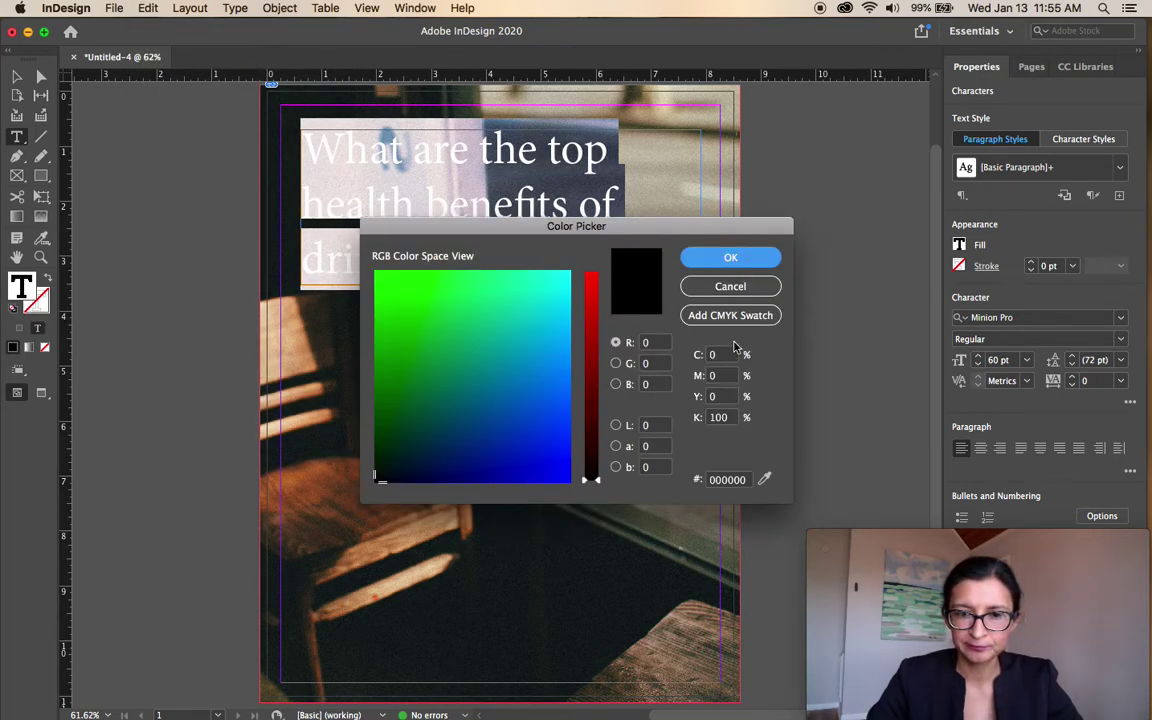
click(716, 316)
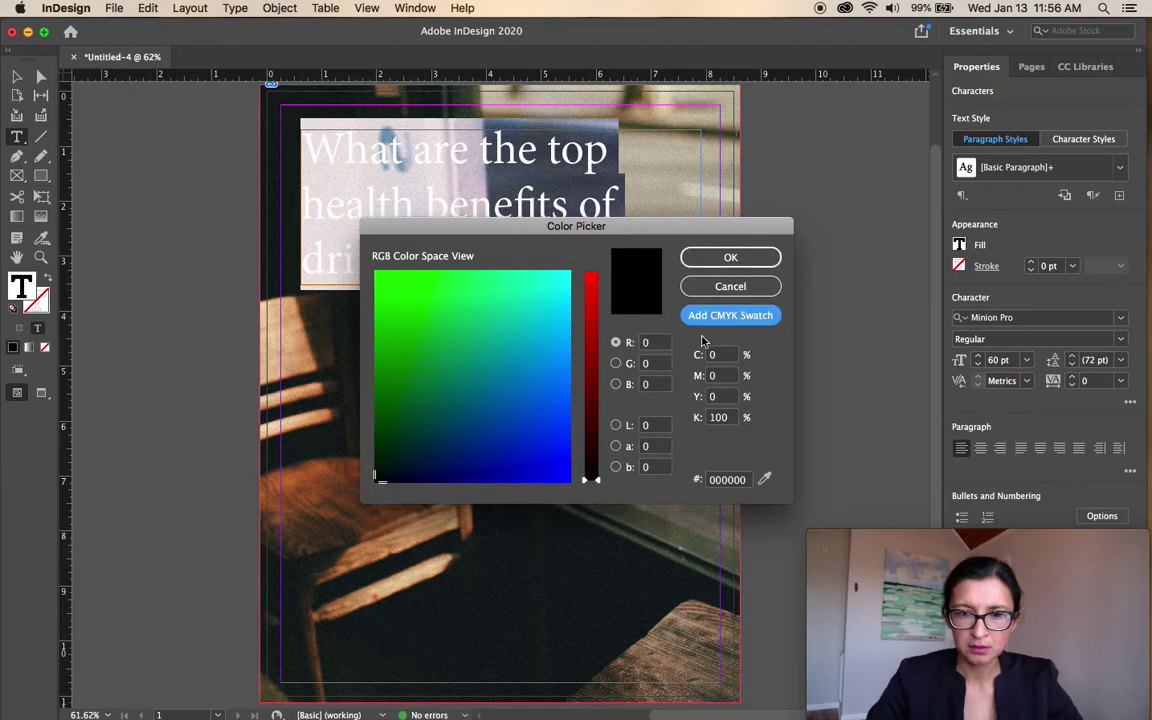
click(480, 340)
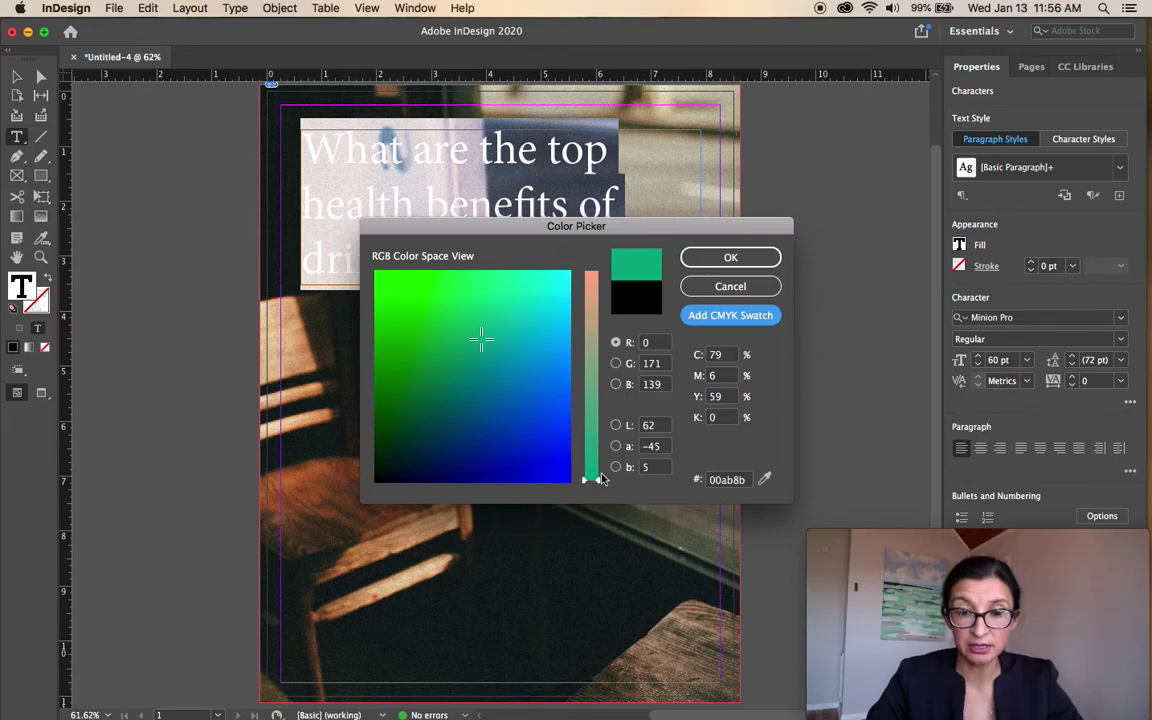
drag(599, 483, 604, 363)
click(600, 367)
click(596, 289)
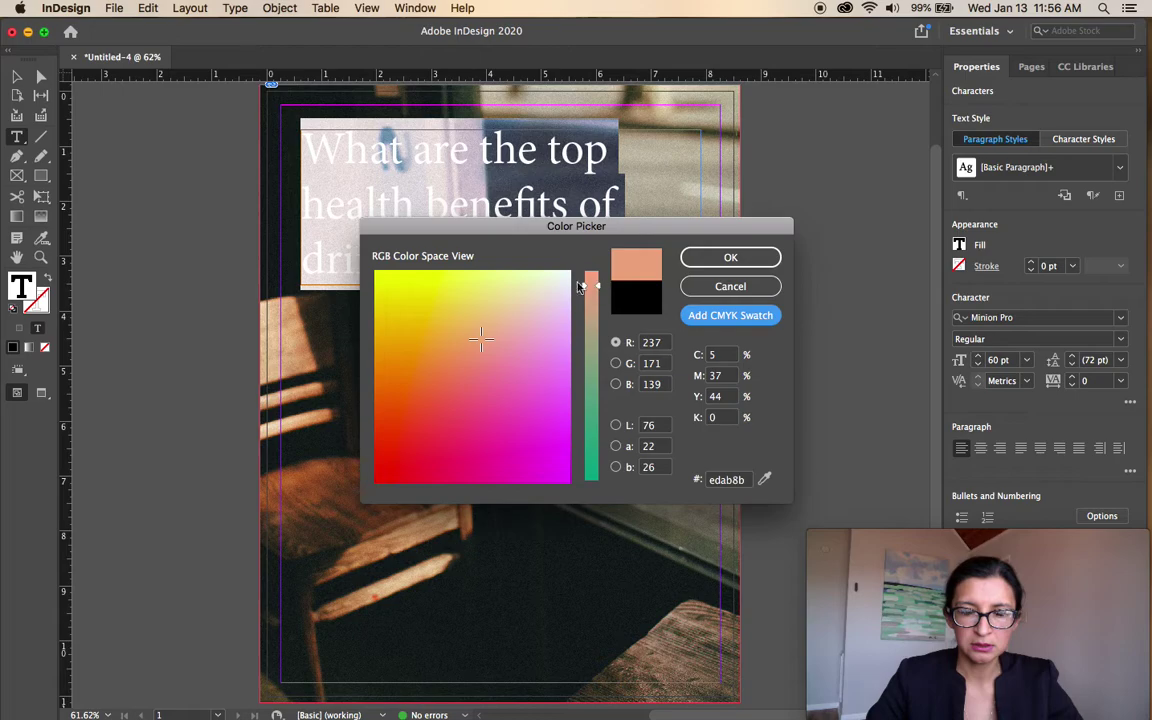
click(530, 285)
click(508, 287)
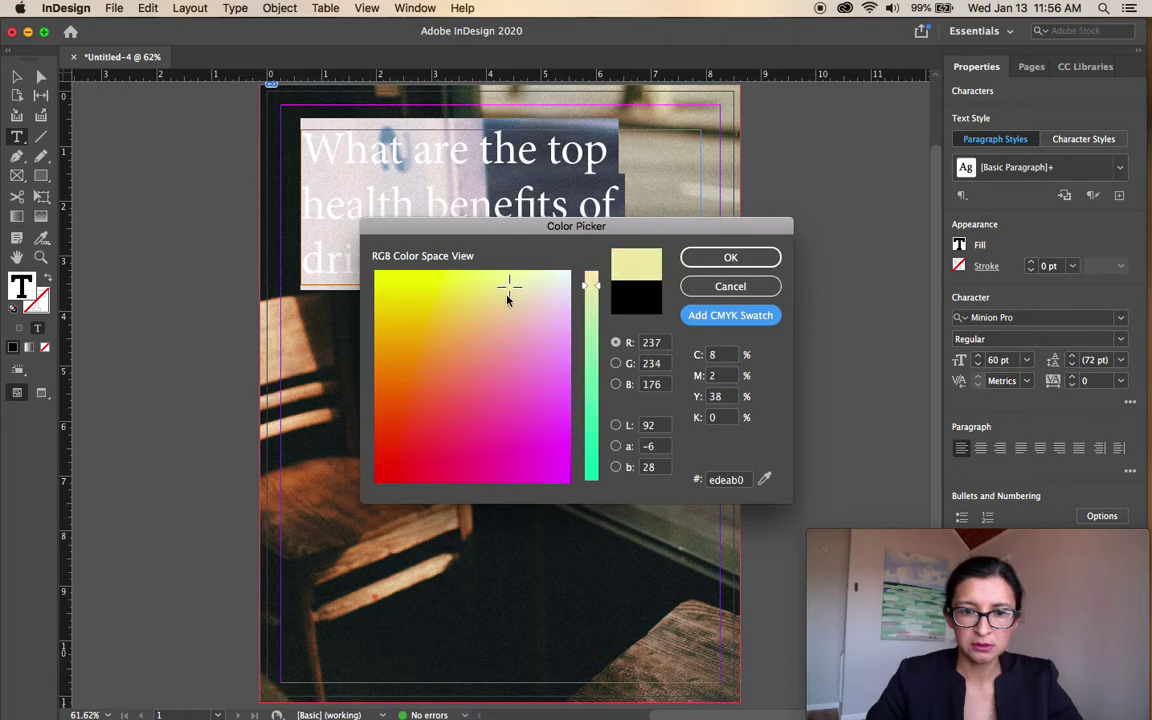
click(730, 257)
click(559, 265)
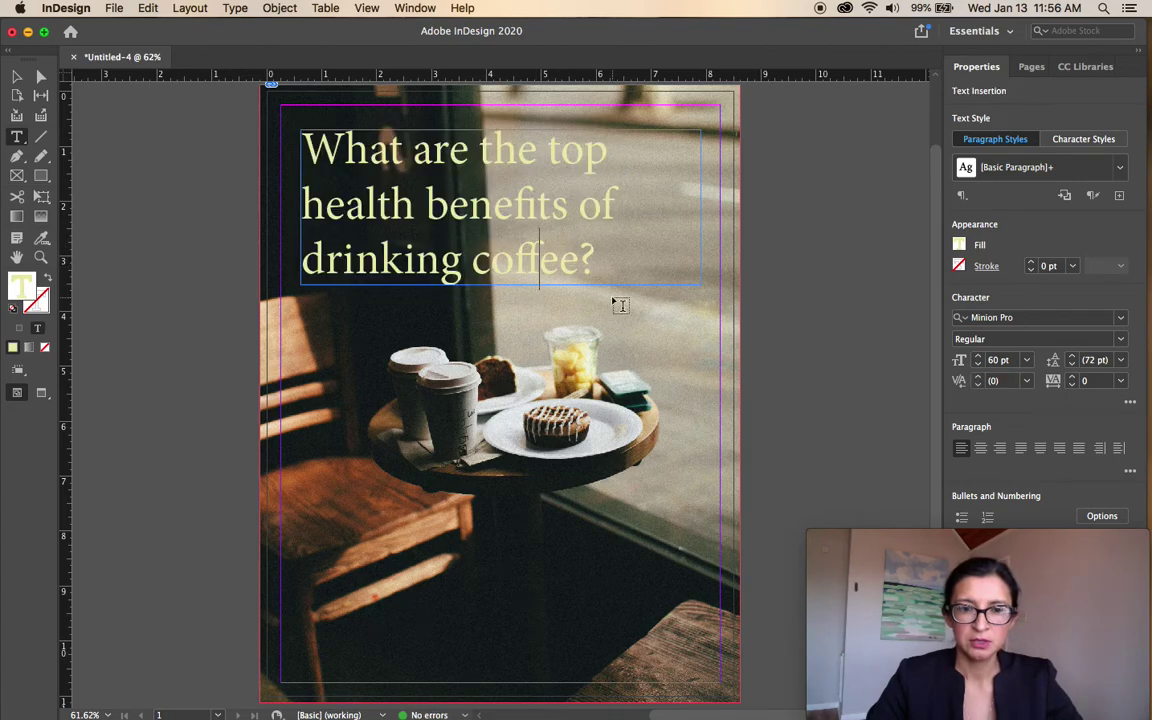
- Scale the heading text together with its frame down proportionally to about 5.42 by 2.1 in
click(16, 78)
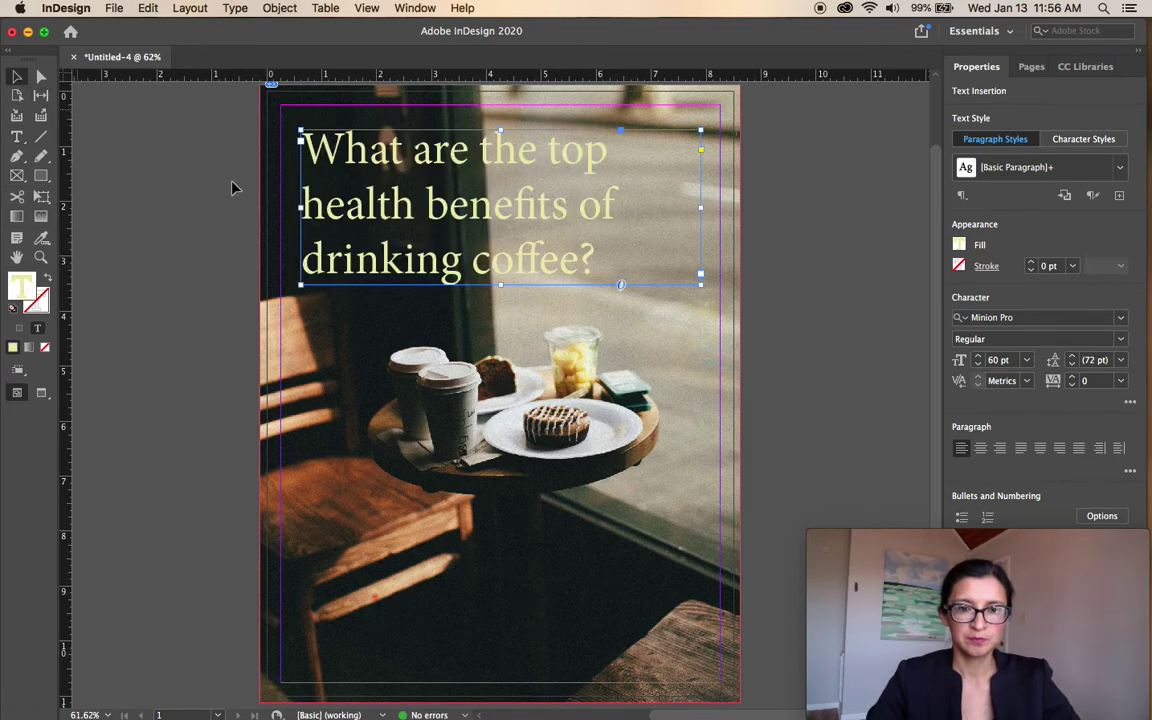
click(185, 169)
click(558, 257)
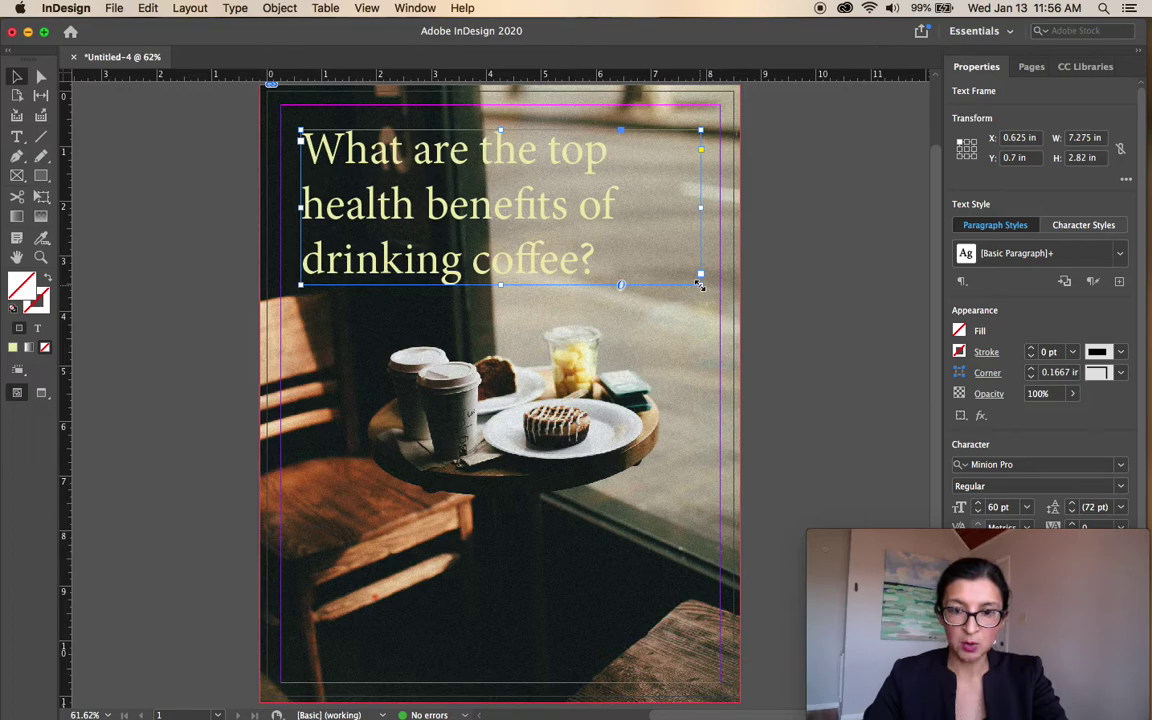
drag(700, 285, 611, 250)
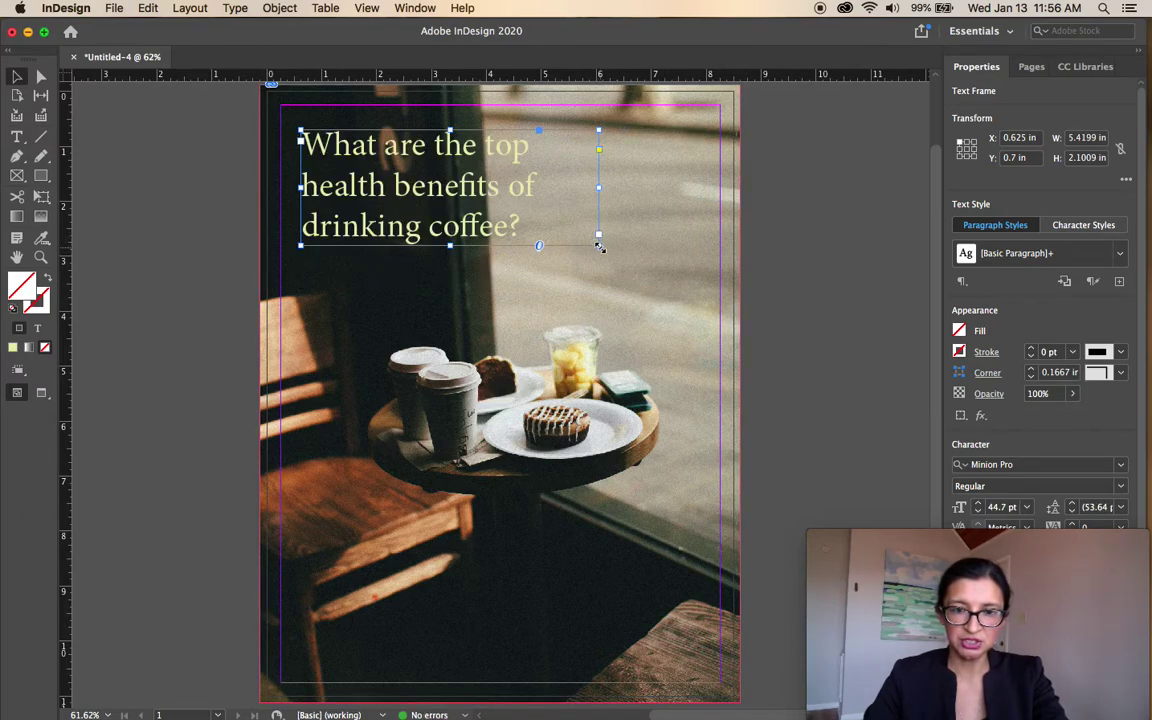
- Try enlarging the heading and its frame proportionally to about 7.83 by 3.04 in, and undo that scaling
drag(599, 246, 658, 297)
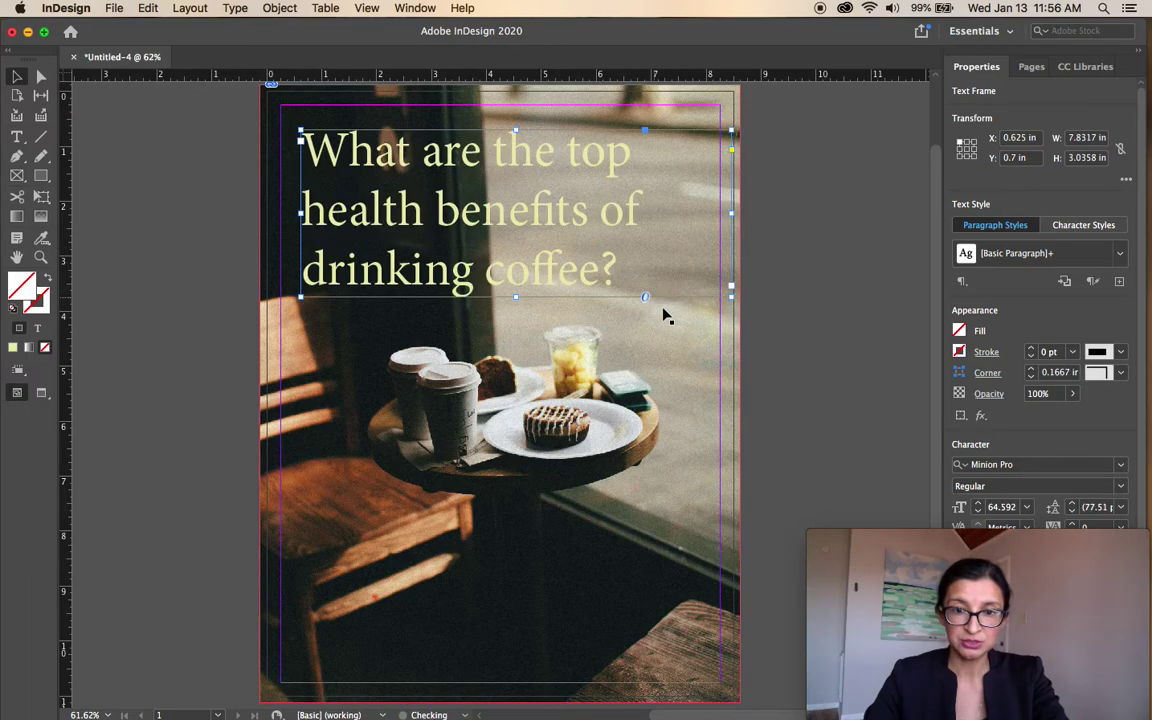
key(super+z)
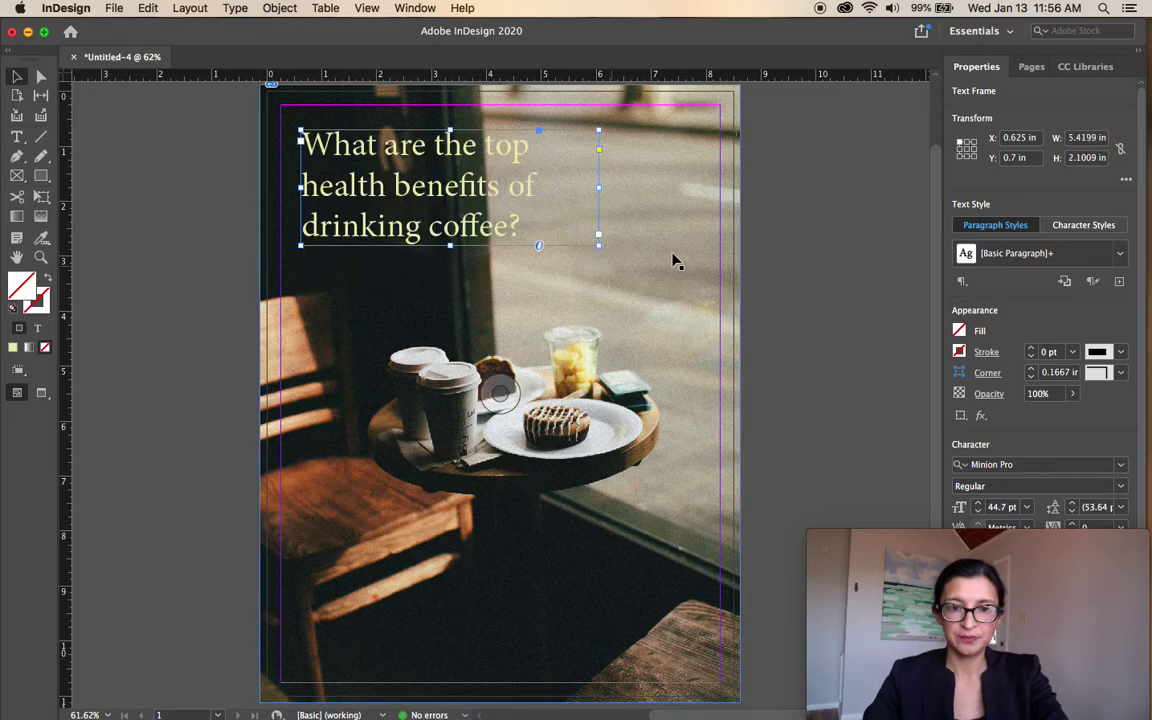
click(696, 219)
click(500, 228)
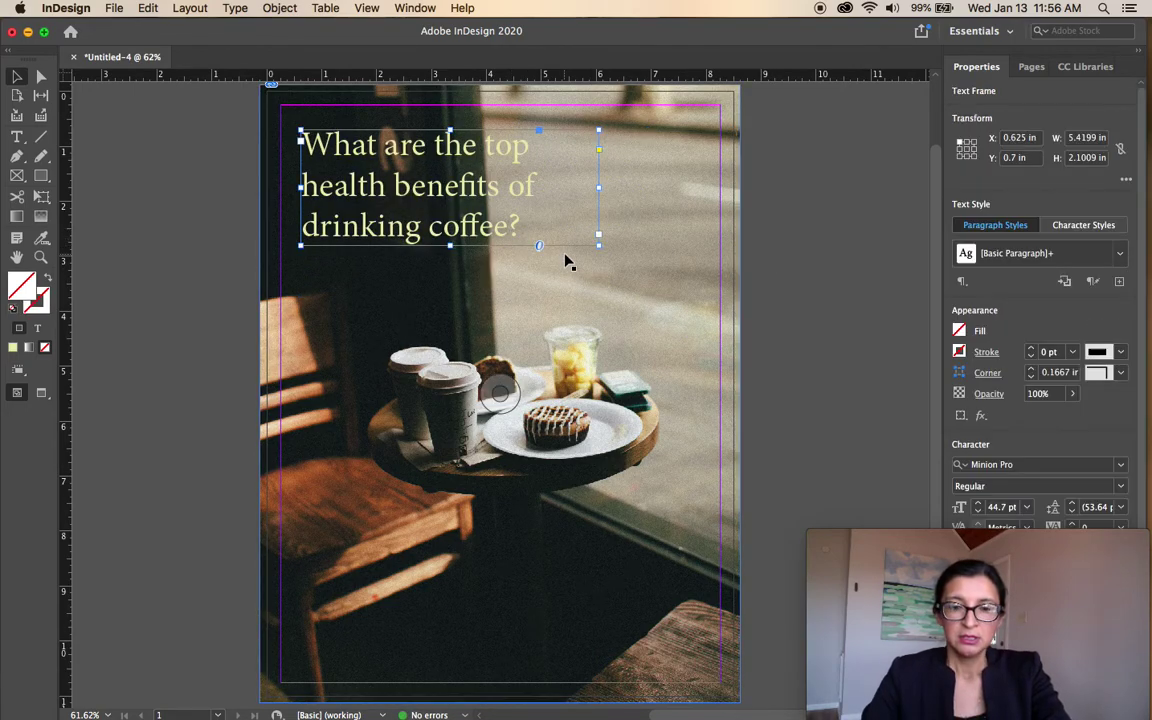
- Change the font of the whole heading text to American Typewriter
click(17, 136)
drag(300, 140, 532, 257)
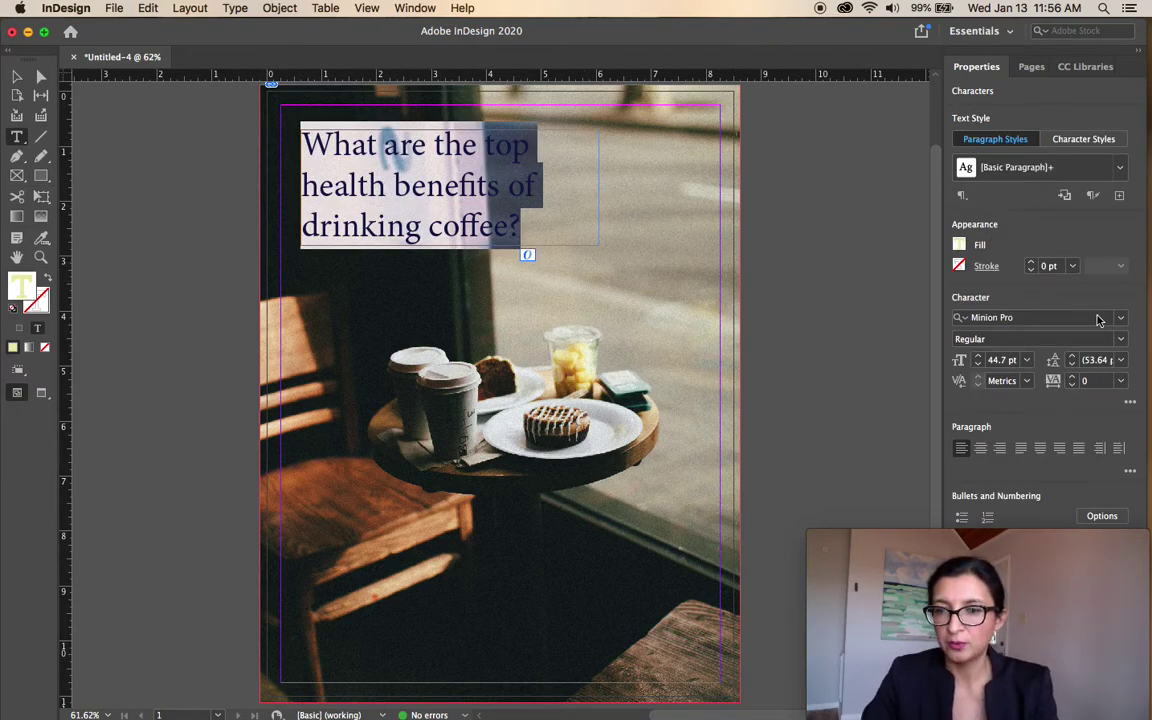
click(1123, 318)
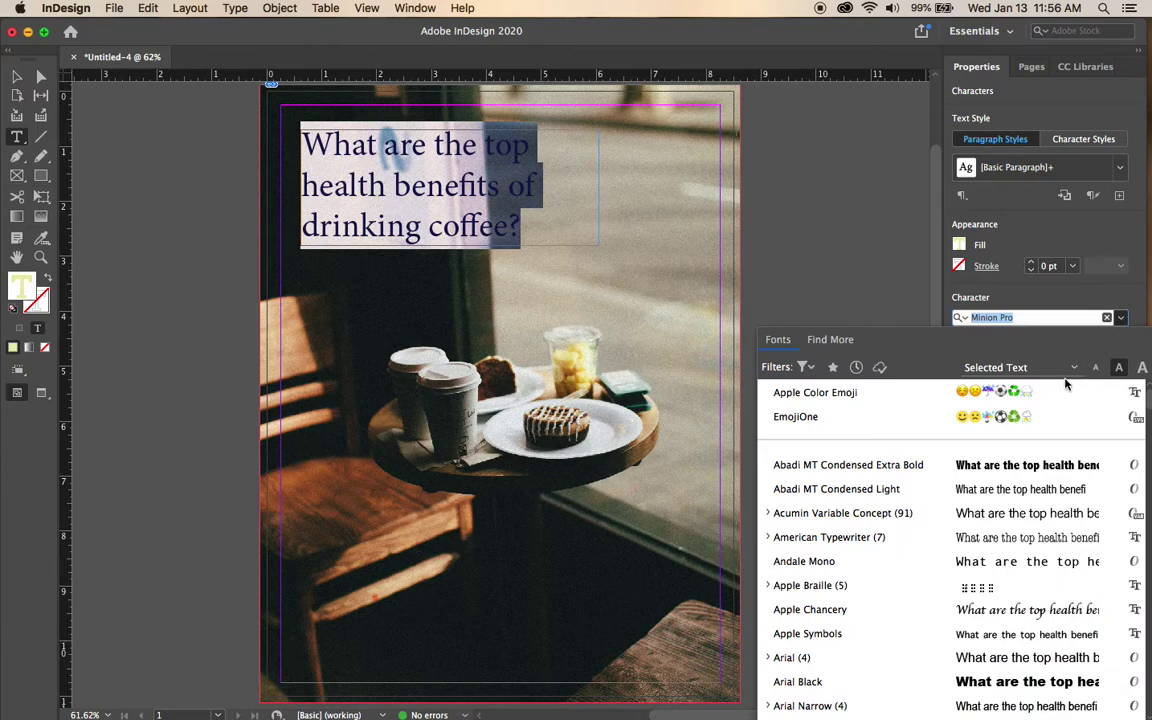
scroll(1013, 510, down, 3)
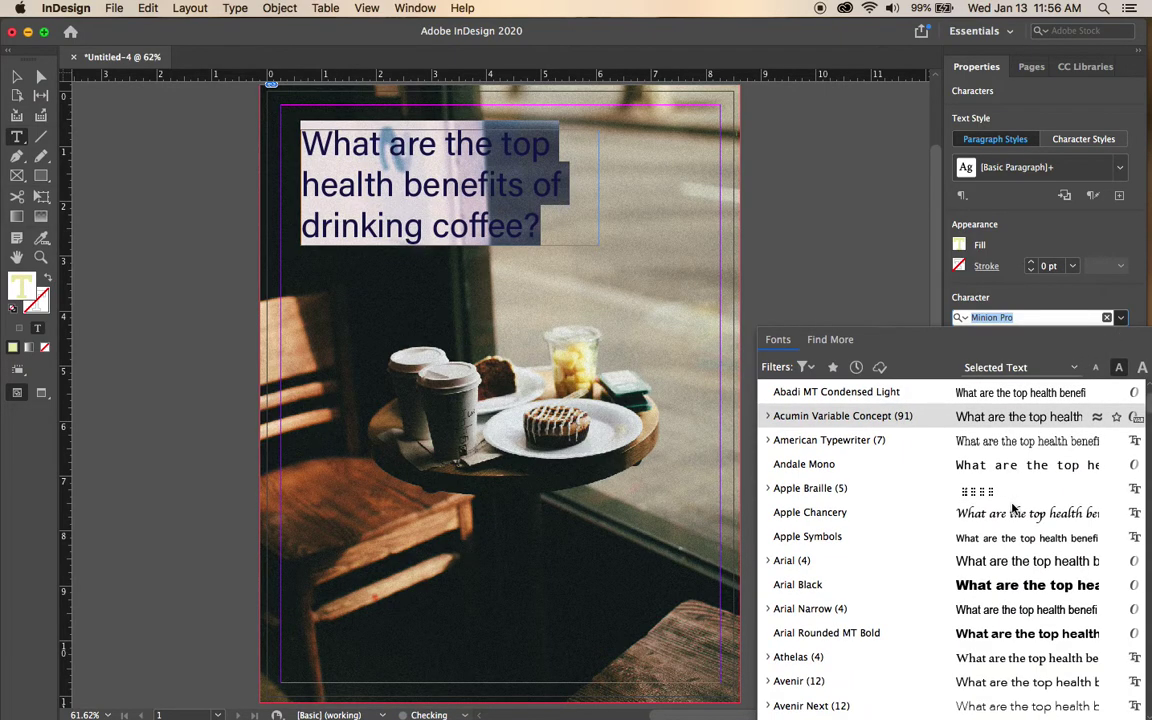
click(989, 442)
click(521, 231)
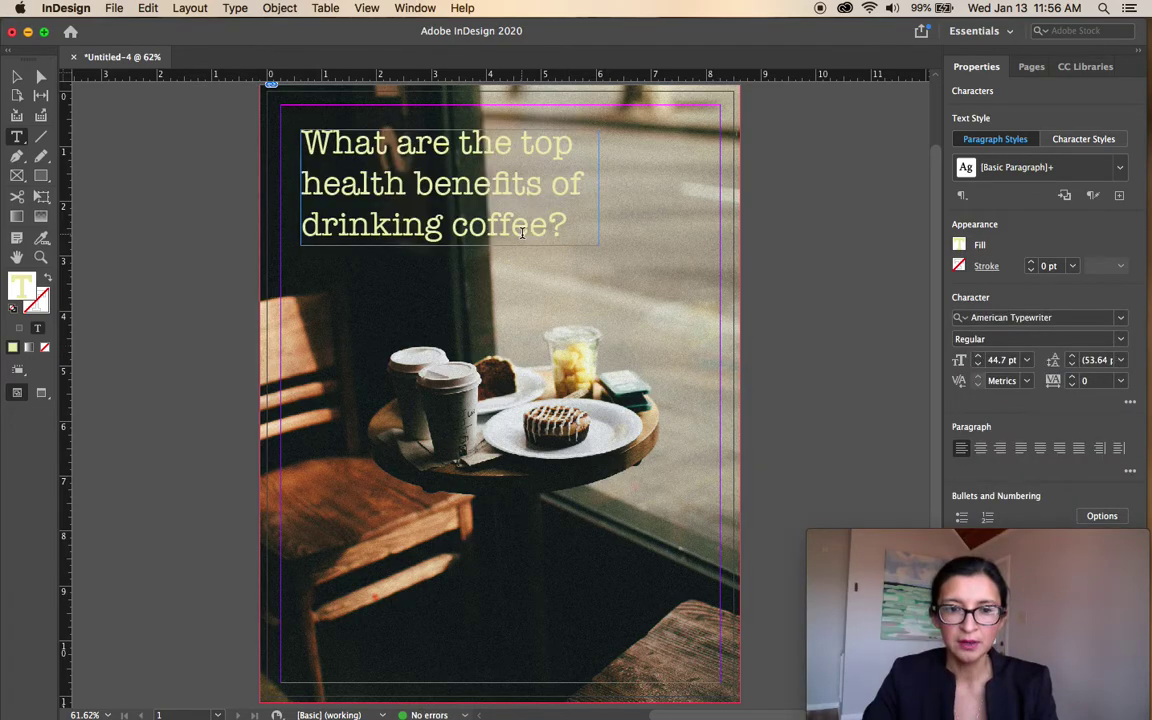
- Move the heading frame against the page's right margin and reshape it to about 4 in wide by 3.94 in high
click(16, 77)
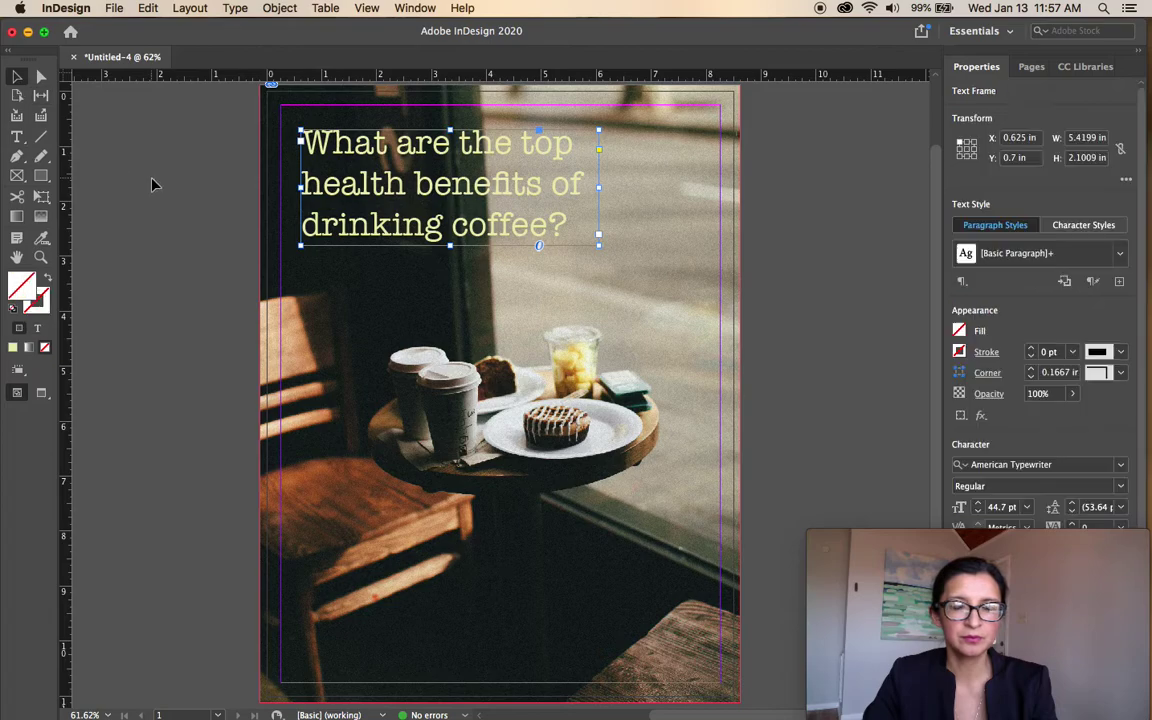
click(136, 160)
drag(460, 240, 586, 224)
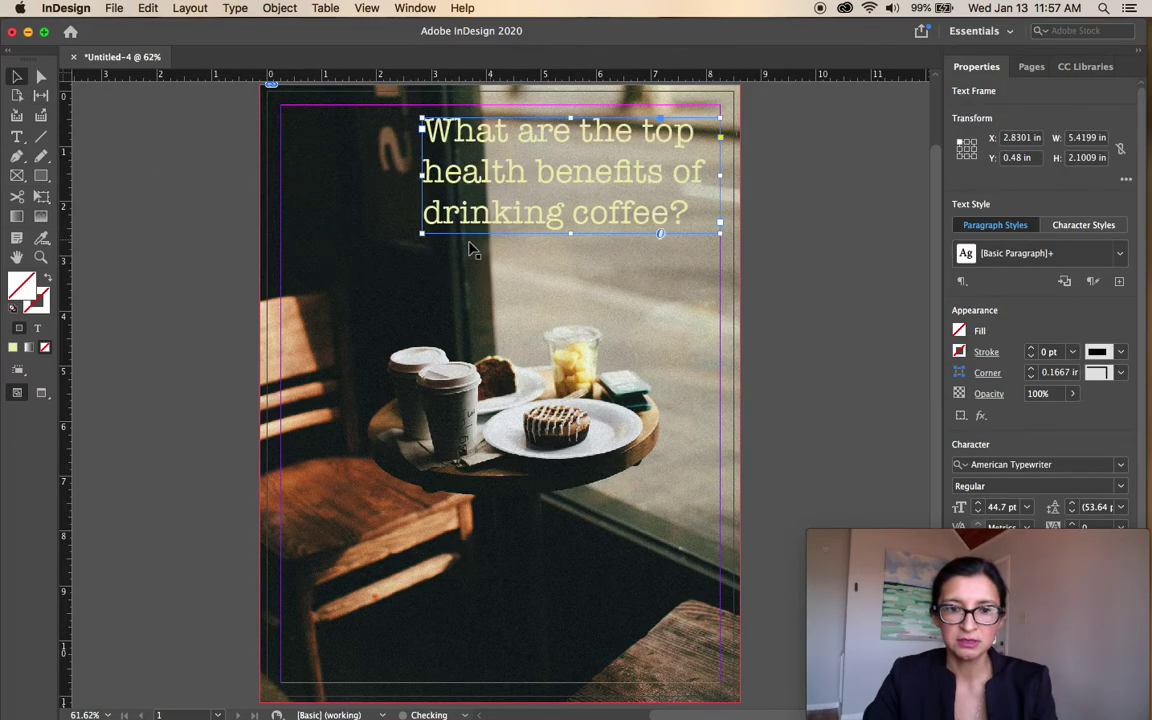
drag(422, 234, 501, 290)
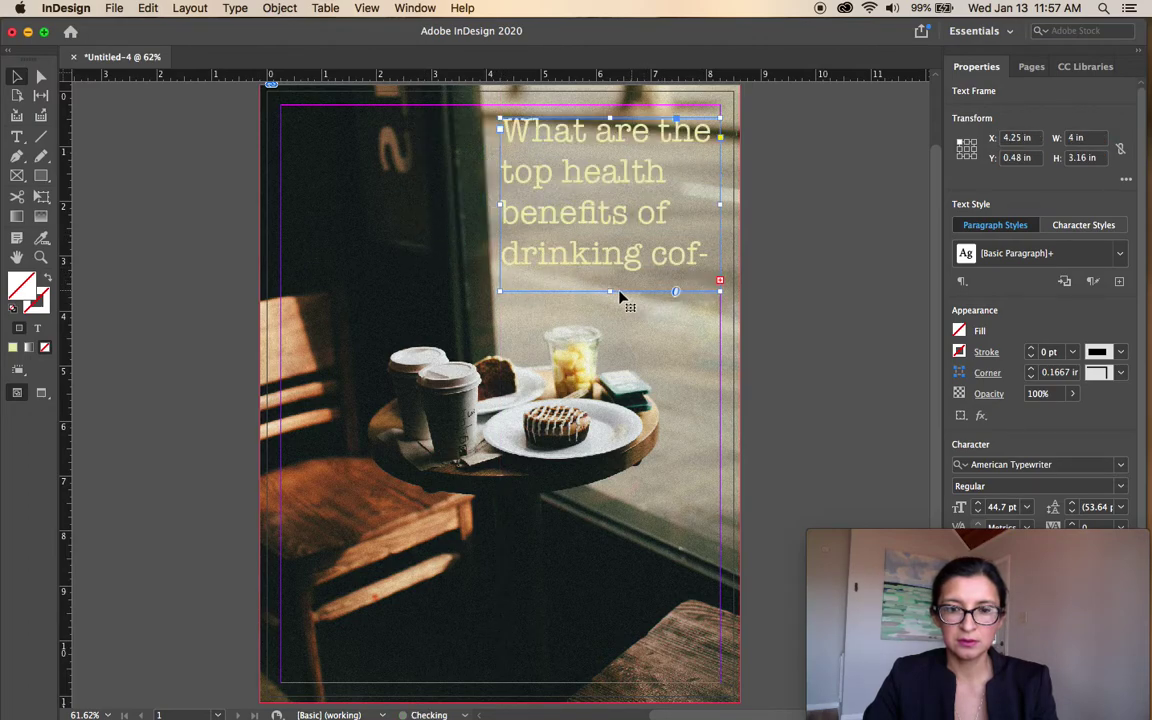
drag(608, 293, 609, 335)
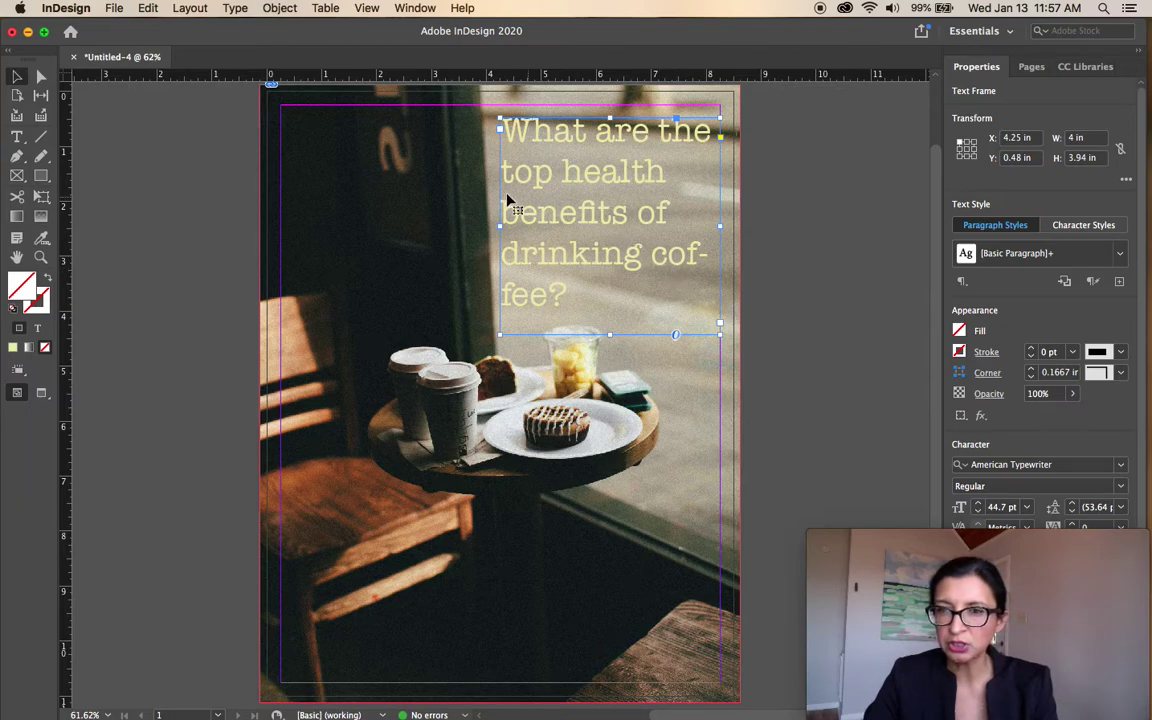
- Turn off hyphenation for the whole heading text
click(17, 136)
drag(561, 300, 497, 137)
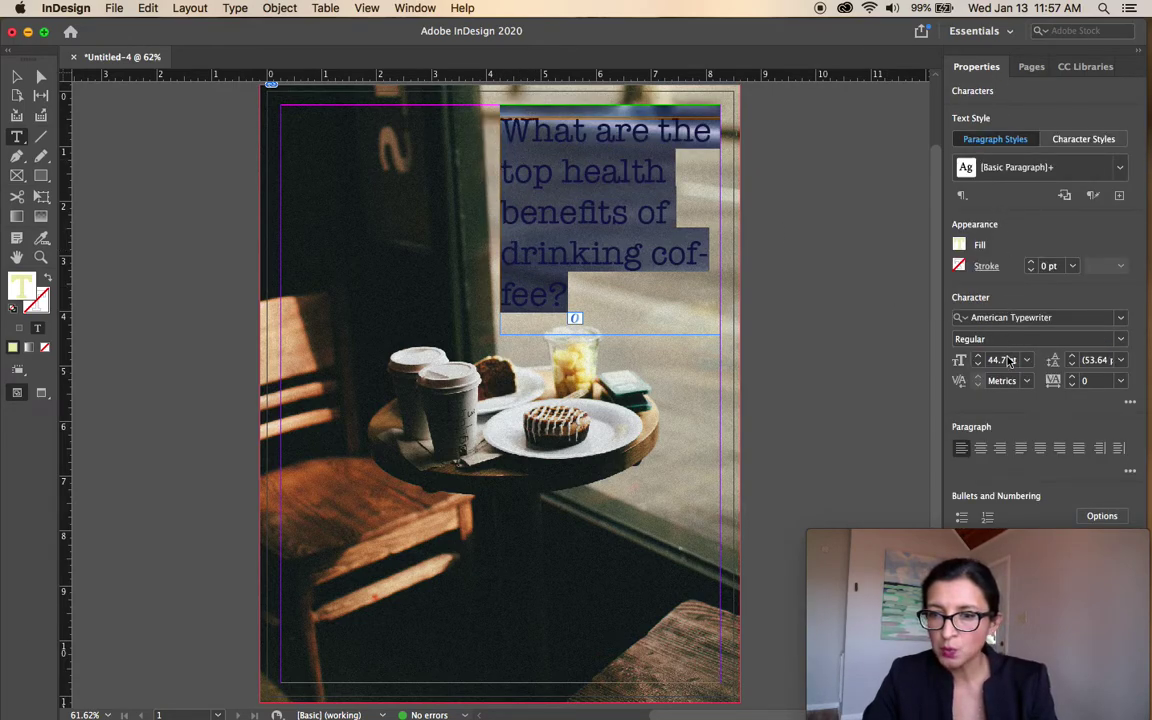
click(1131, 473)
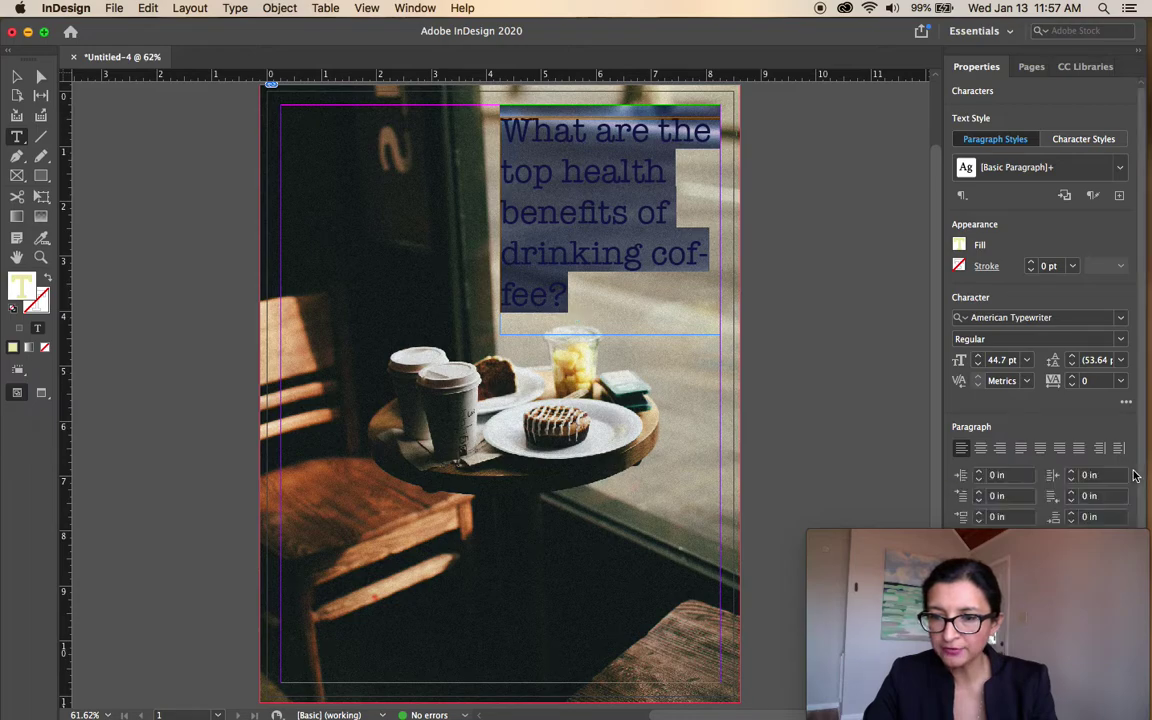
scroll(1085, 458, down, 3)
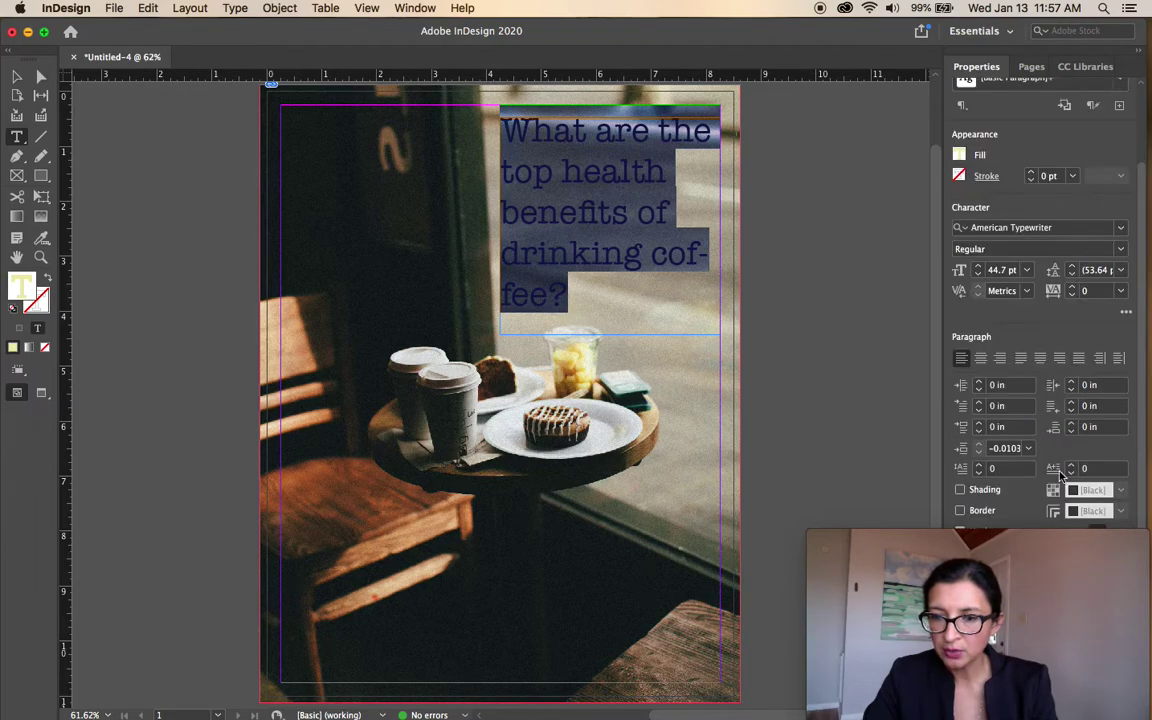
drag(946, 533, 120, 544)
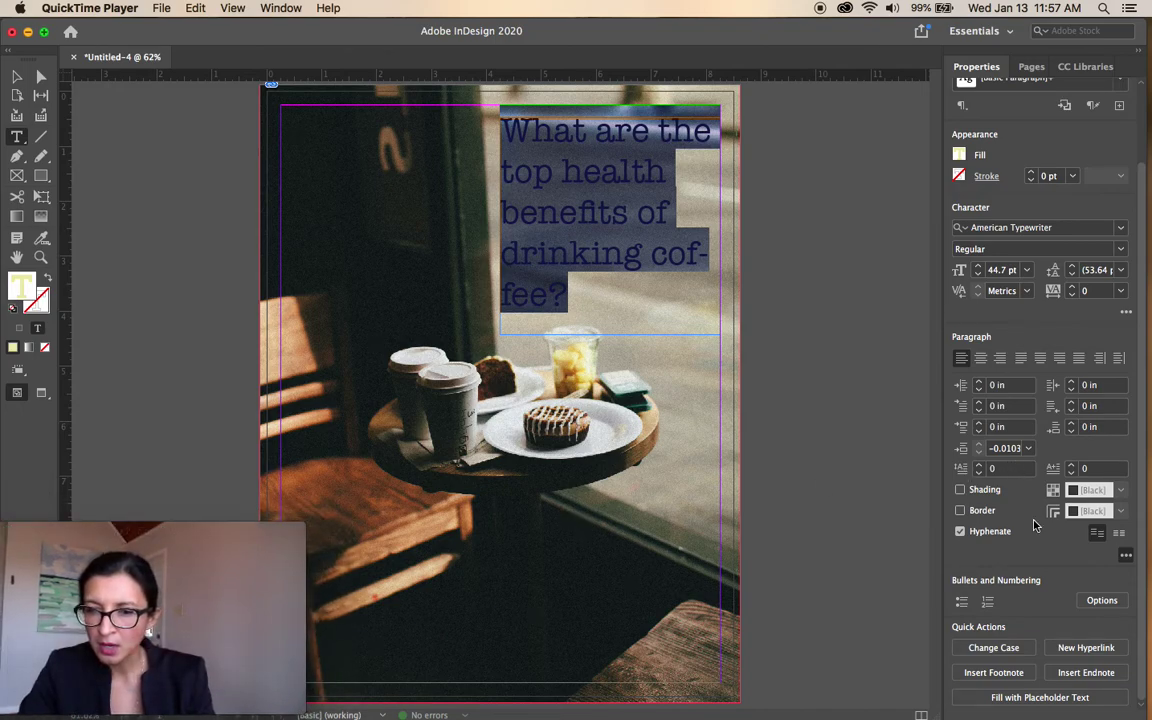
click(961, 537)
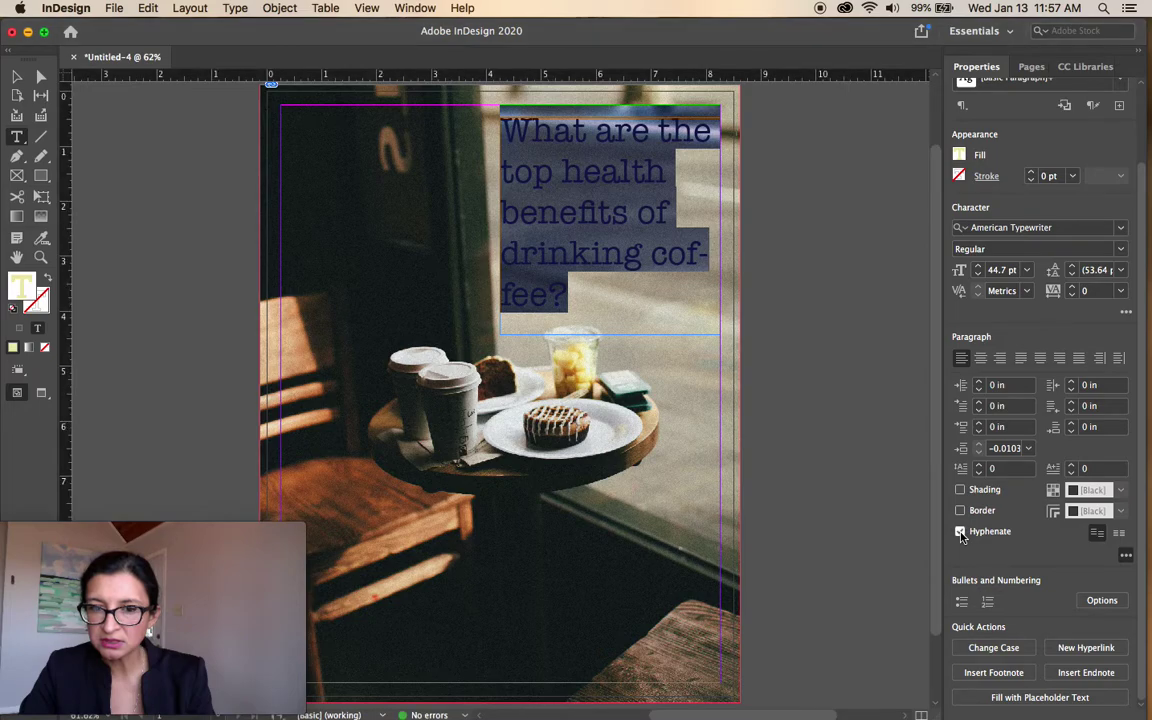
click(960, 533)
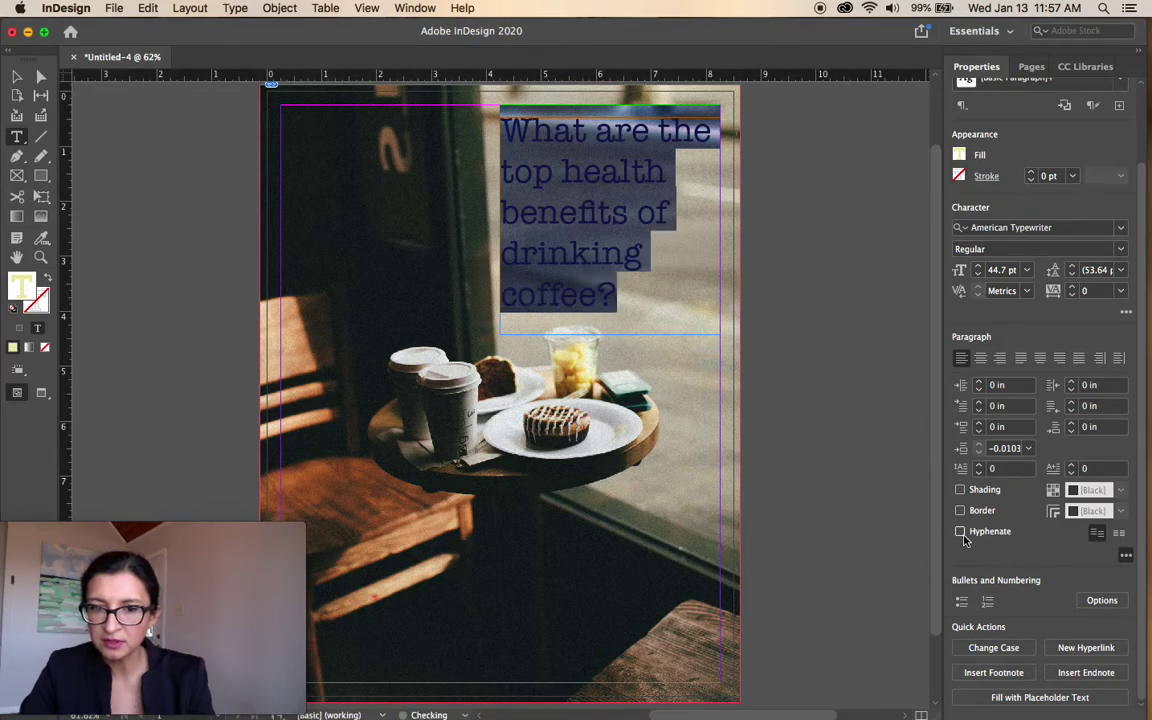
click(646, 319)
key(Escape)
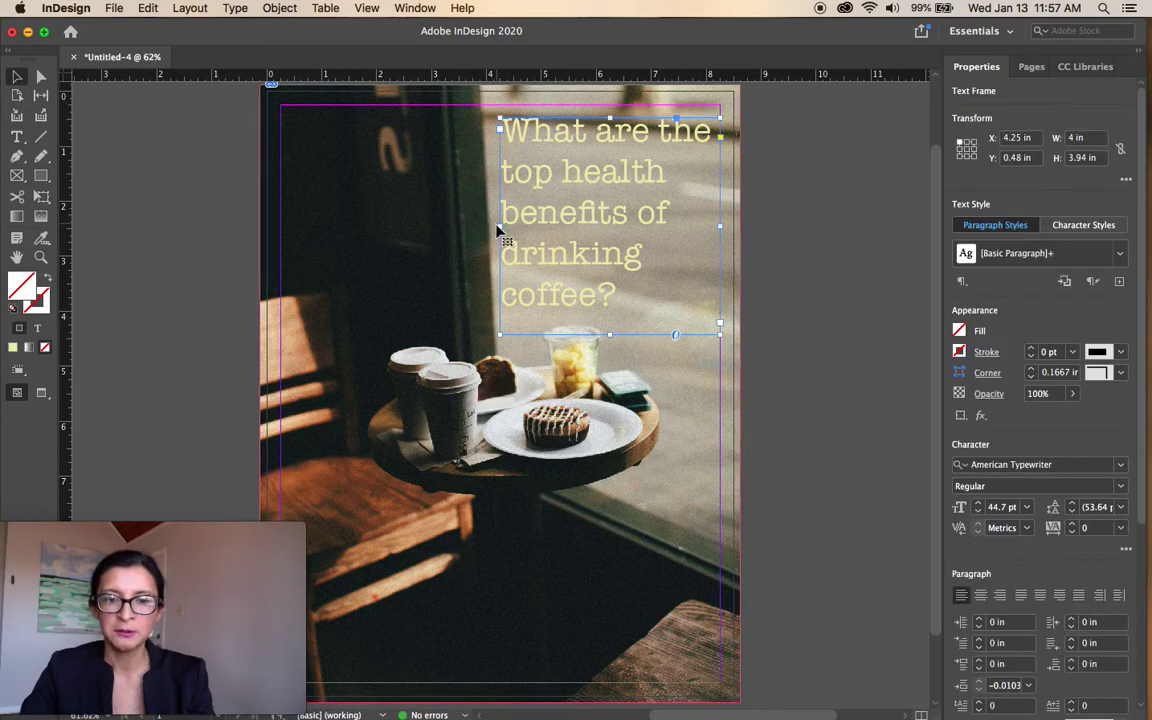
- Widen the heading frame to about 4.47 in, snap it into the page's upper-left margin corner at 0.25, 0.25 in, and deselect it
drag(499, 227, 475, 228)
drag(599, 271, 399, 258)
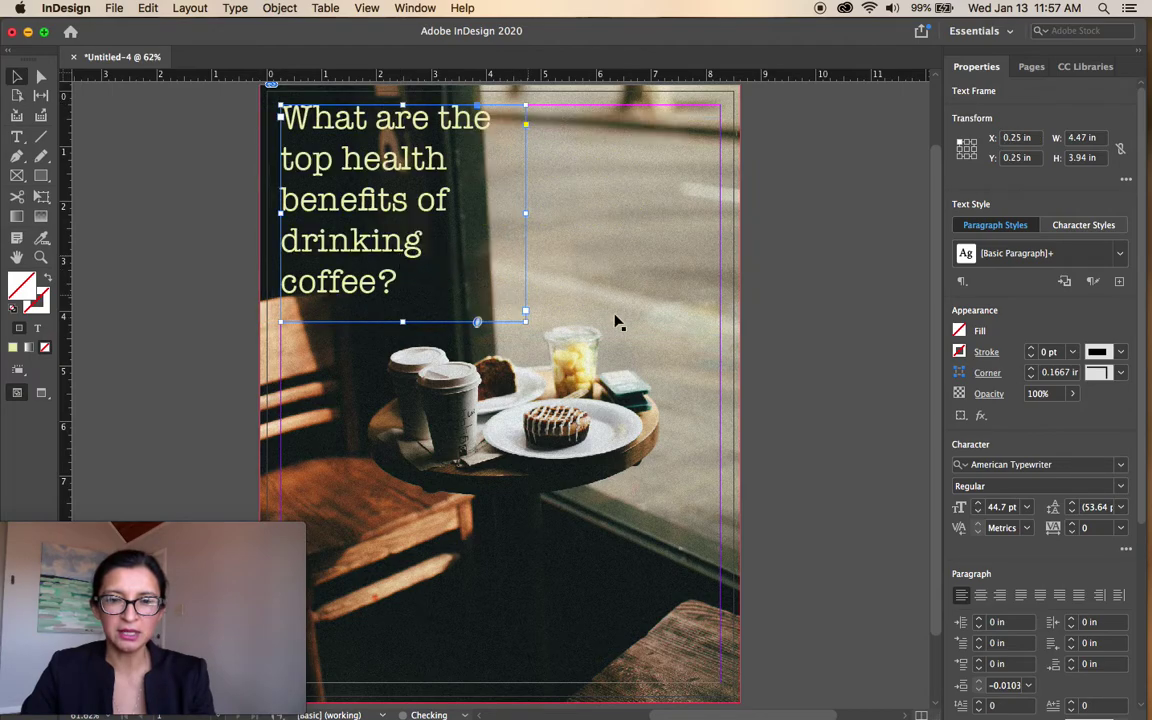
click(790, 320)
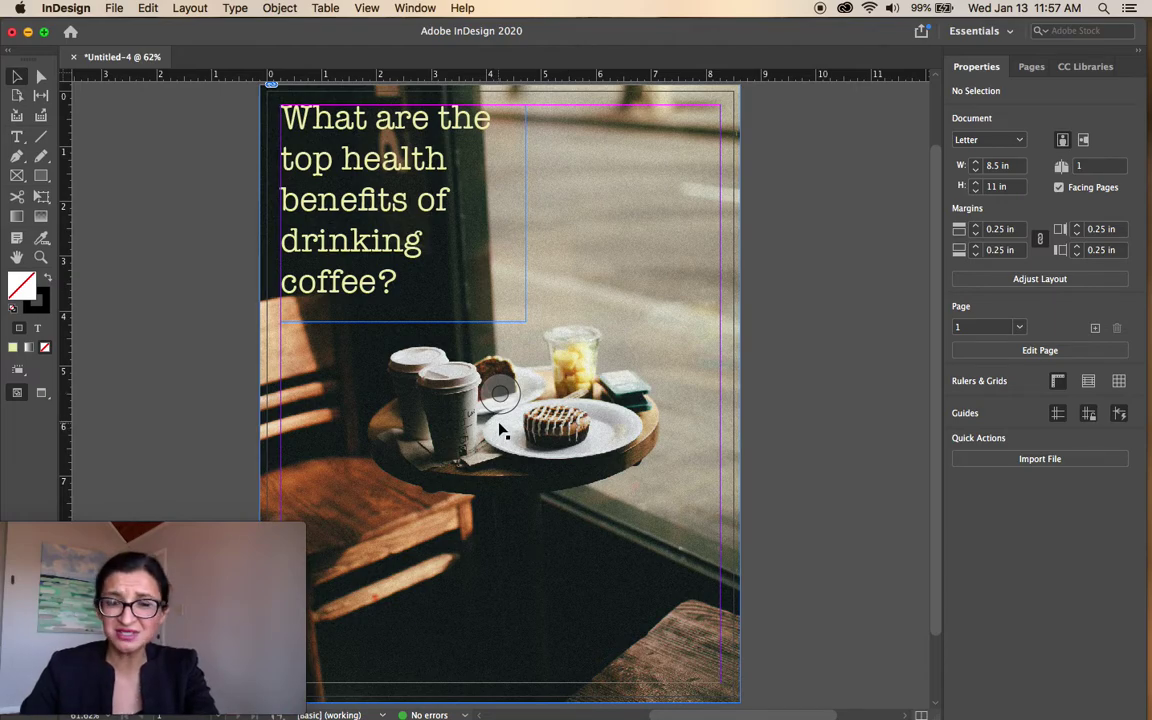
- Widen and shorten the heading frame from its lower-right corner so the headline wraps on three lines, and deselect it
click(527, 244)
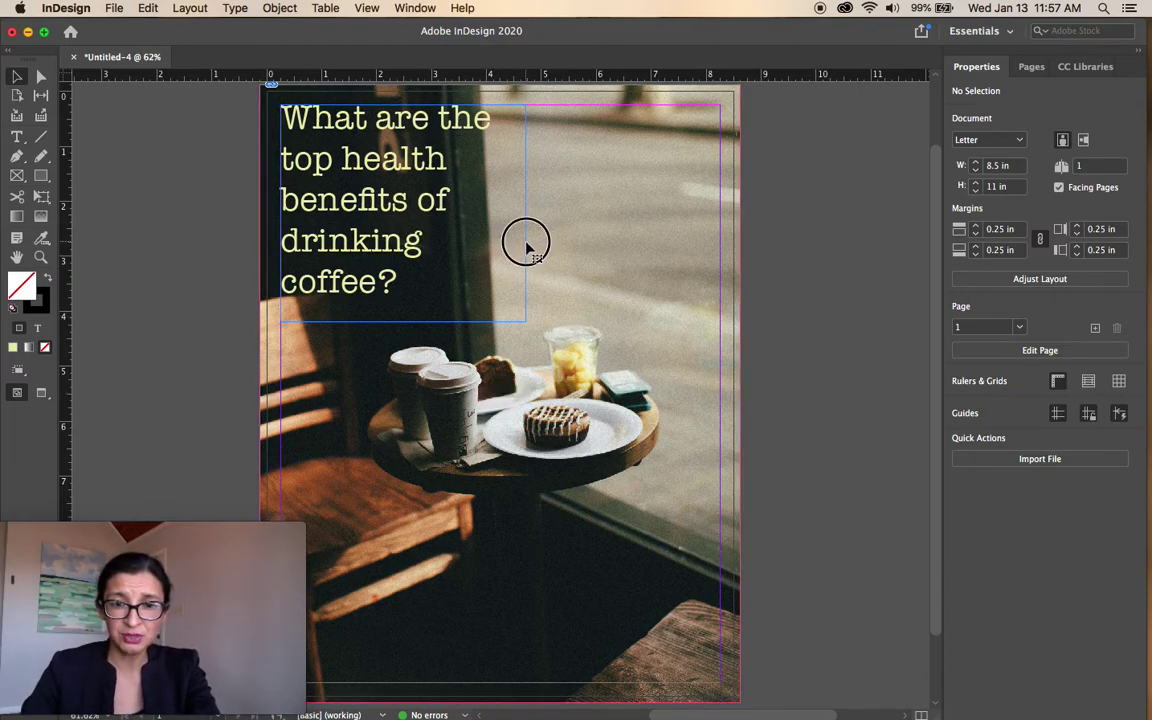
drag(526, 320, 574, 260)
click(803, 290)
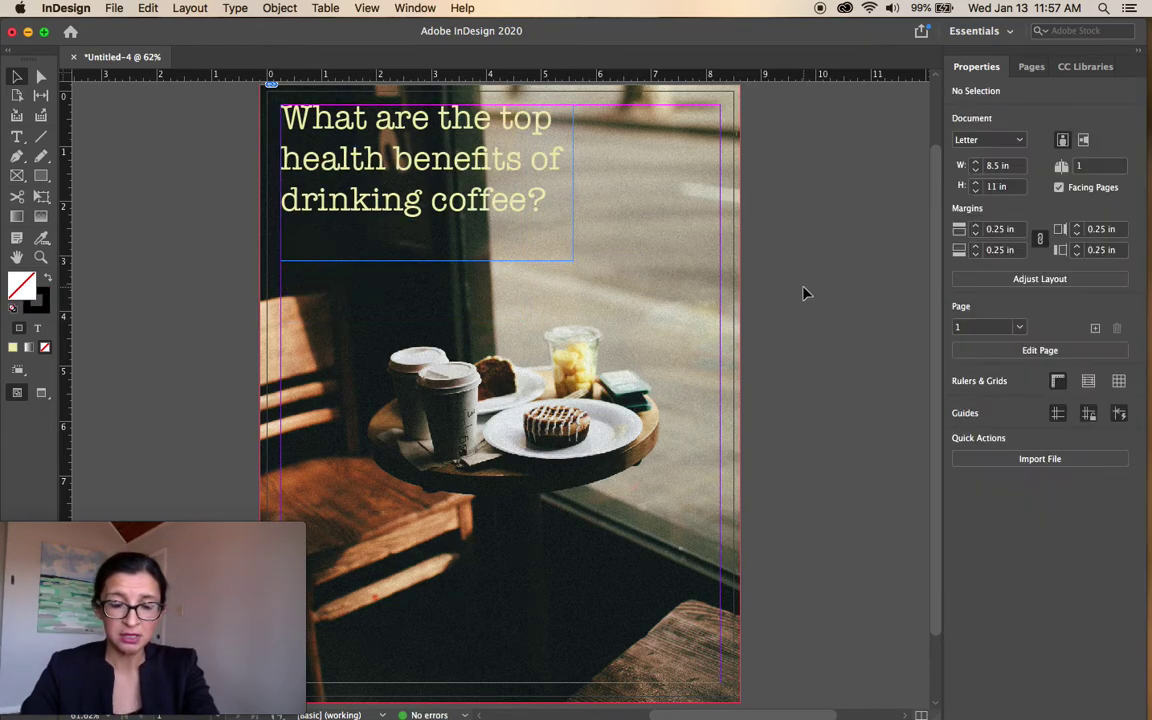
- Switch to the coffee article in Chrome and copy the text from the "Your brew gives you benefits" introduction through benefit 9
click(18, 138)
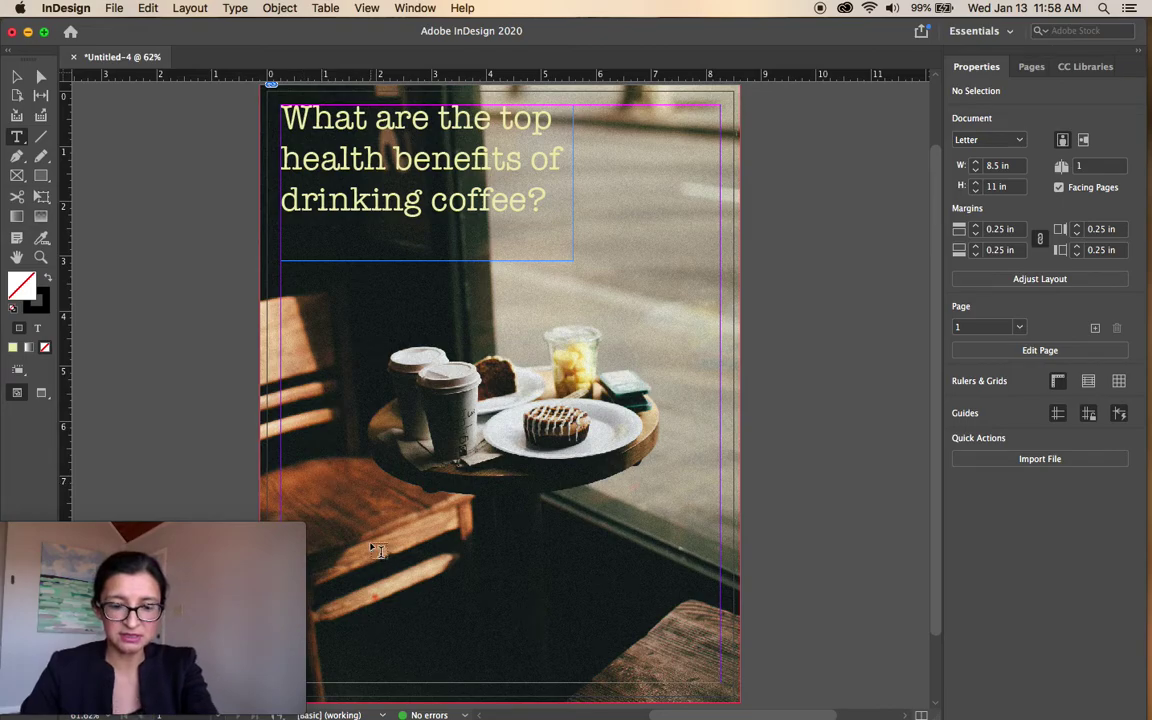
key(super+Tab)
key(super+Tab)
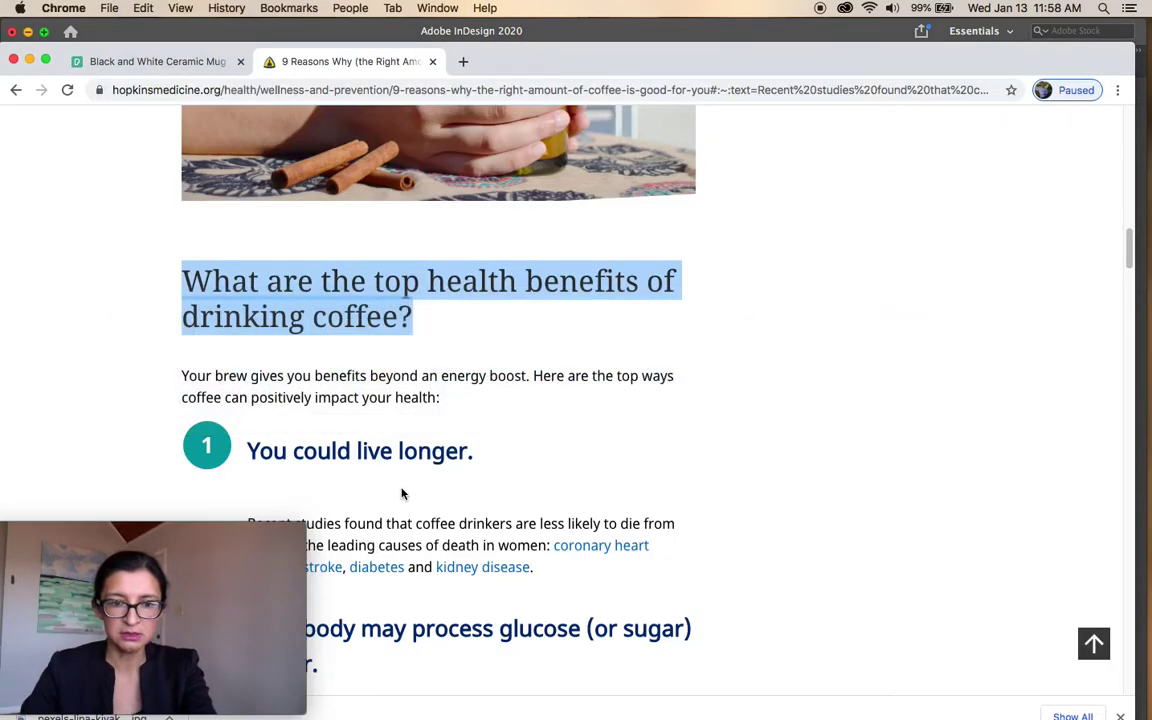
scroll(418, 490, up, 1)
scroll(418, 490, up, 5)
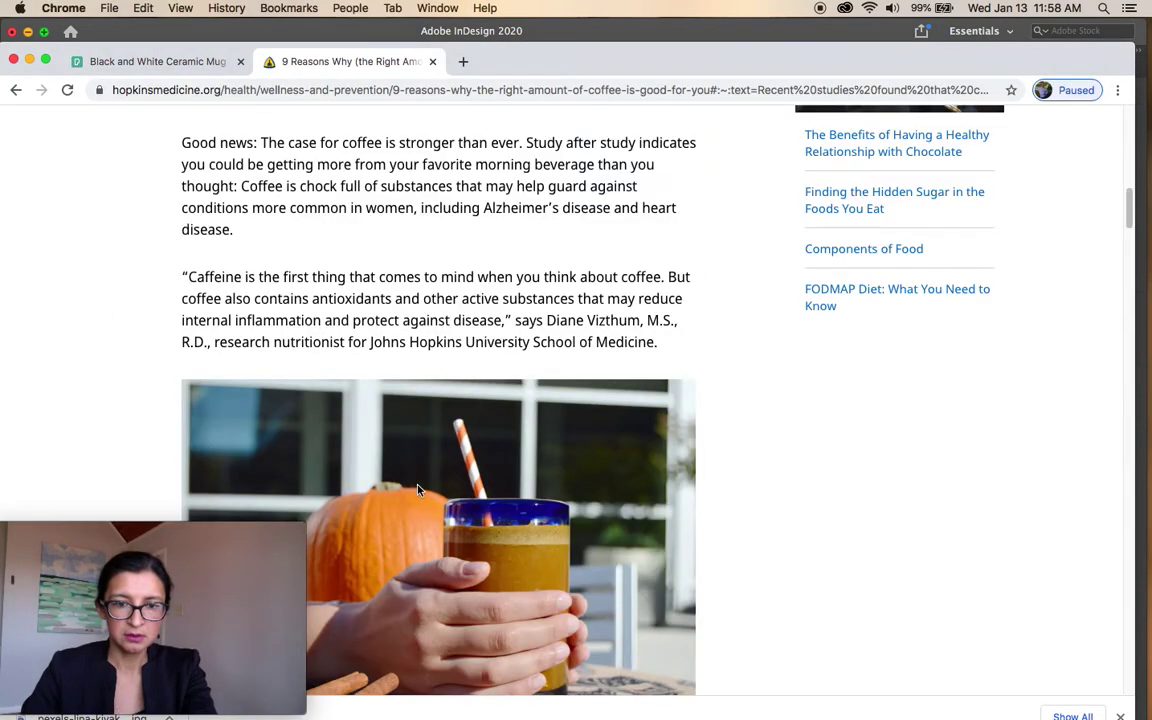
scroll(418, 490, down, 2)
scroll(418, 490, up, 5)
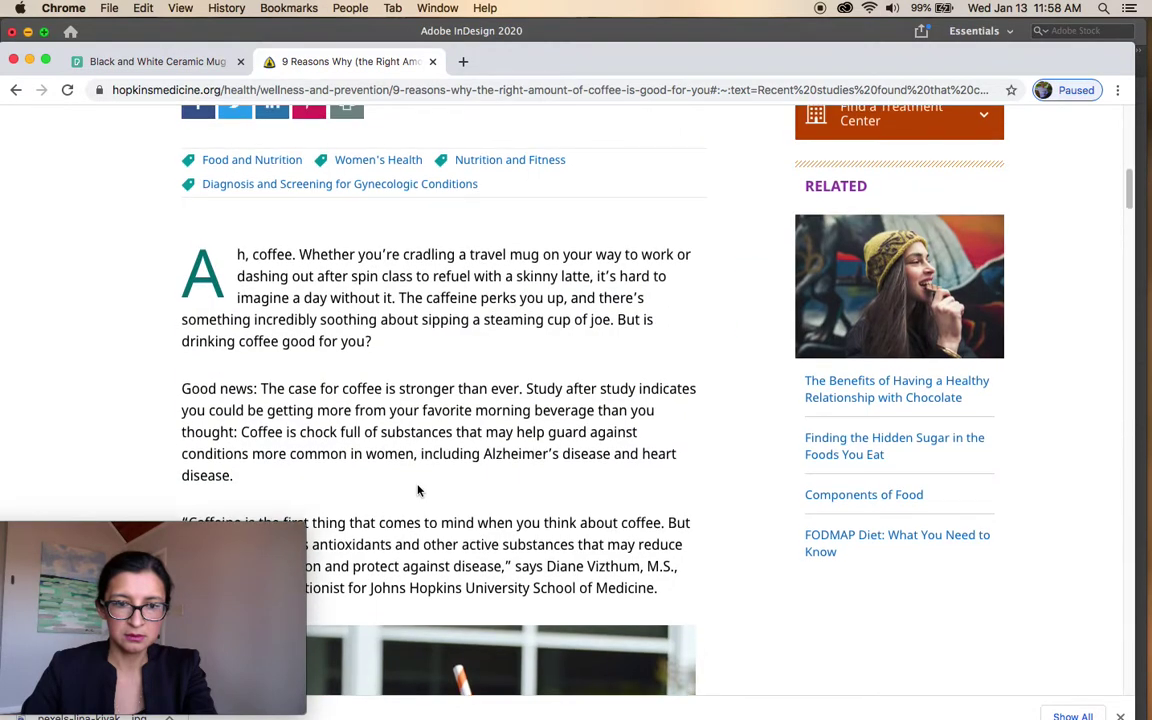
scroll(418, 490, up, 3)
scroll(418, 492, down, 15)
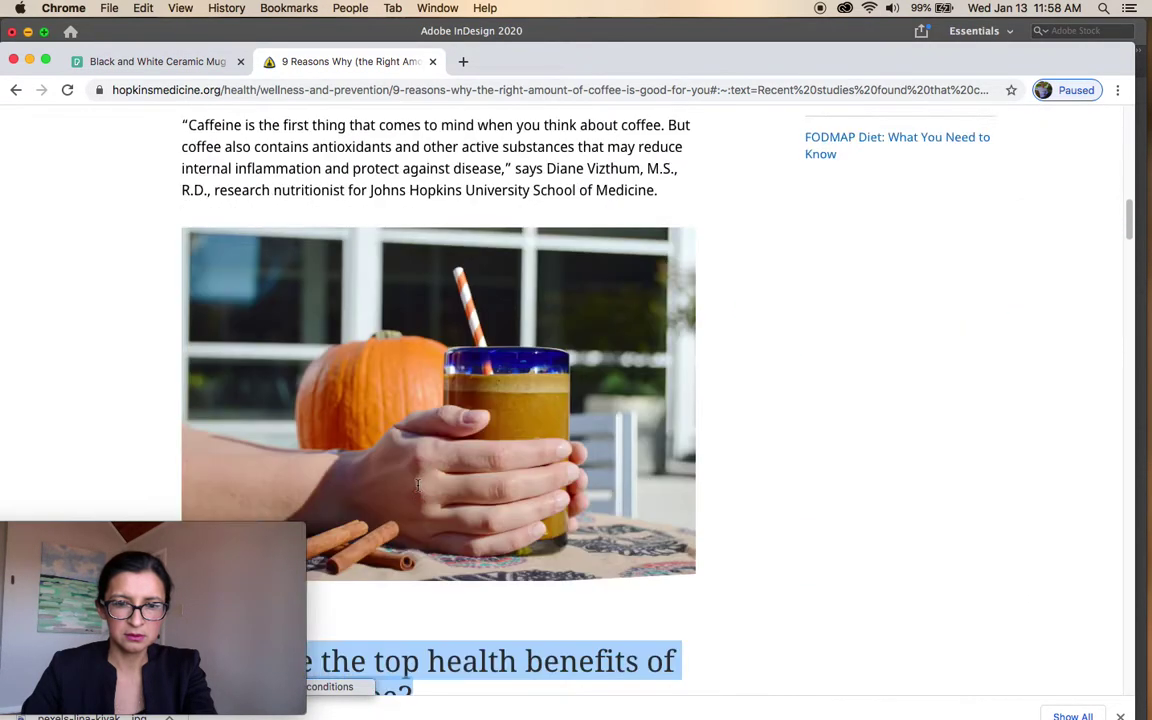
scroll(418, 486, up, 1)
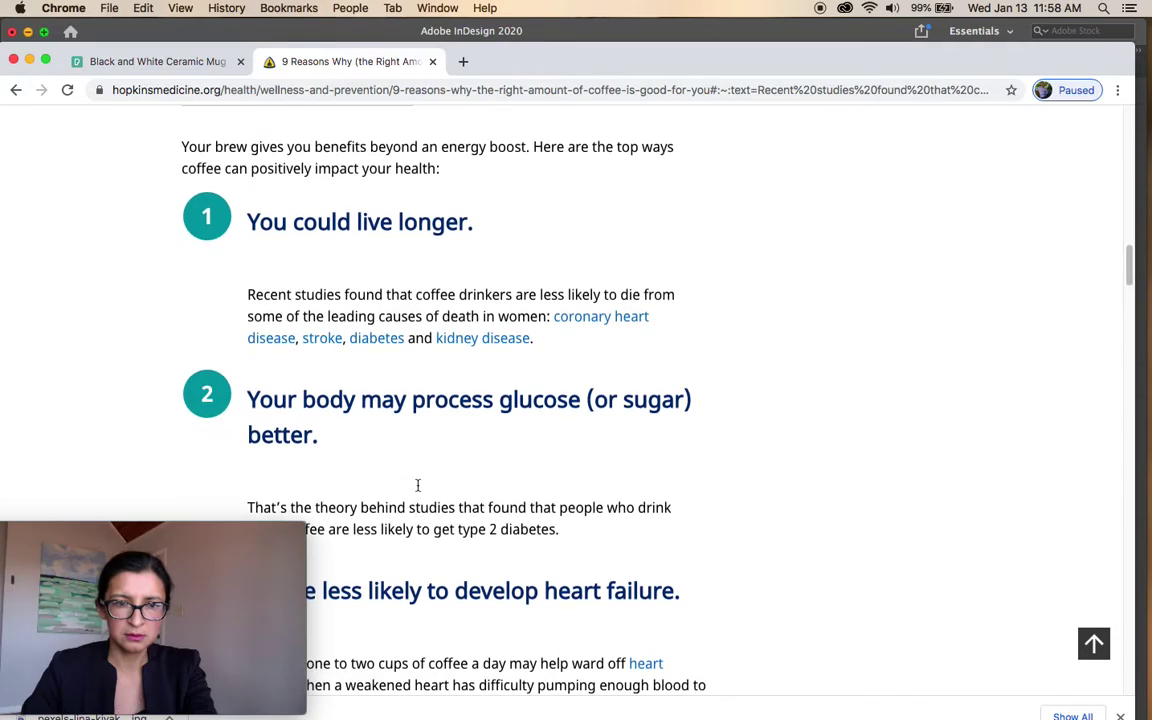
drag(183, 147, 703, 436)
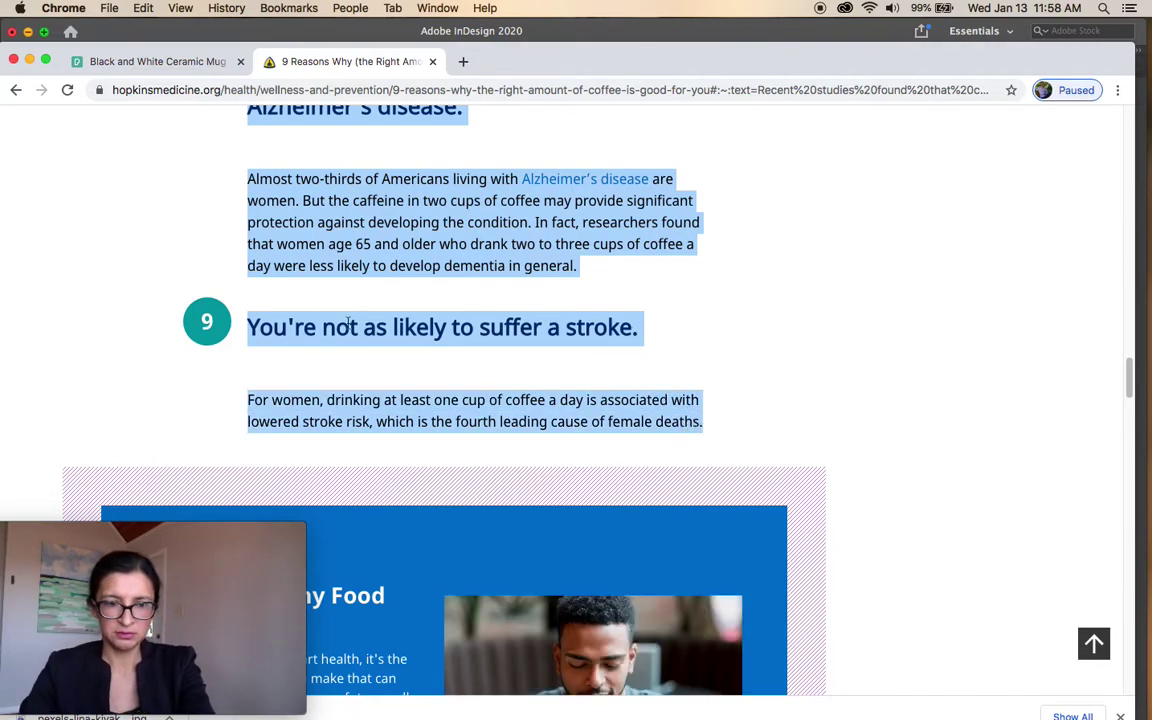
- Back in InDesign, paste the article text into a new frame about 7.88 by 4.06 in and move it to the page's lower part
key(super+Tab)
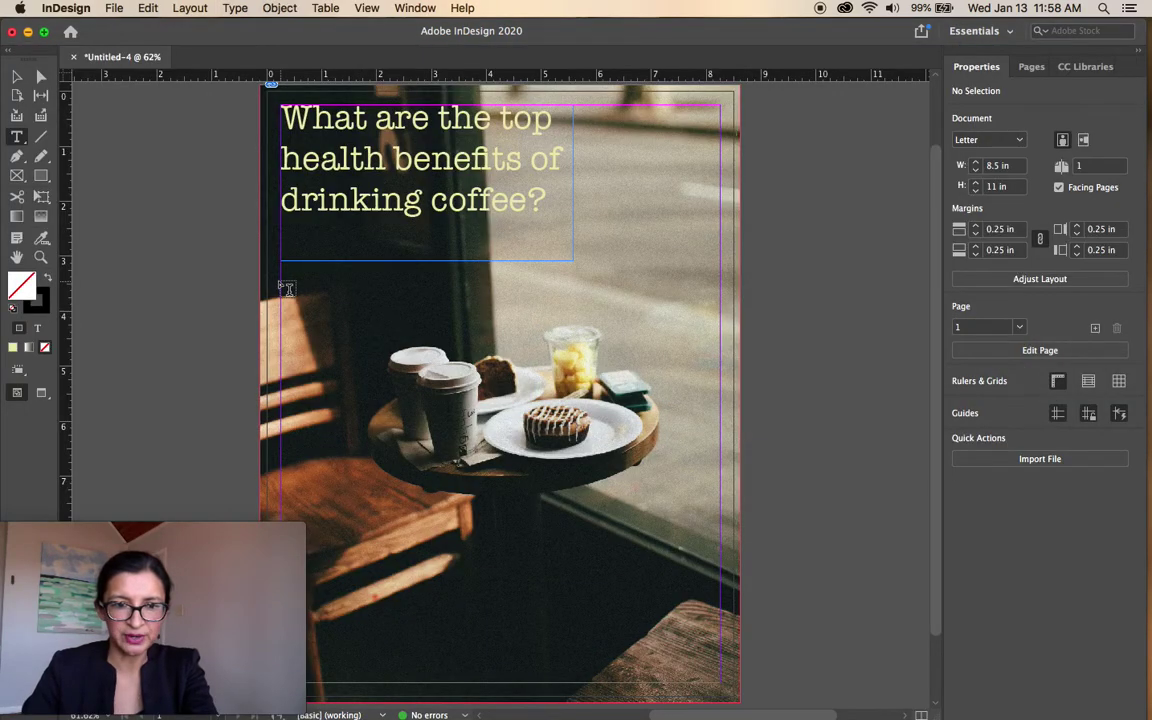
mouse_move(282, 280)
mouse_down()
mouse_move(478, 342)
mouse_move(665, 503)
mouse_move(712, 502)
mouse_up()
key(super+v)
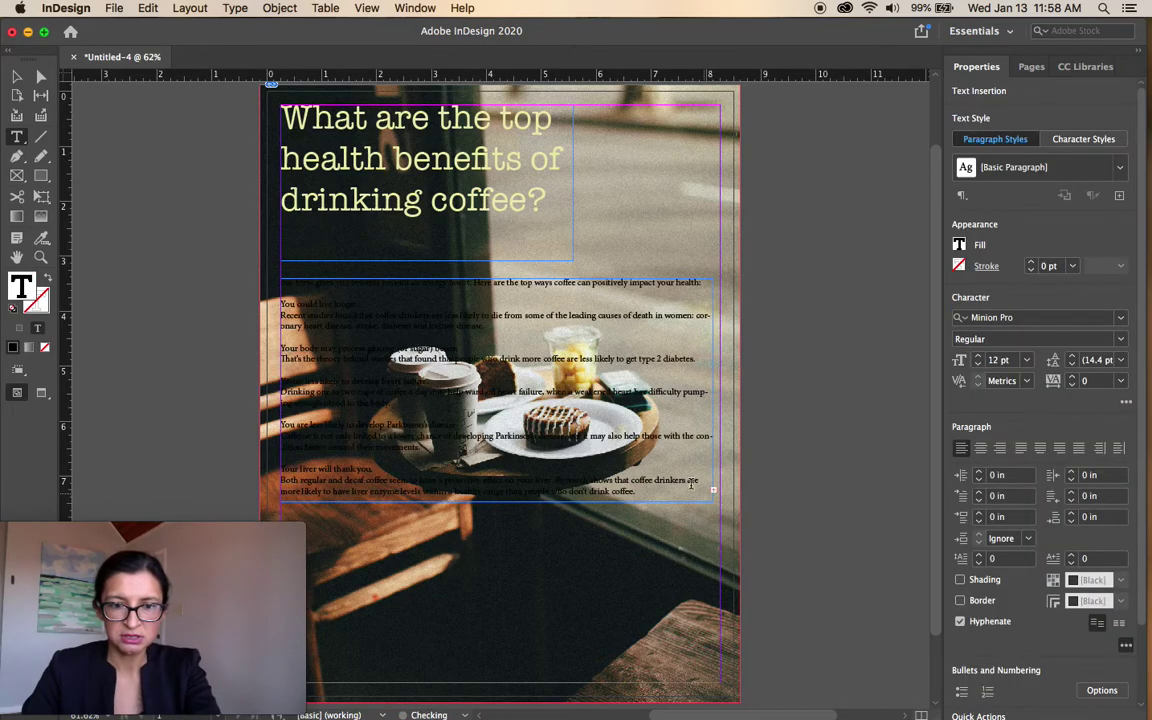
click(17, 76)
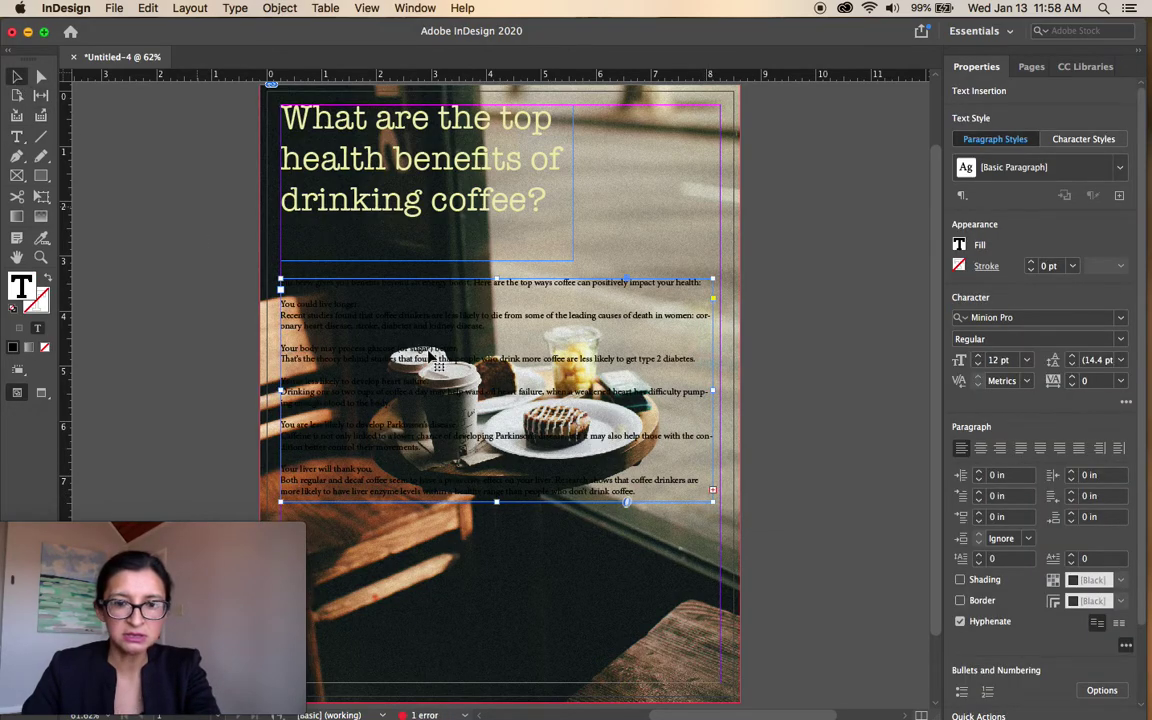
drag(462, 291, 464, 468)
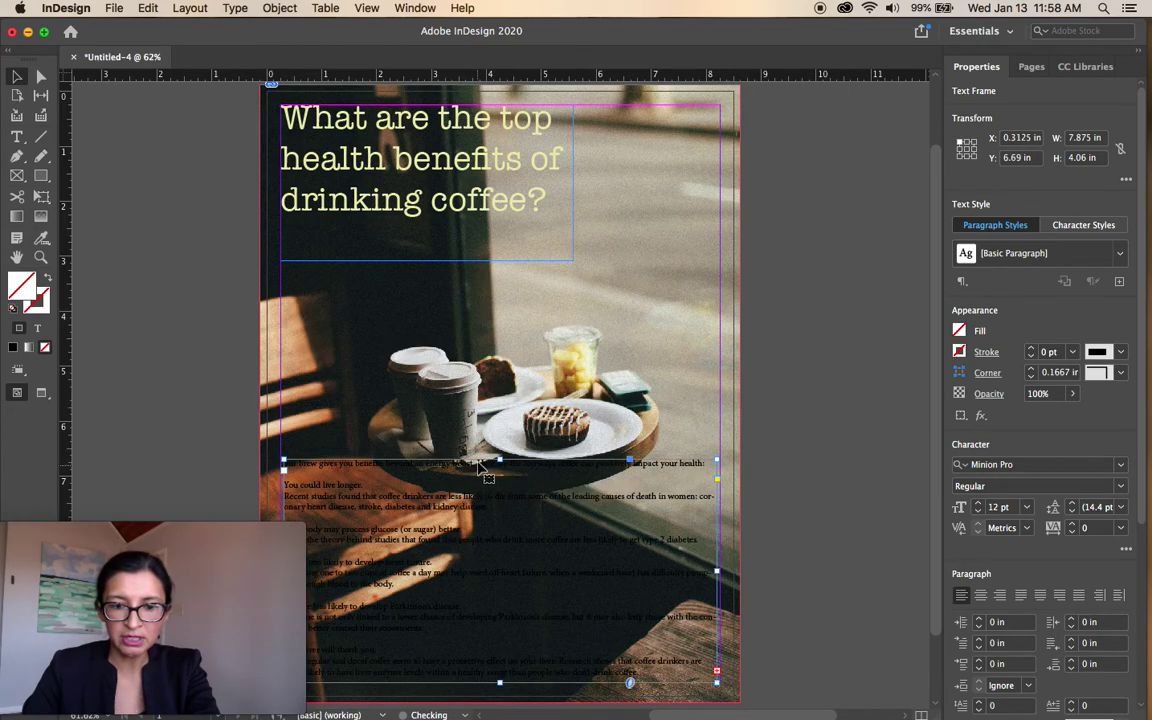
- Move the introductory paragraph out of the article text into its own frame, about 3.39 by 1.26 in, below the heading's right end
triple_click(352, 466)
key(cmd+c)
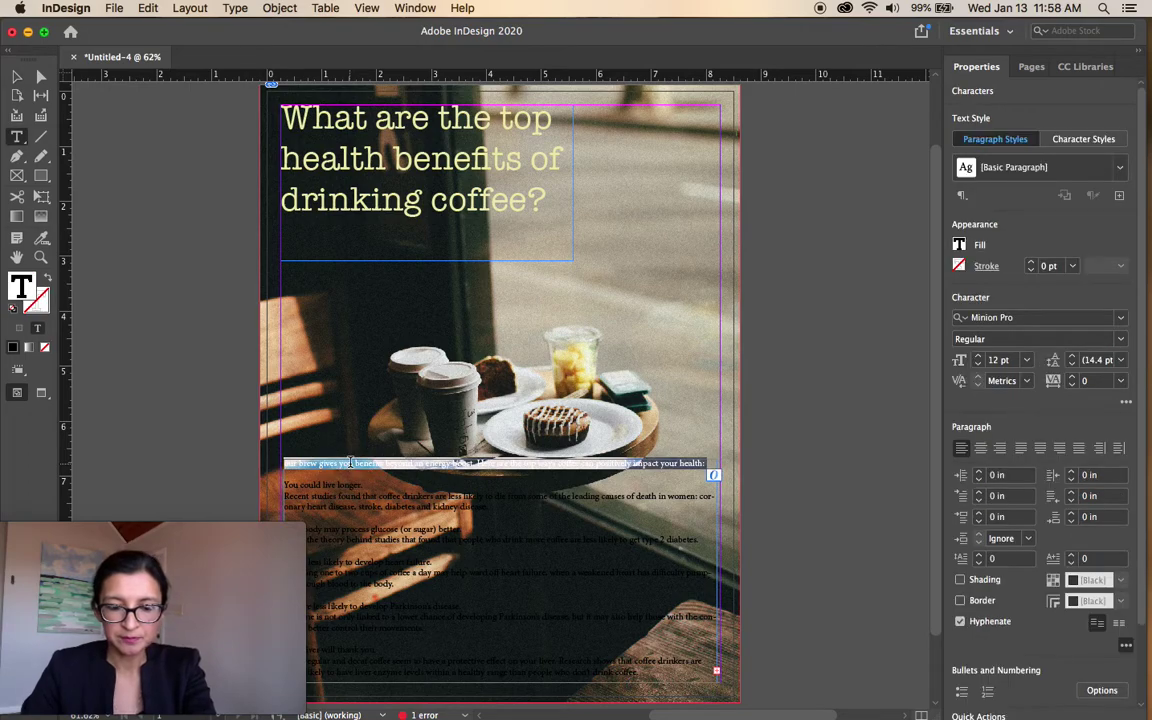
key(BackSpace)
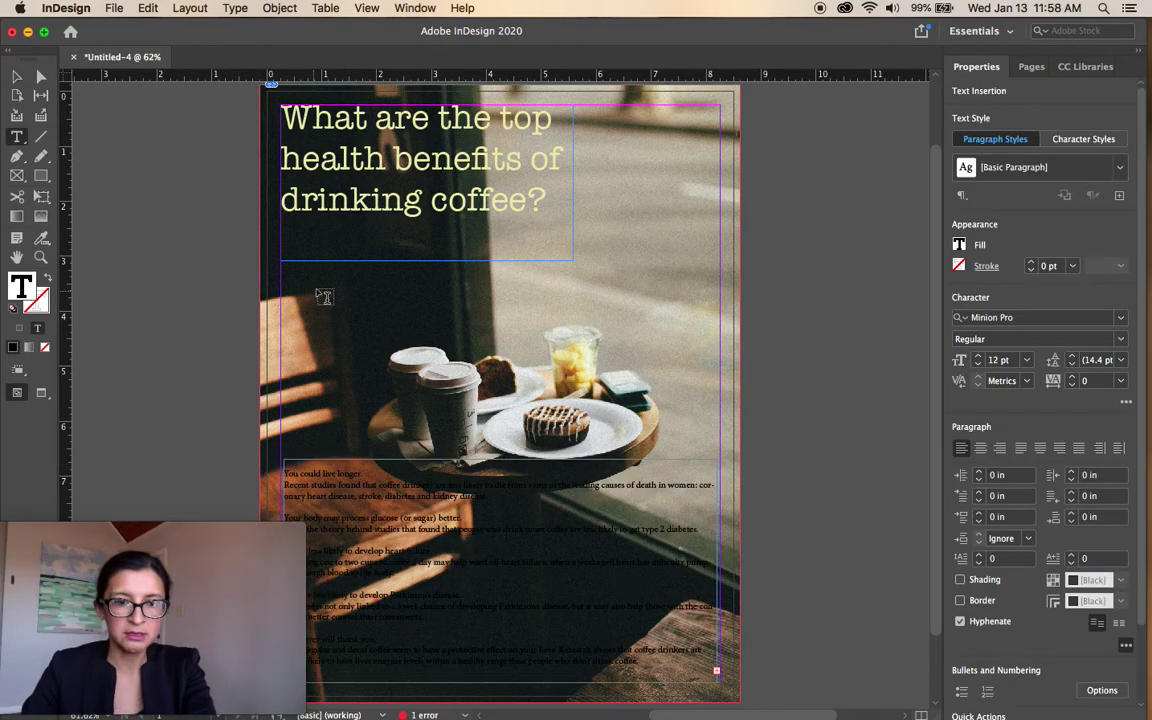
drag(530, 267, 718, 336)
key(cmd+v)
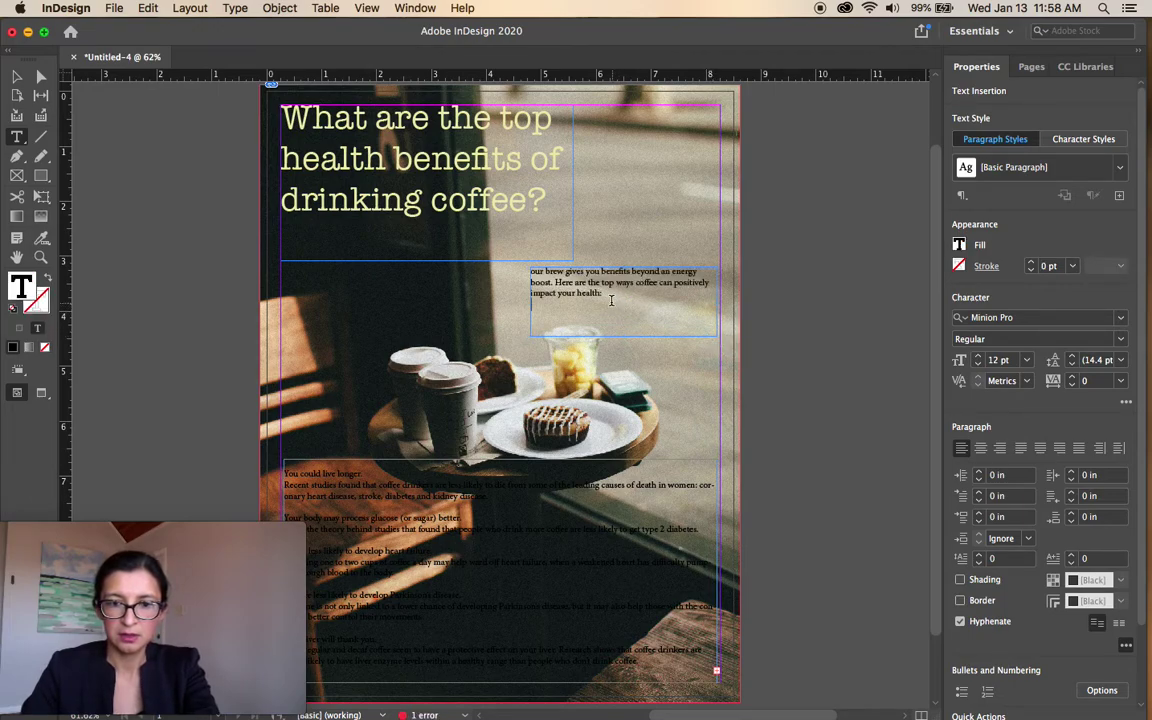
- Set the introductory text to 18 pt and add the missing capital "Y" at its start
drag(600, 302, 531, 268)
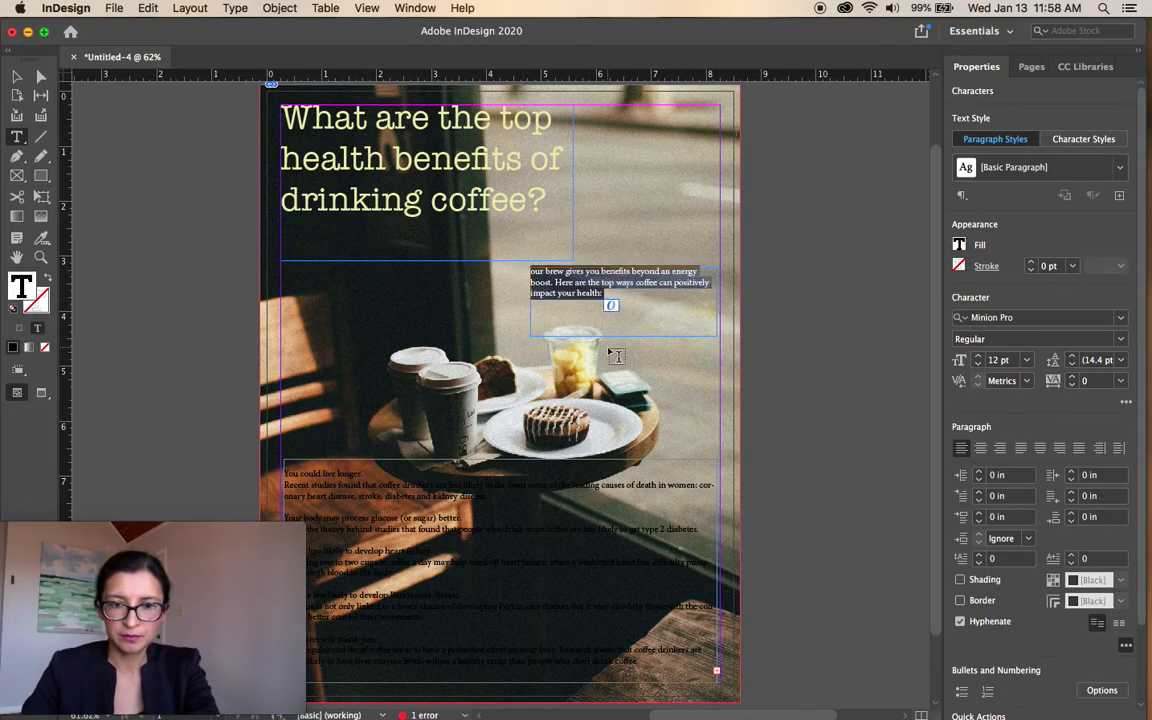
click(1028, 361)
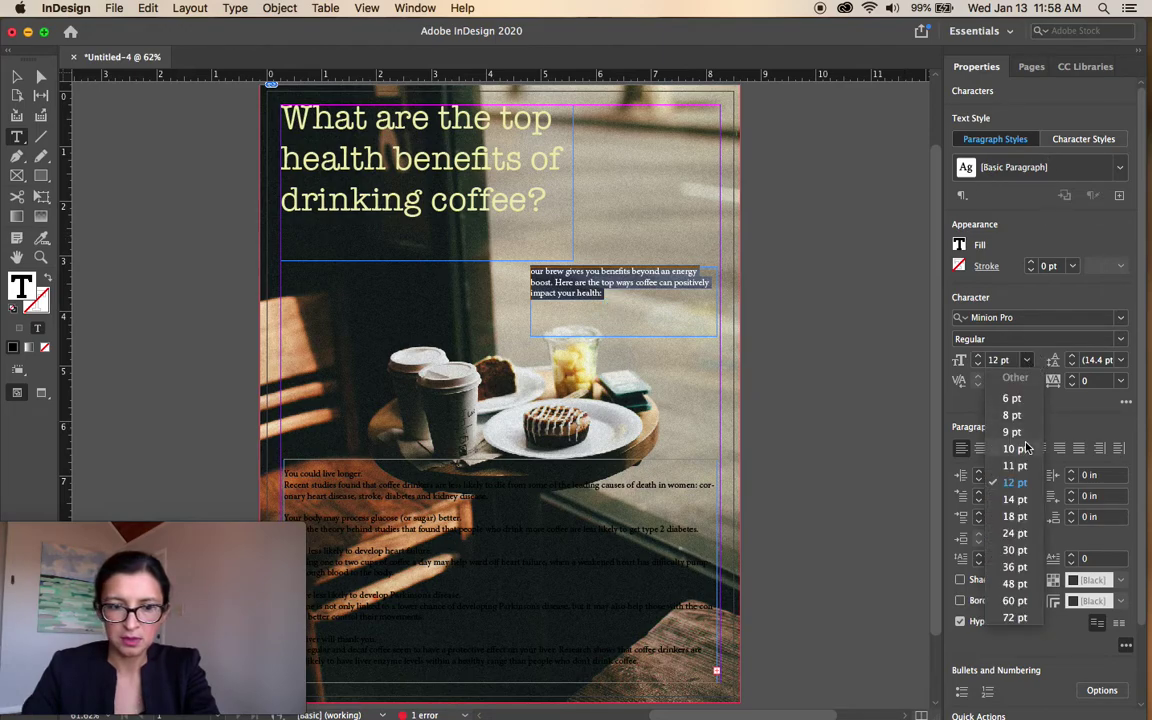
click(1014, 516)
click(535, 270)
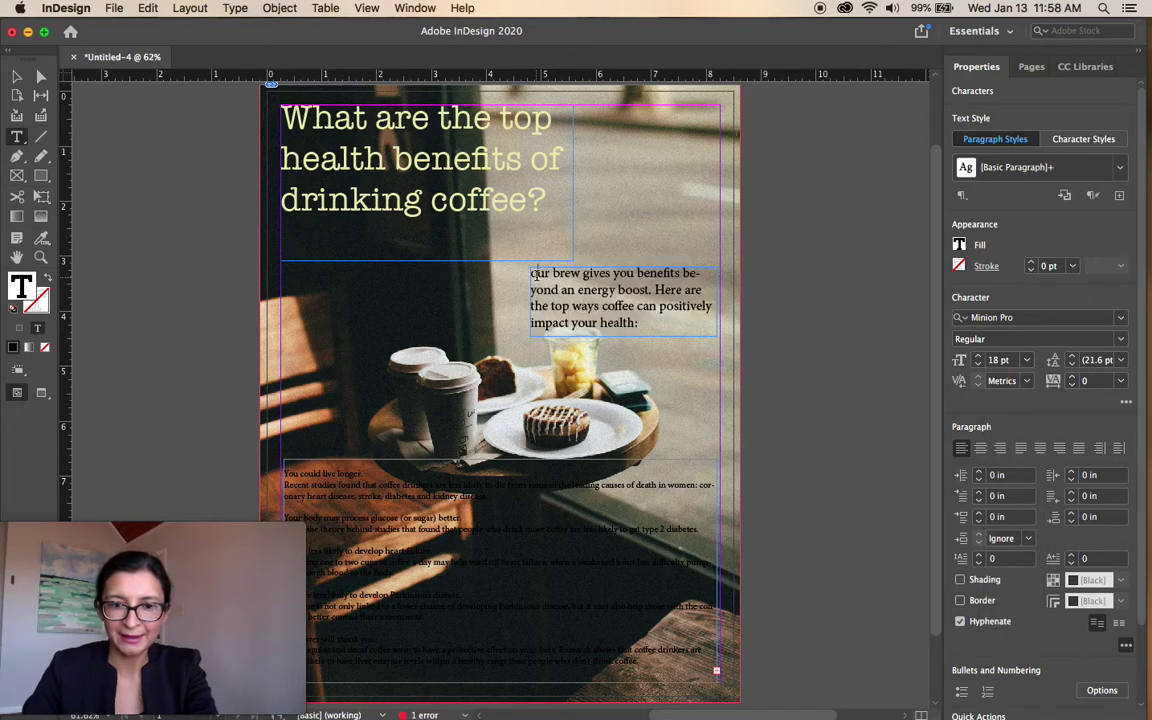
key(Left)
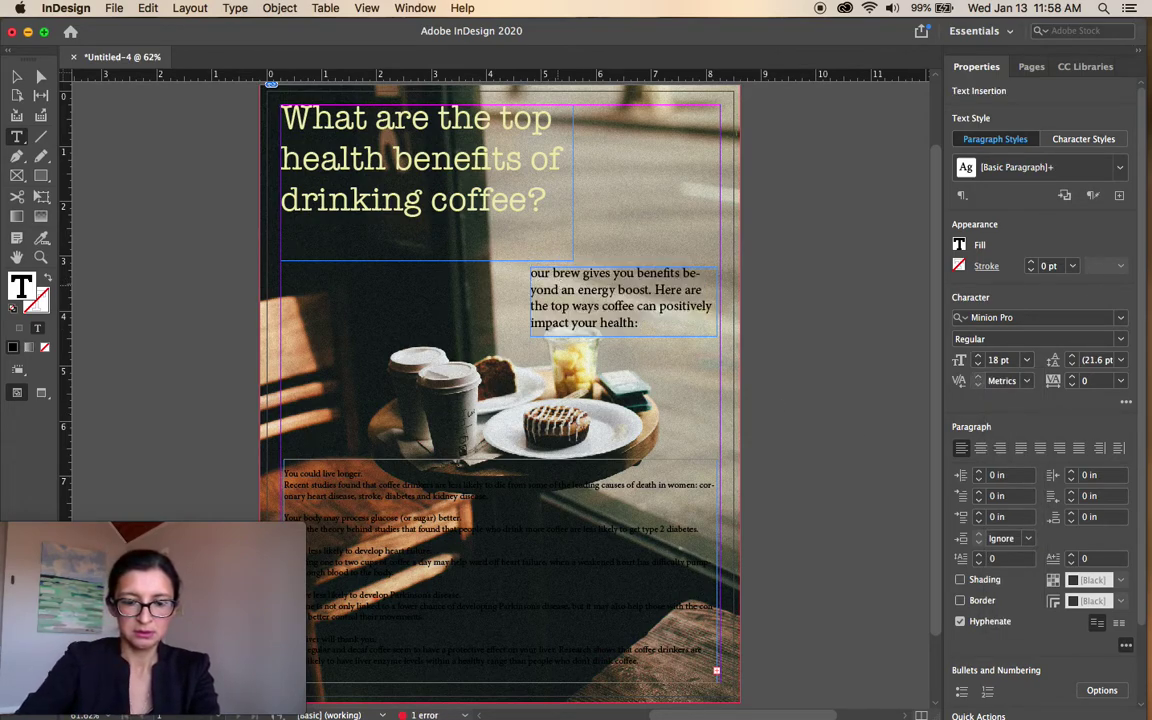
text(Y)
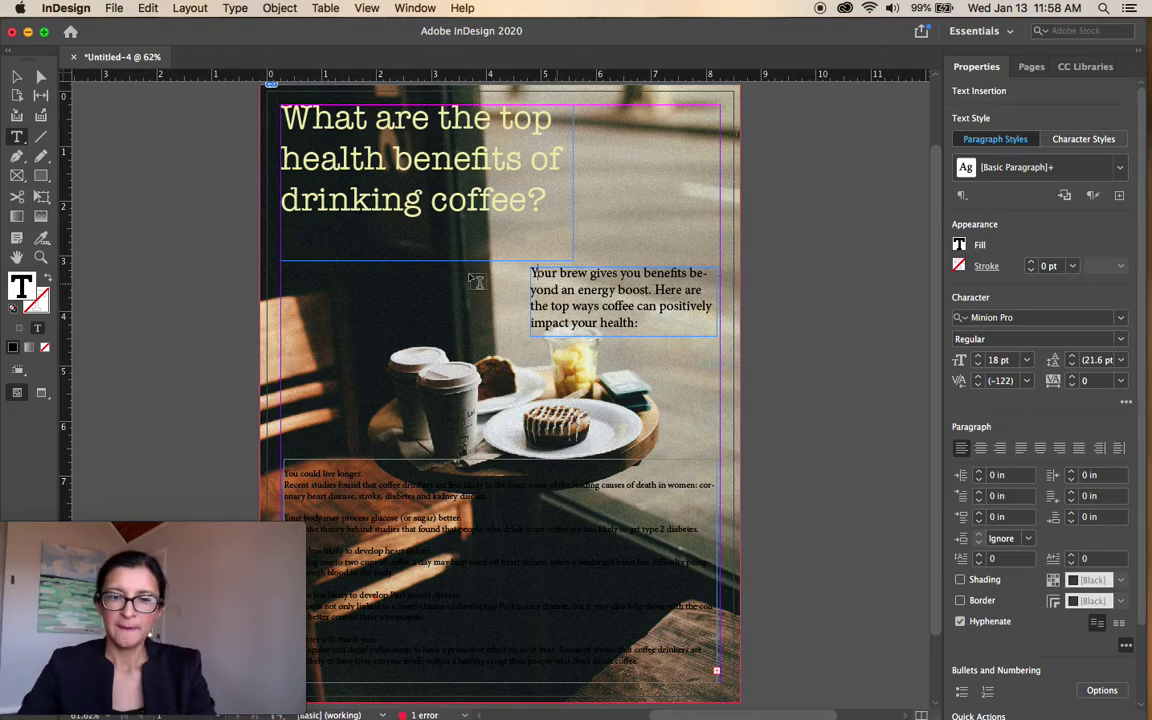
- Move the introduction frame up against the right margin at about 4.86, 2.73 in, adjust its height to about 1.31 in, and deselect it
click(16, 76)
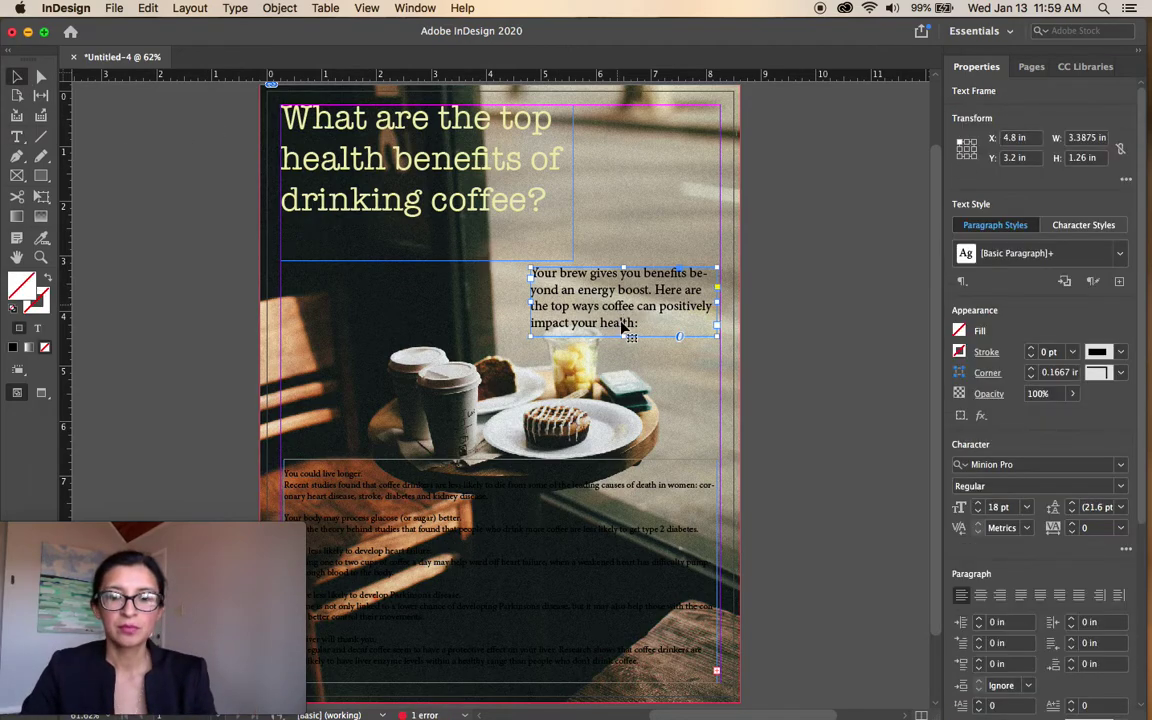
drag(626, 340, 625, 350)
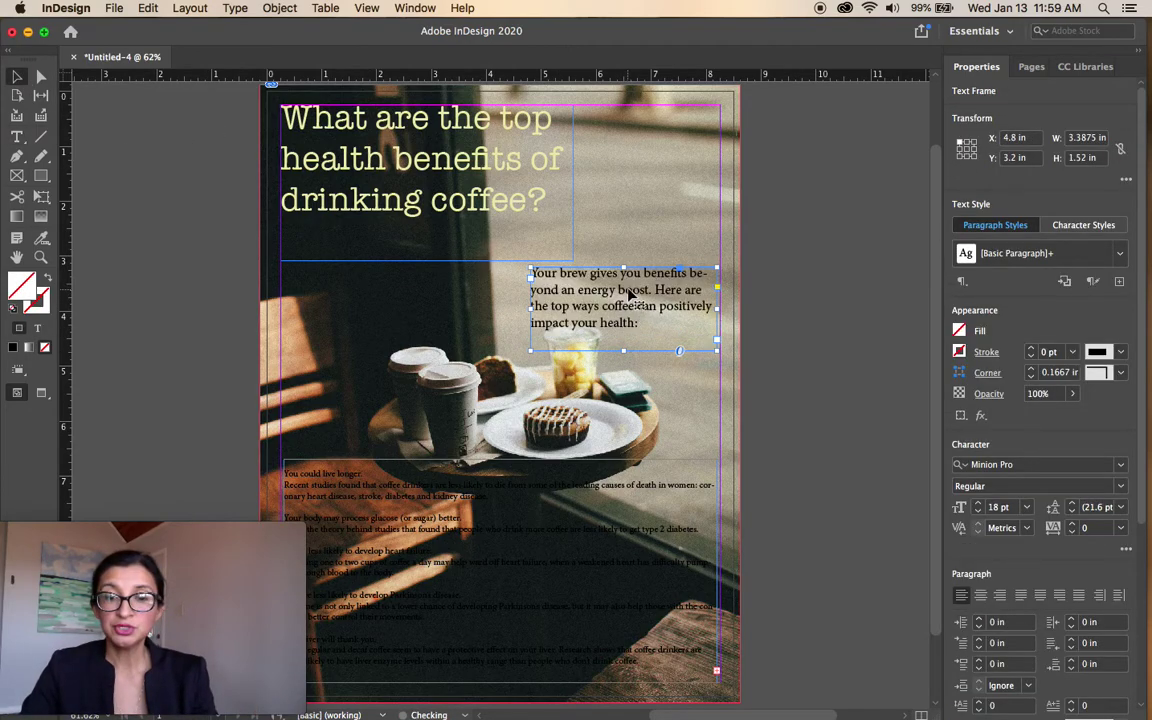
drag(644, 277, 648, 270)
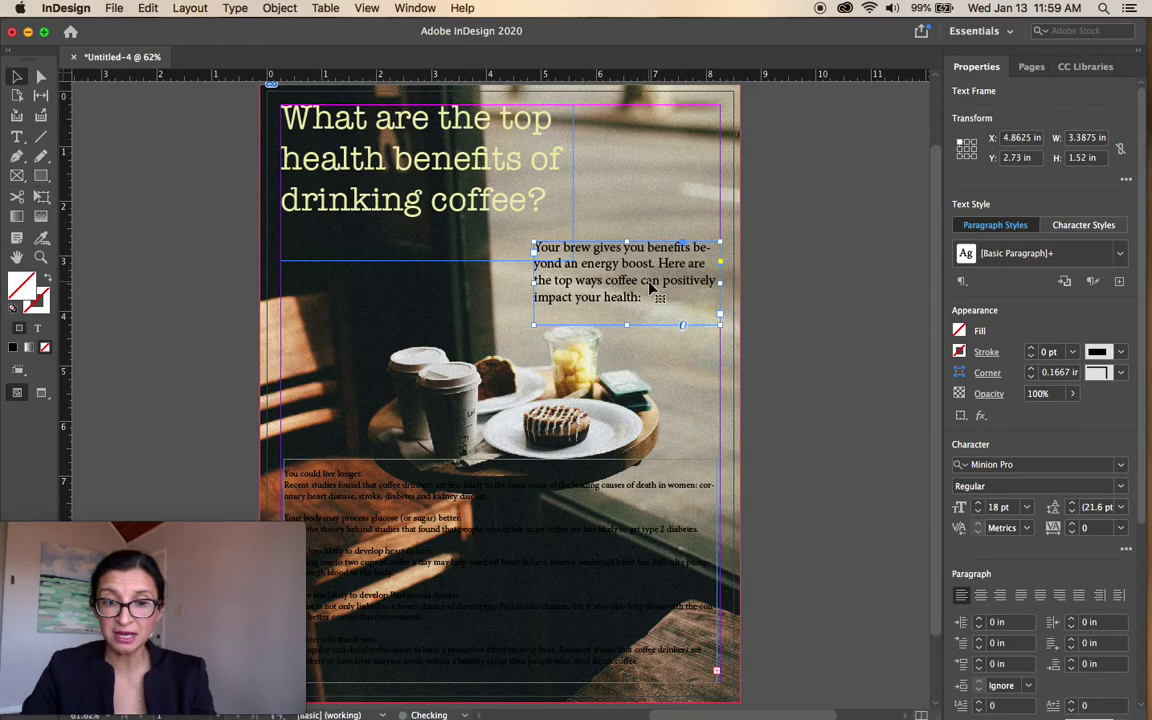
drag(628, 324, 627, 313)
click(779, 309)
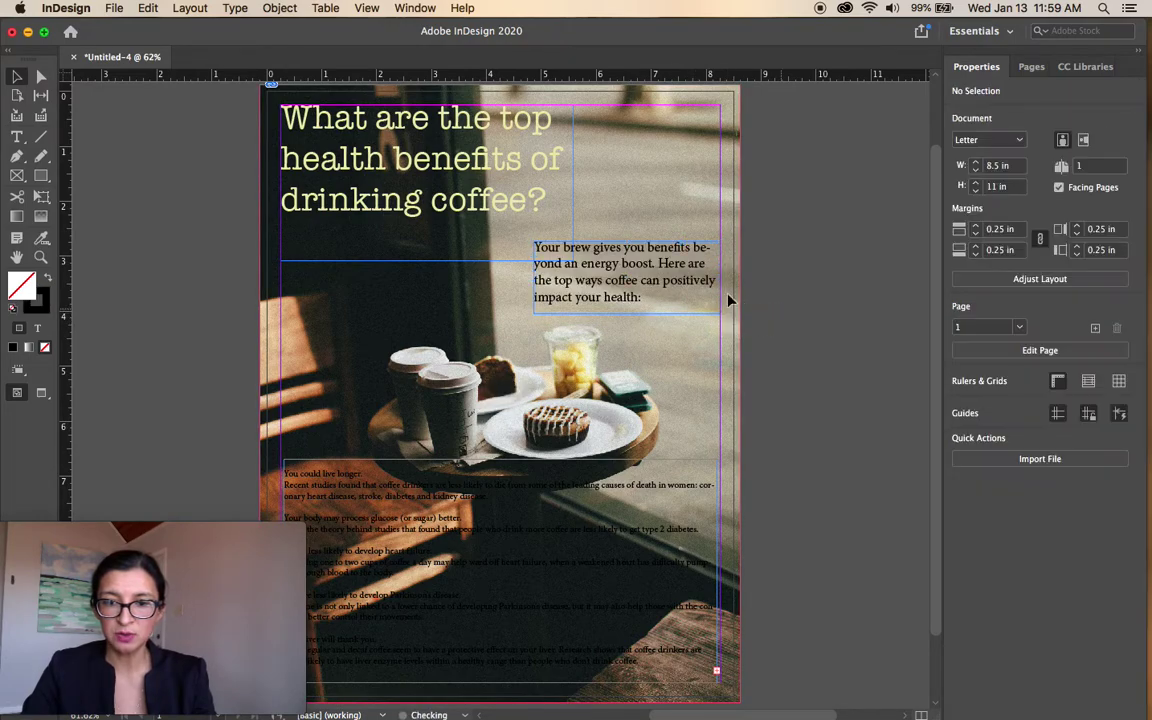
- Draw a rectangle about 3.9 by 1.78 in around the introductory text and swap its black stroke to the fill
click(697, 284)
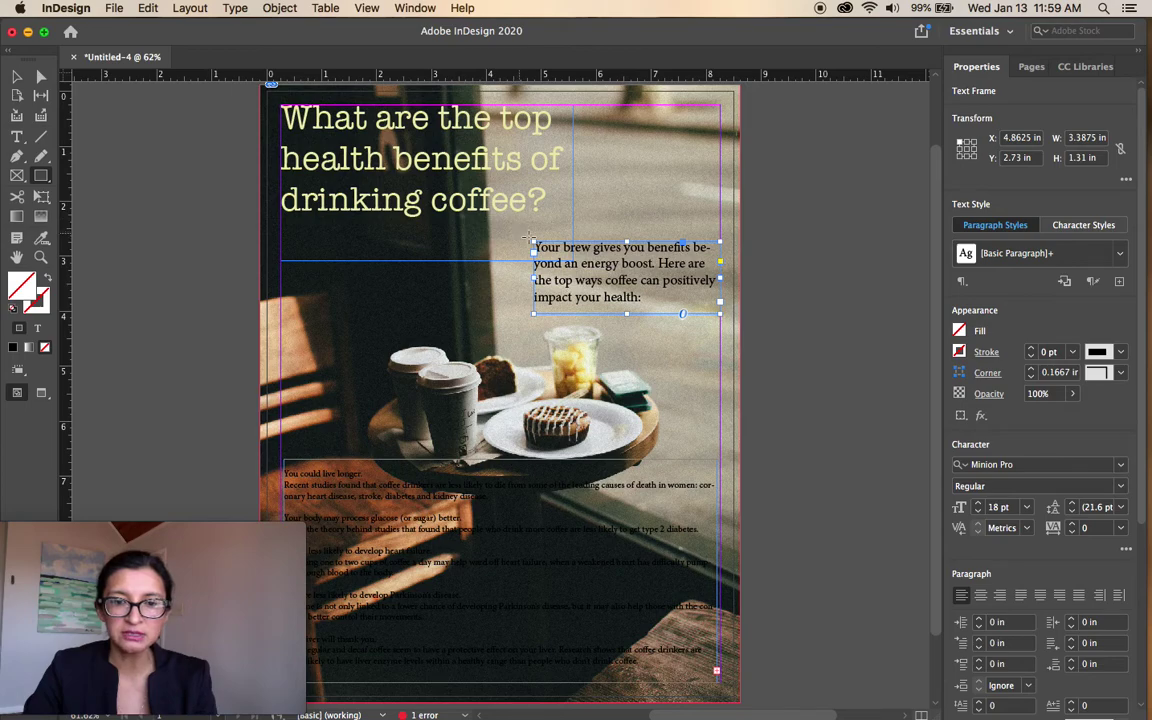
drag(515, 229, 729, 326)
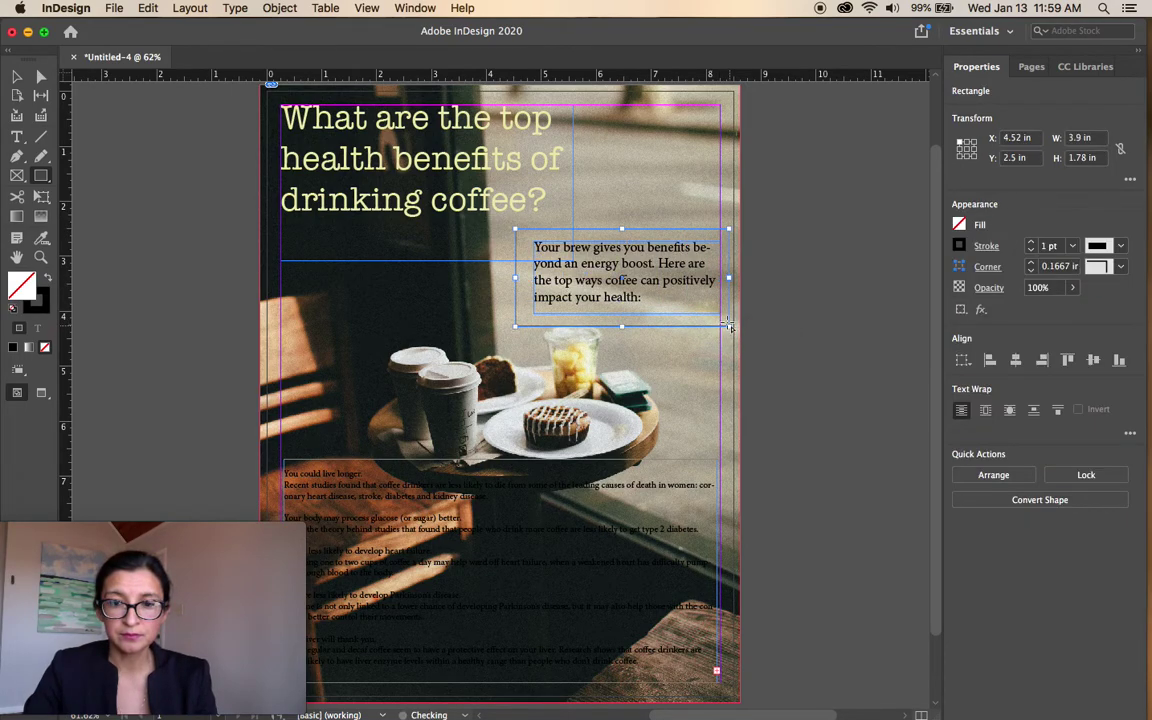
click(48, 280)
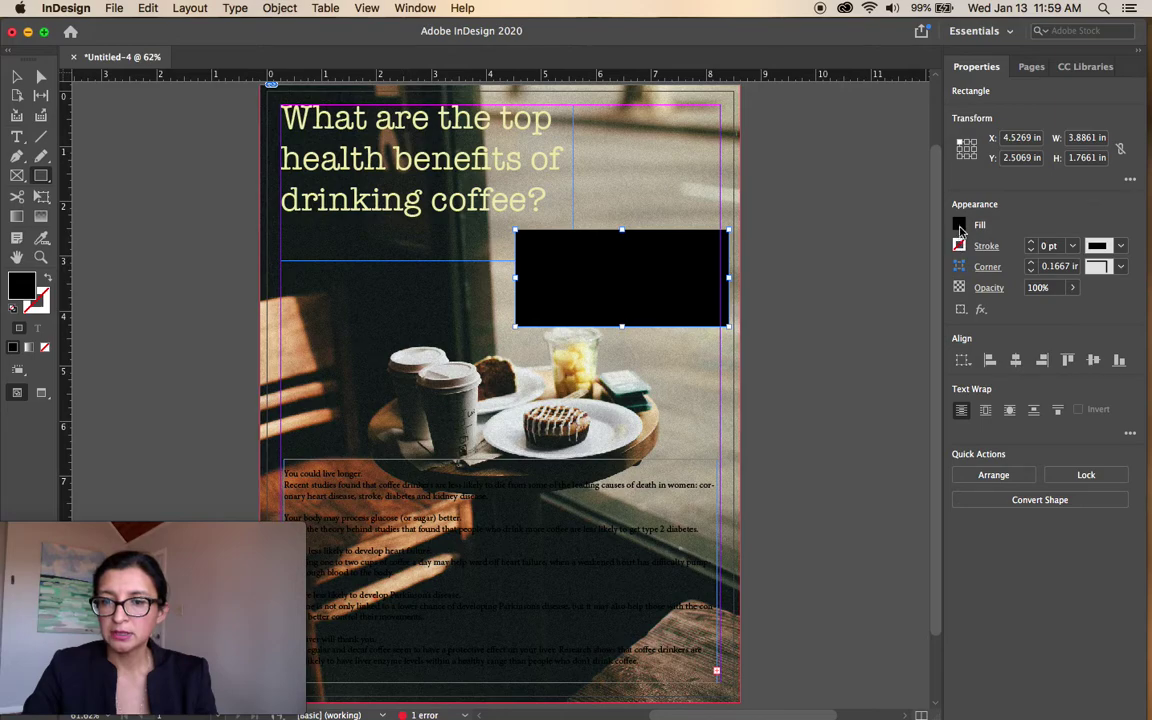
- Fill the rectangle with the blue C=100 M=90 Y=10 swatch
click(959, 228)
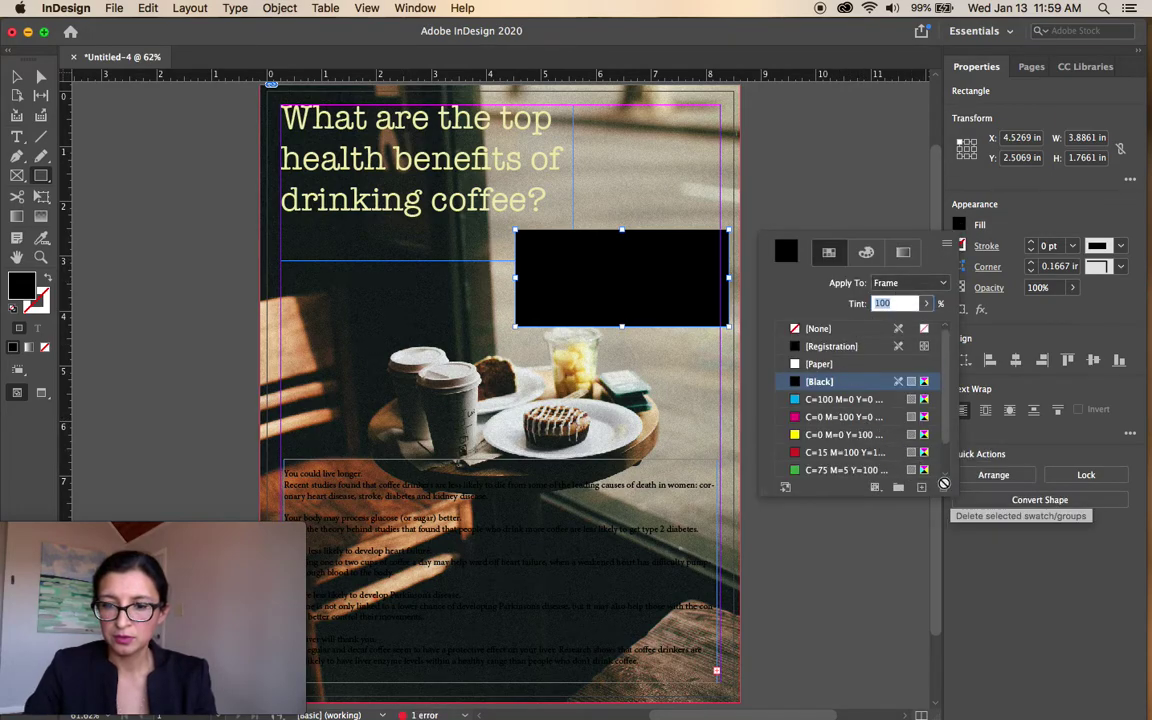
drag(946, 427, 950, 457)
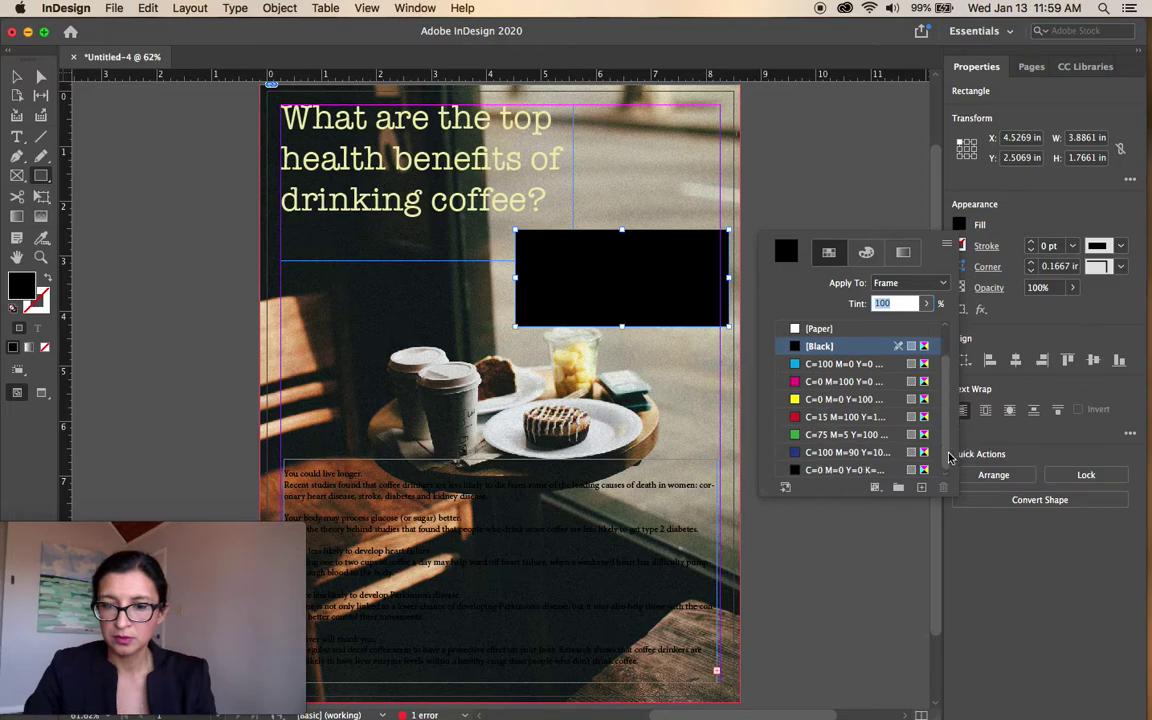
click(828, 453)
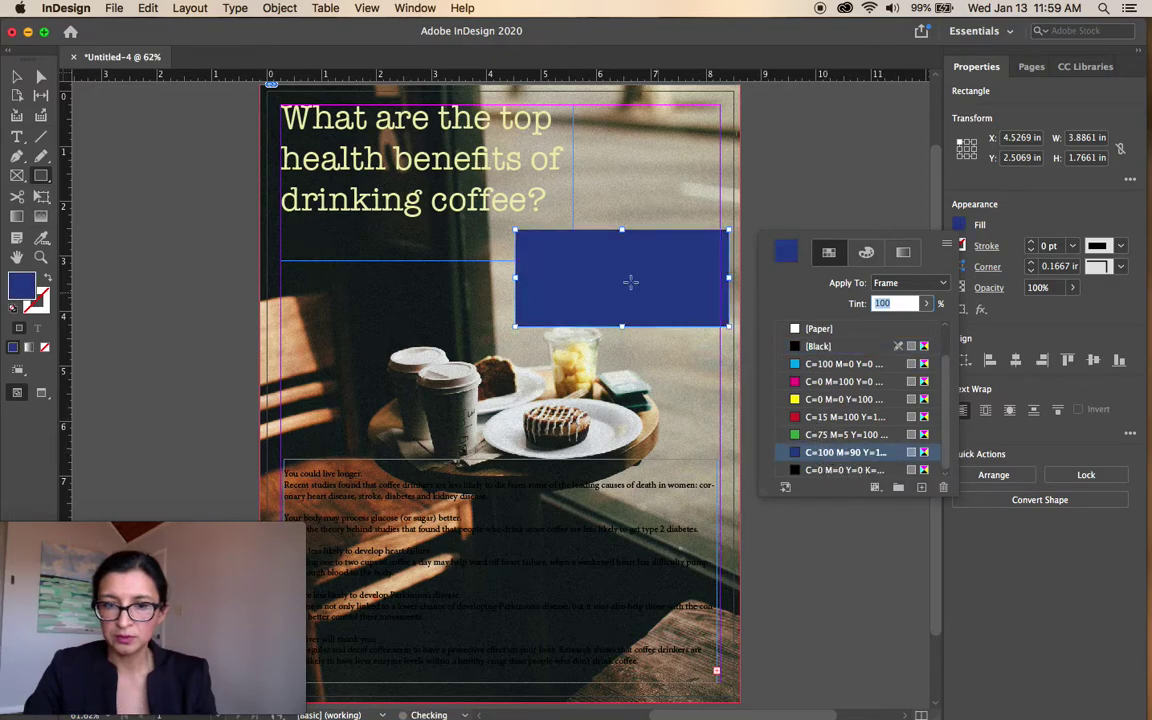
- Set the rectangle's fill to the pale cream colour #ececd1
double_click(24, 287)
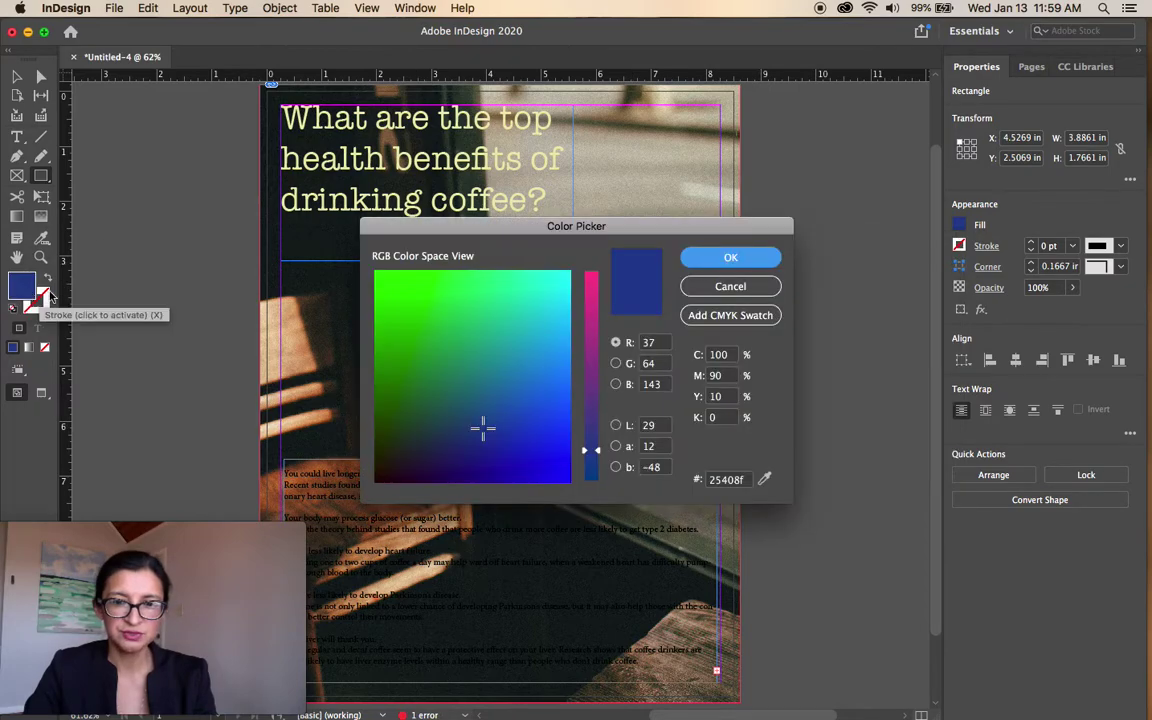
click(534, 282)
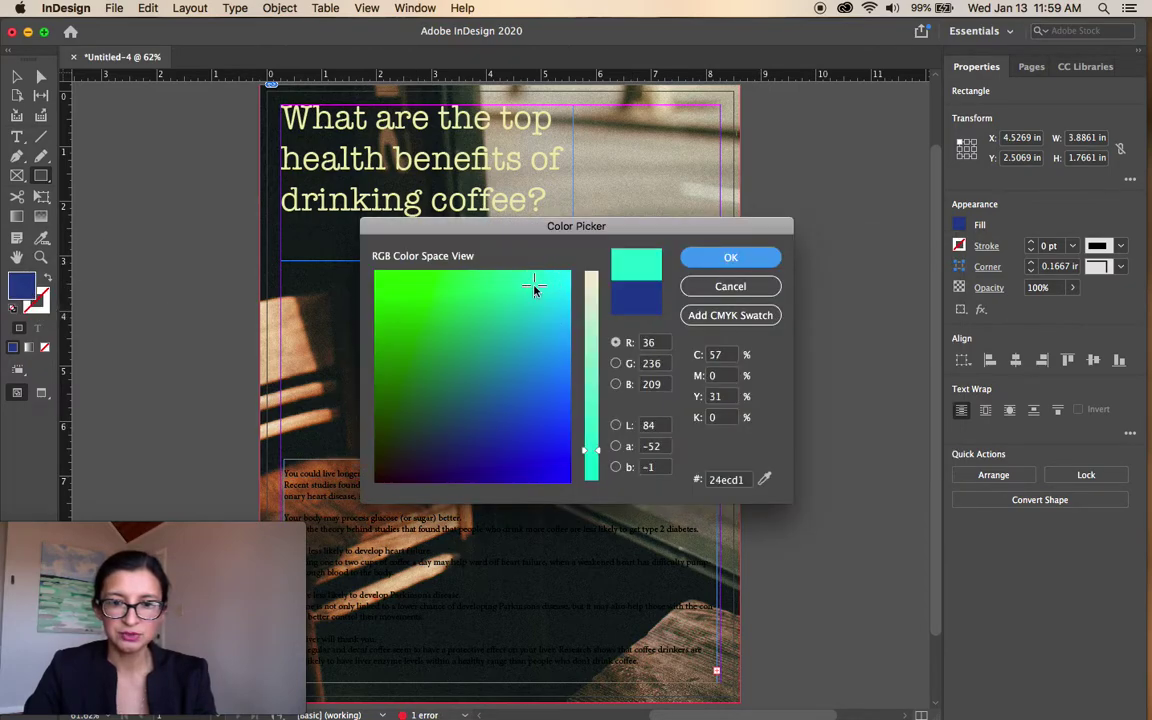
click(590, 288)
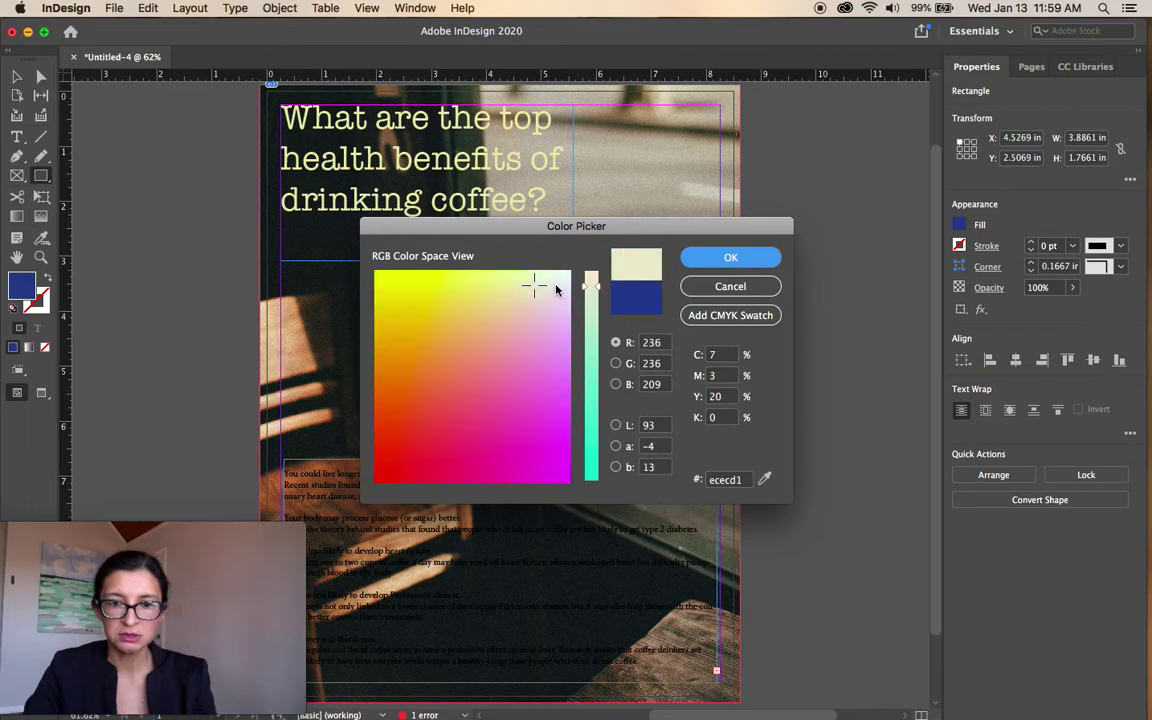
click(692, 262)
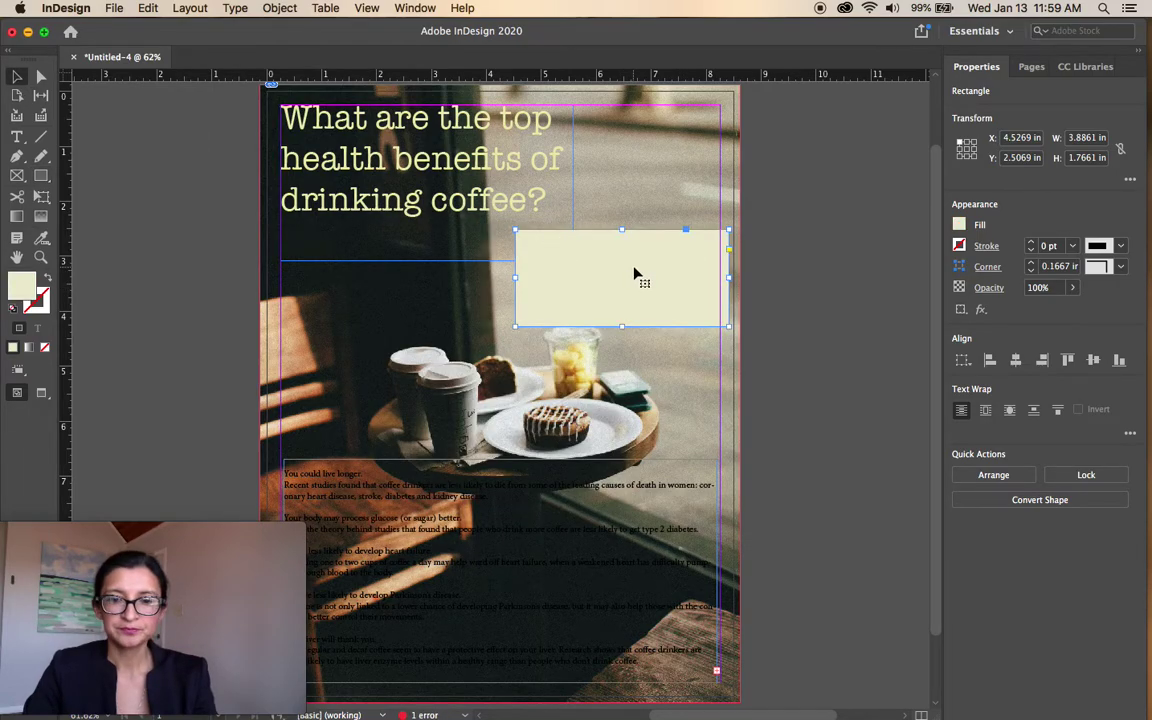
- Send the pale cream rectangle to the back of the stacking order and deselect it
right_click(638, 270)
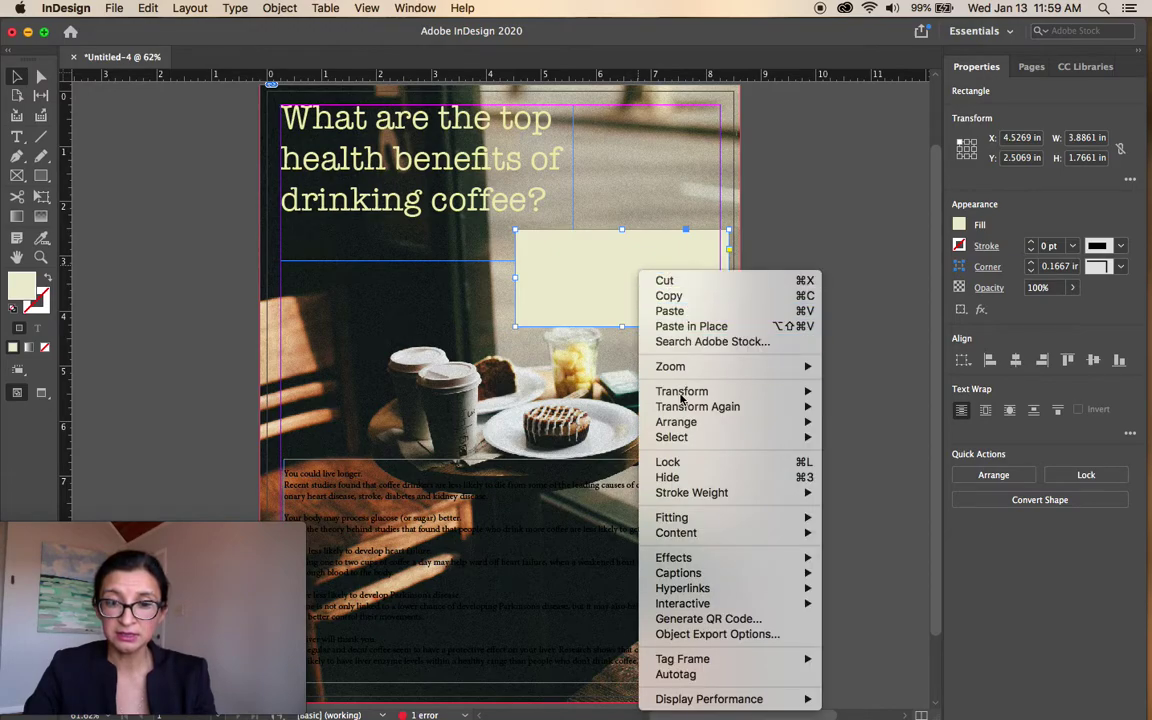
mouse_move(751, 430)
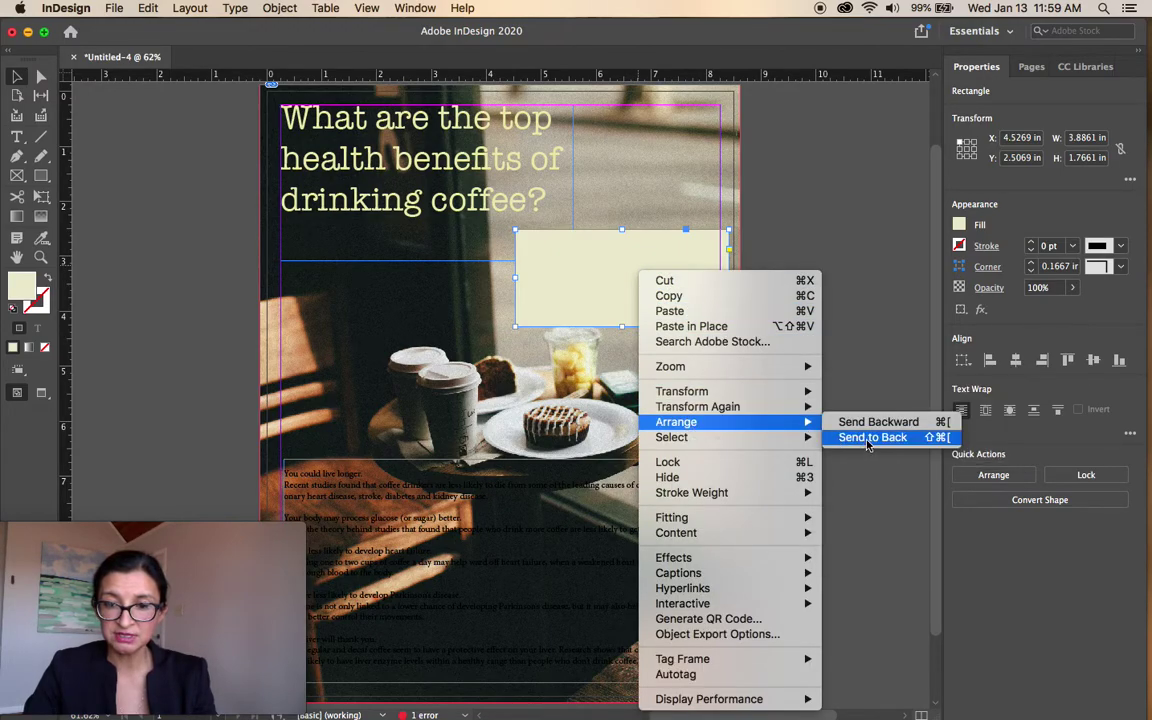
click(869, 438)
click(842, 405)
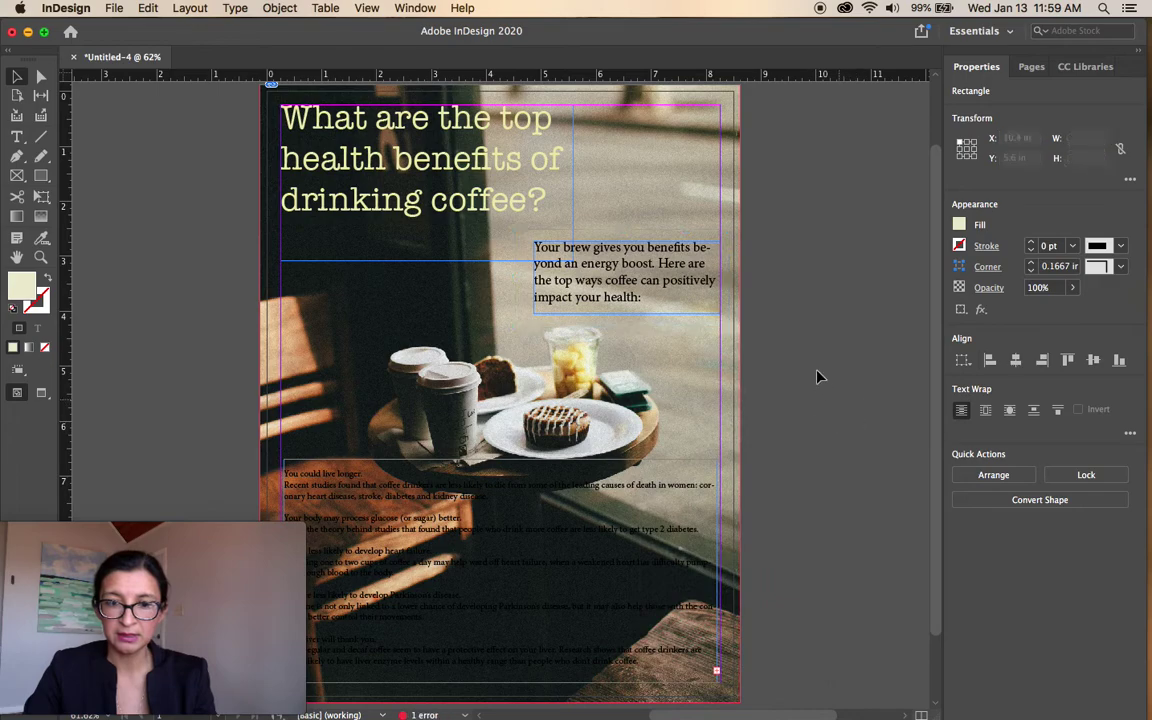
- Send the full-bleed coffee photo to the back, behind the cream rectangle, deselect it, and exit the full-screen page preview
click(693, 201)
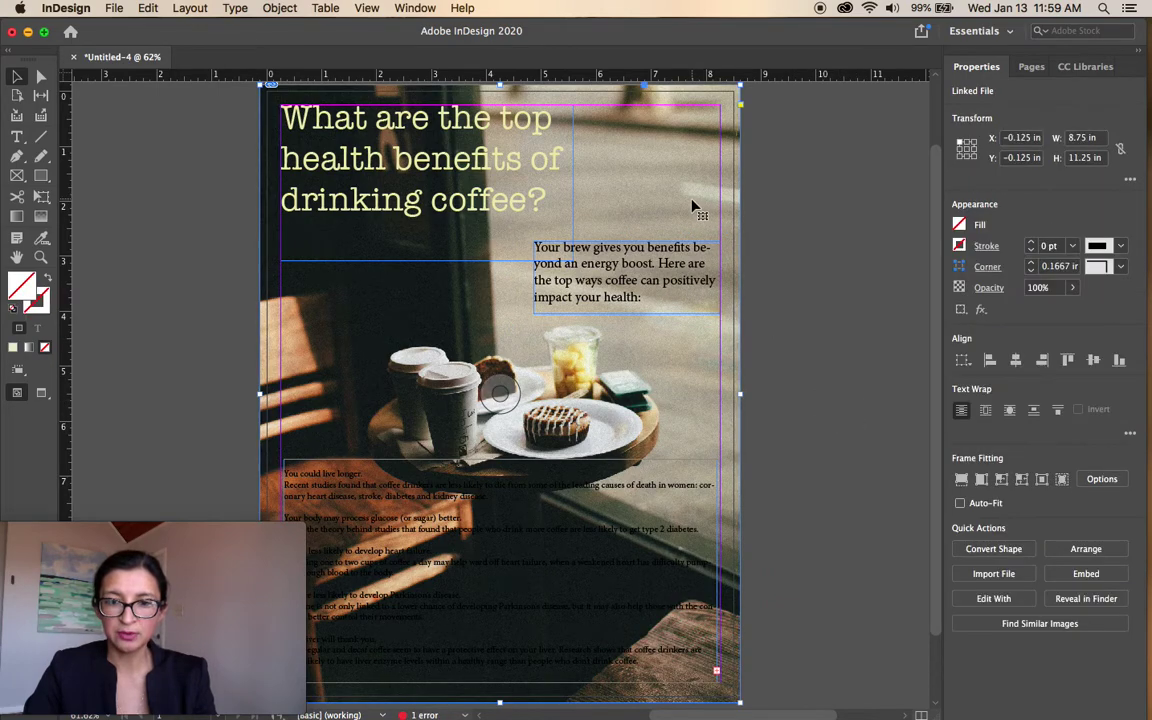
right_click(691, 205)
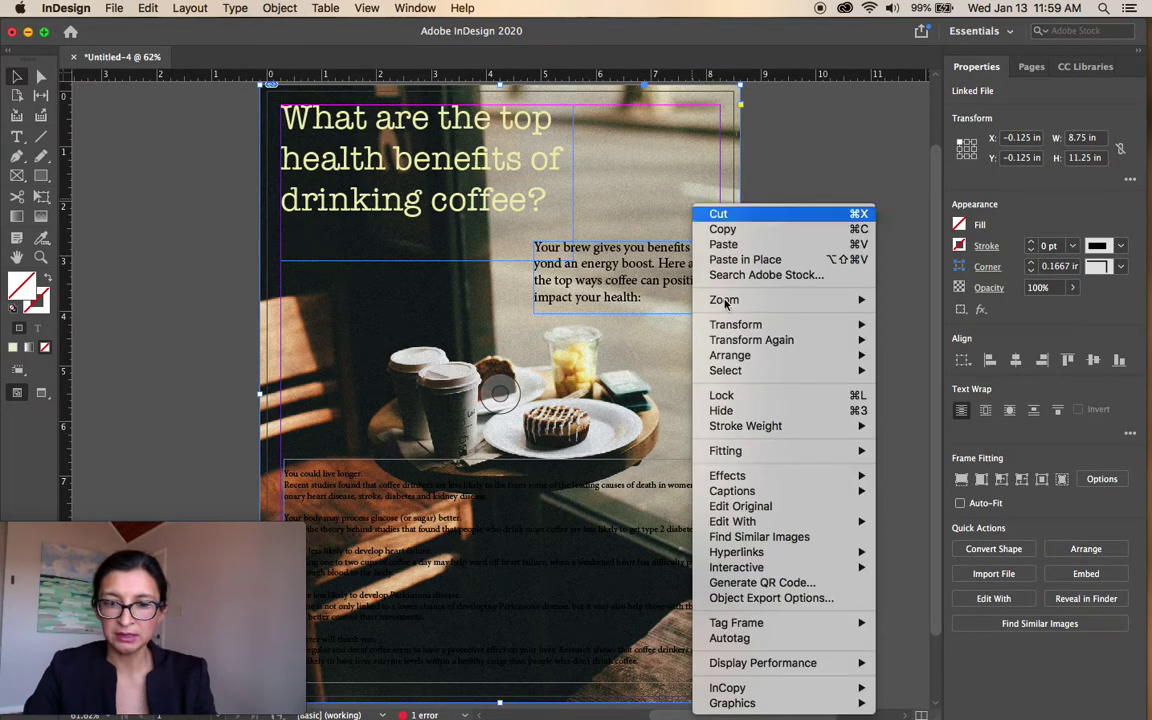
mouse_move(850, 355)
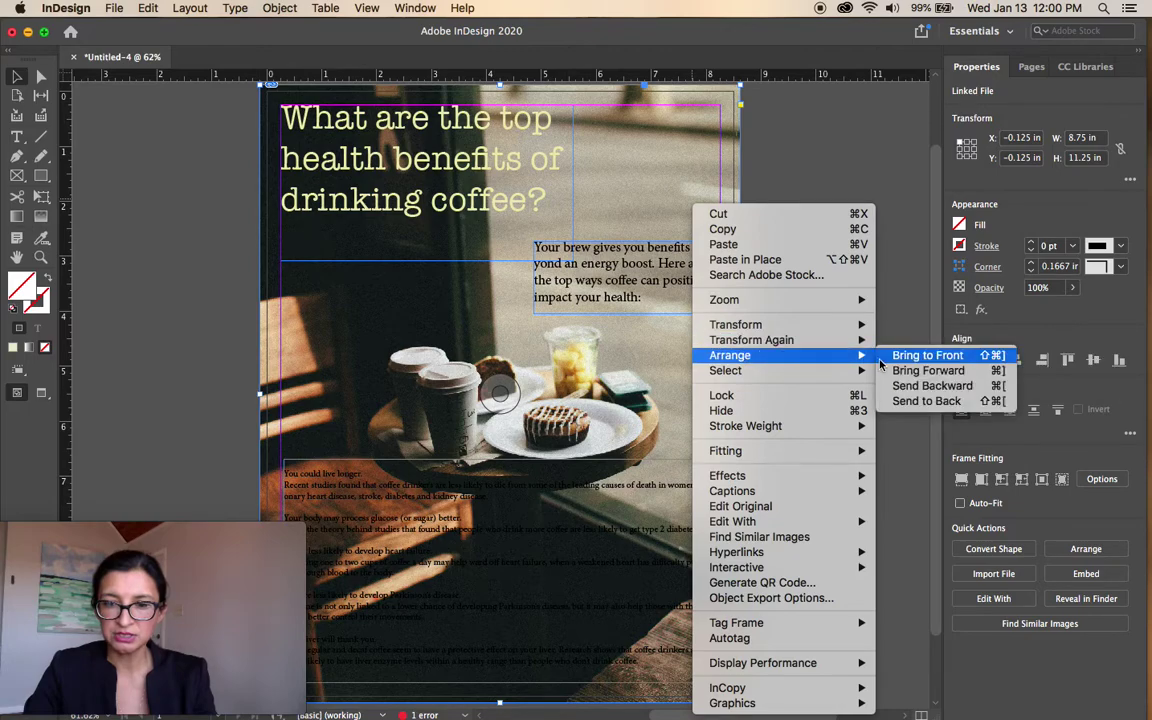
click(926, 400)
click(828, 348)
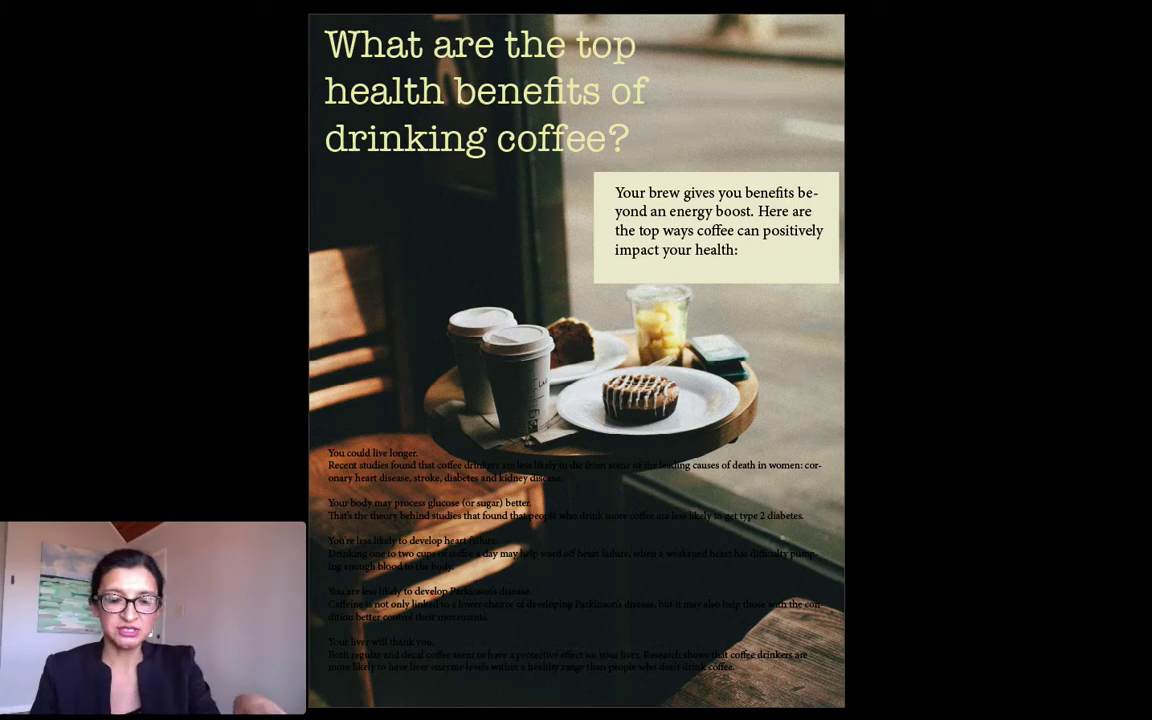
key(Escape)
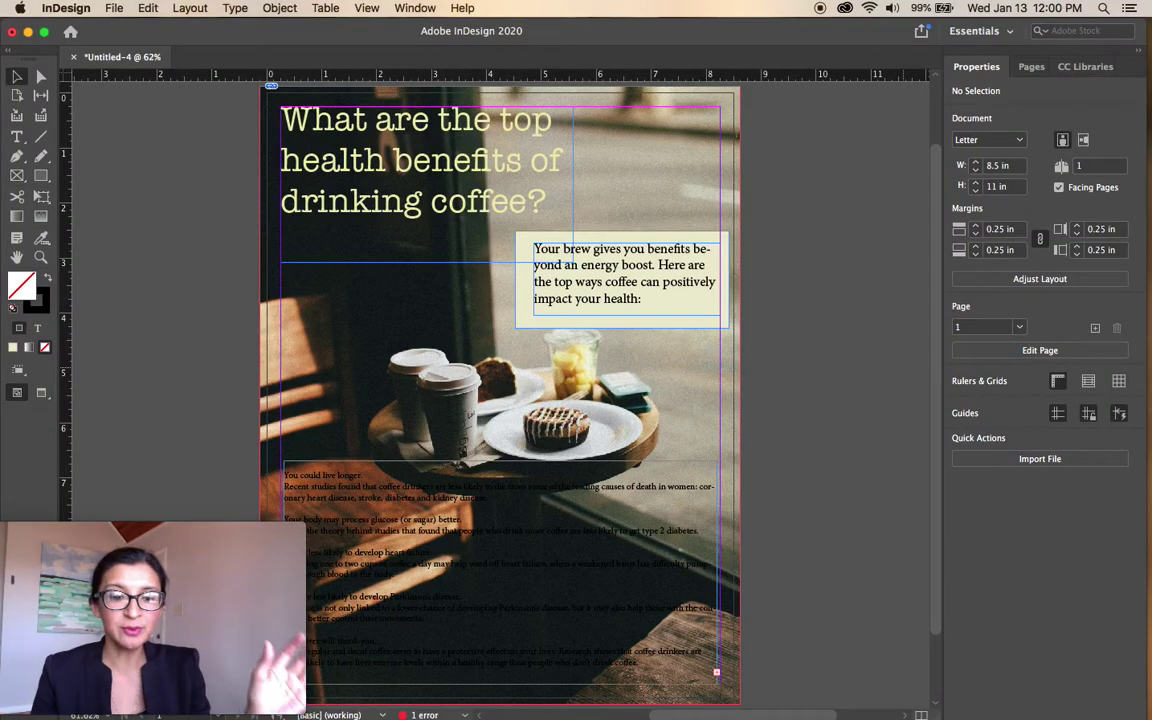